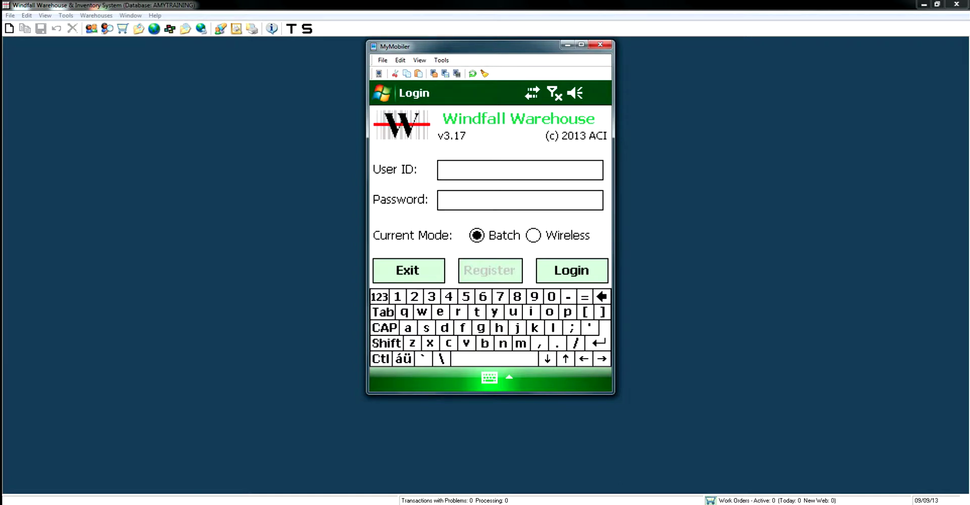
Log in to Windfall Warehouse on the handheld in Batch mode with the user ID system and the account password.
text(system)
key(Tab)
text(*****)
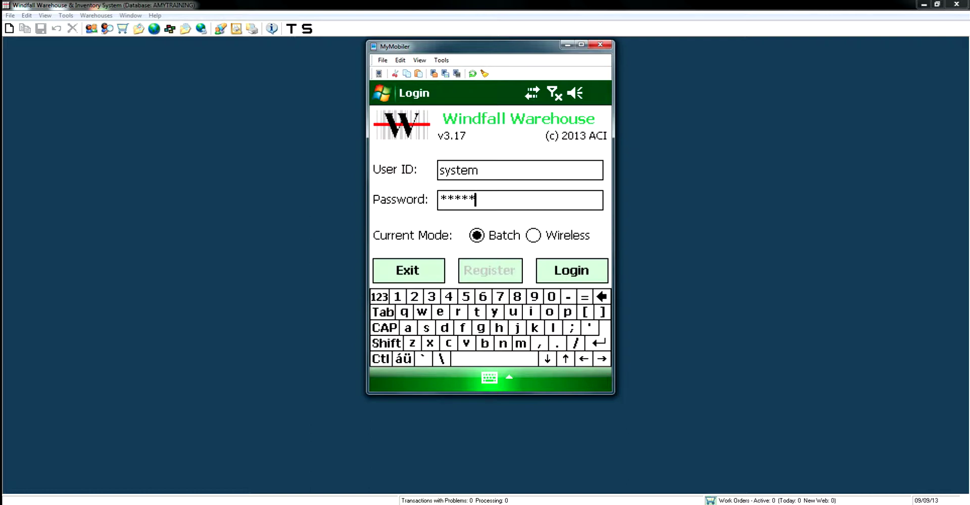
key(Return)
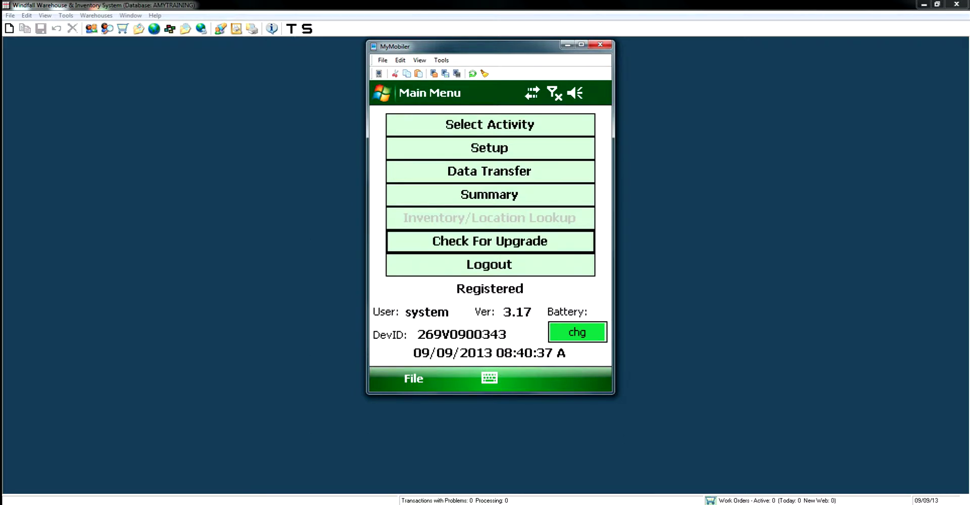
Start the Inventory In activity from the activity list.
click(490, 125)
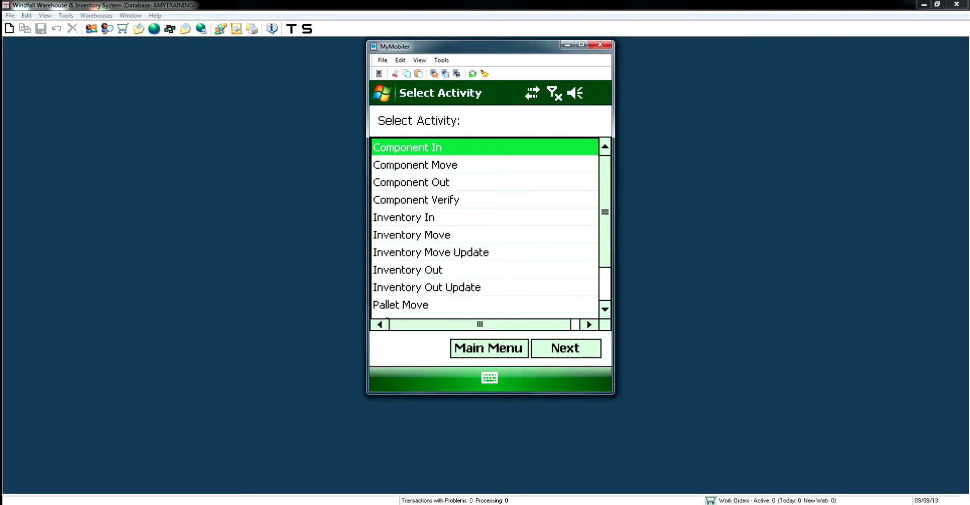
scroll(484, 226, down, 1)
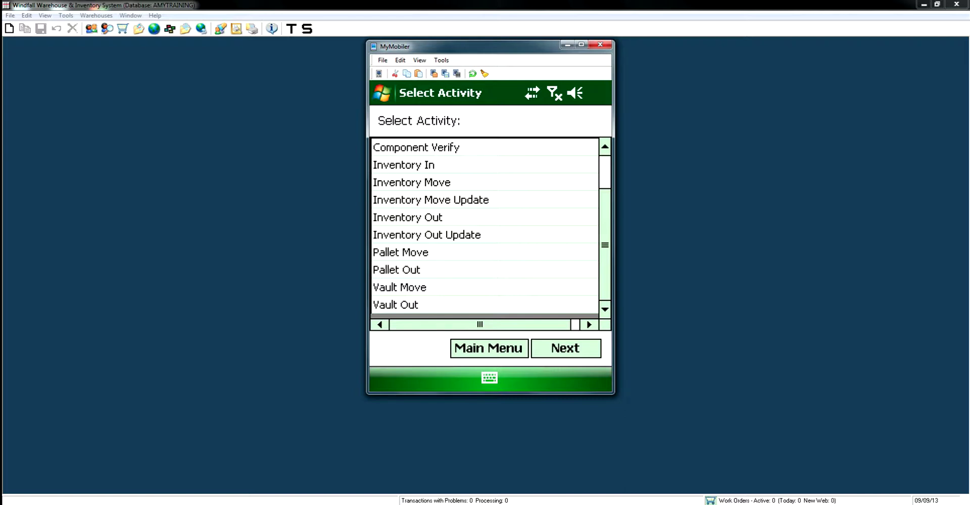
click(405, 164)
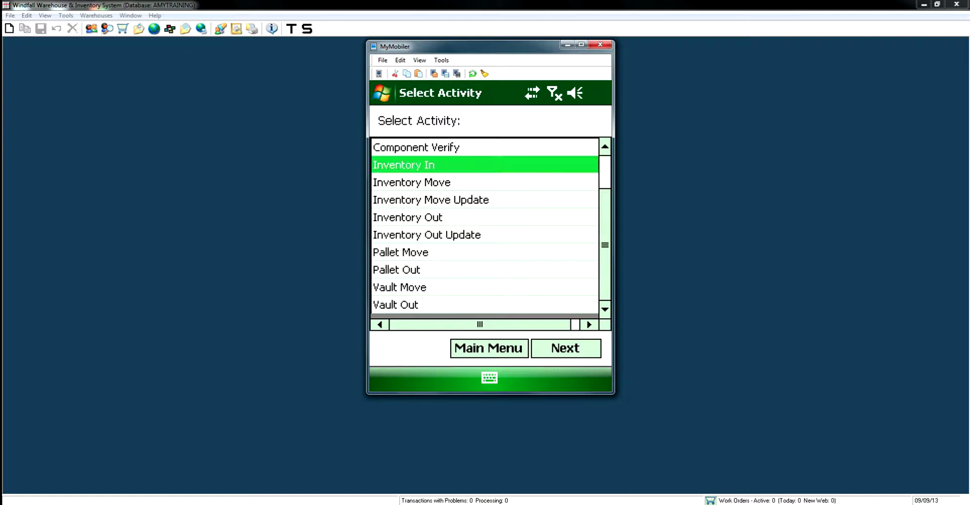
click(565, 349)
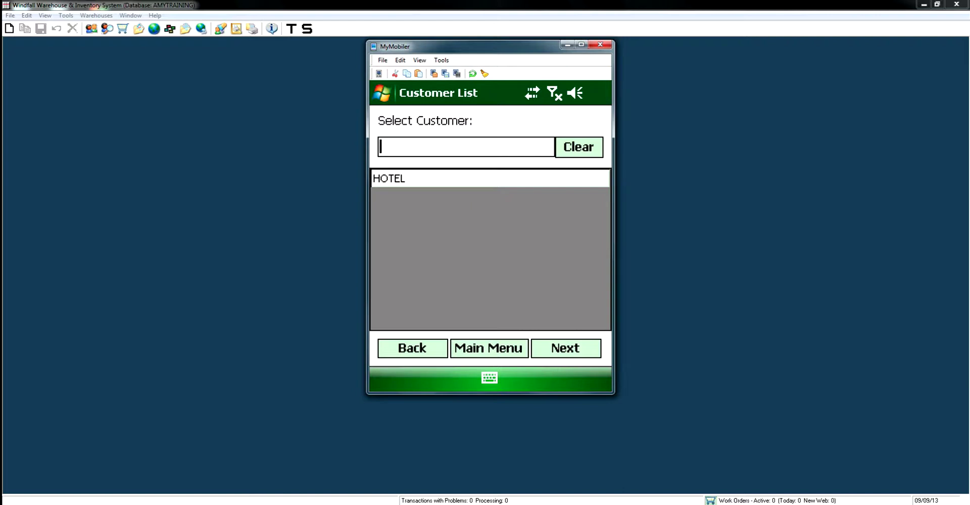
Choose HOTEL as the customer, then find and choose the HOTEL customer order.
click(490, 178)
click(566, 348)
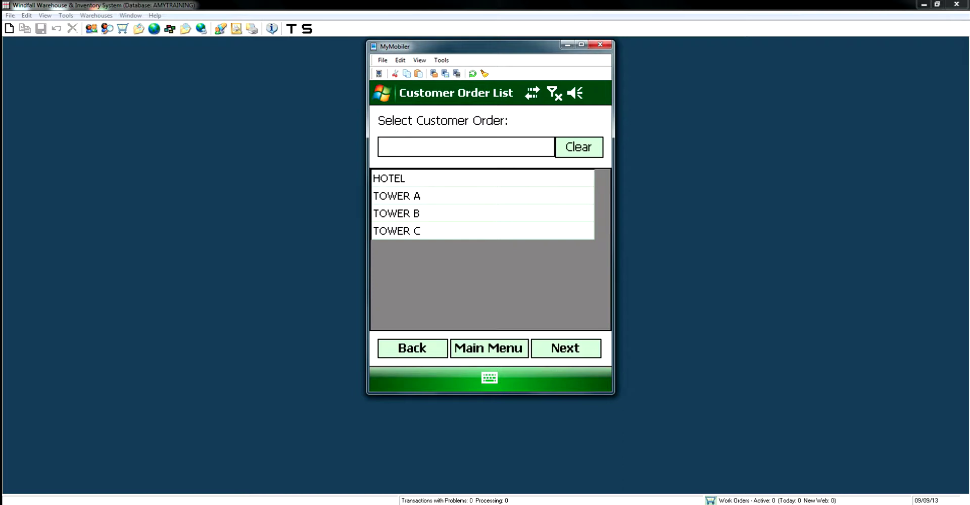
text(hotel)
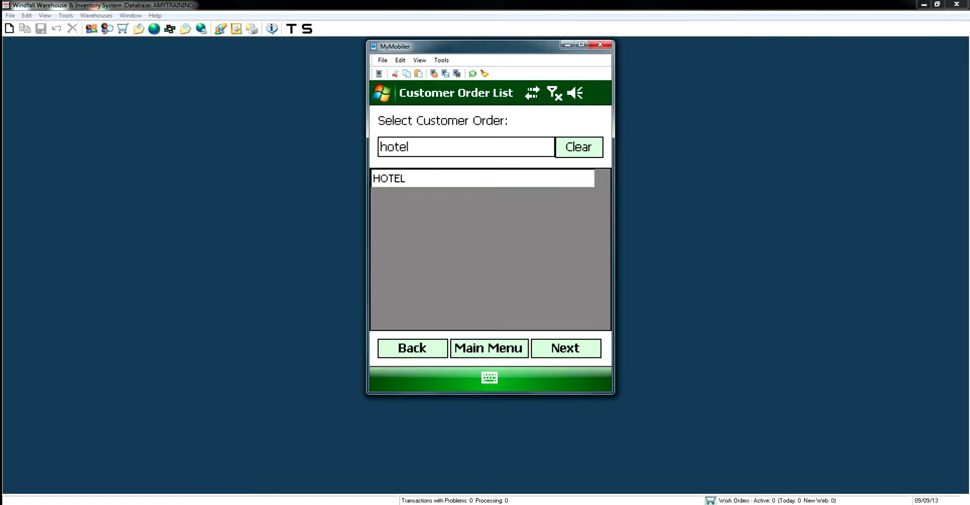
click(405, 179)
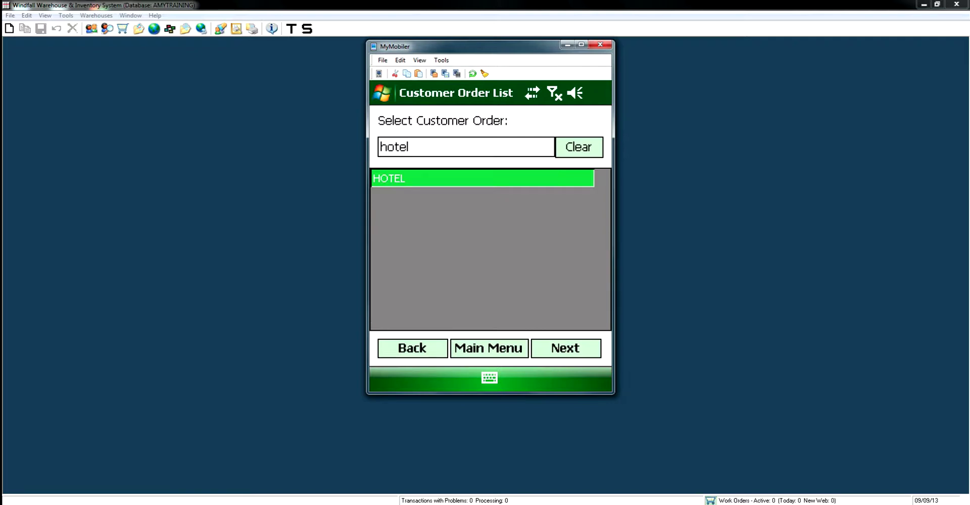
click(565, 348)
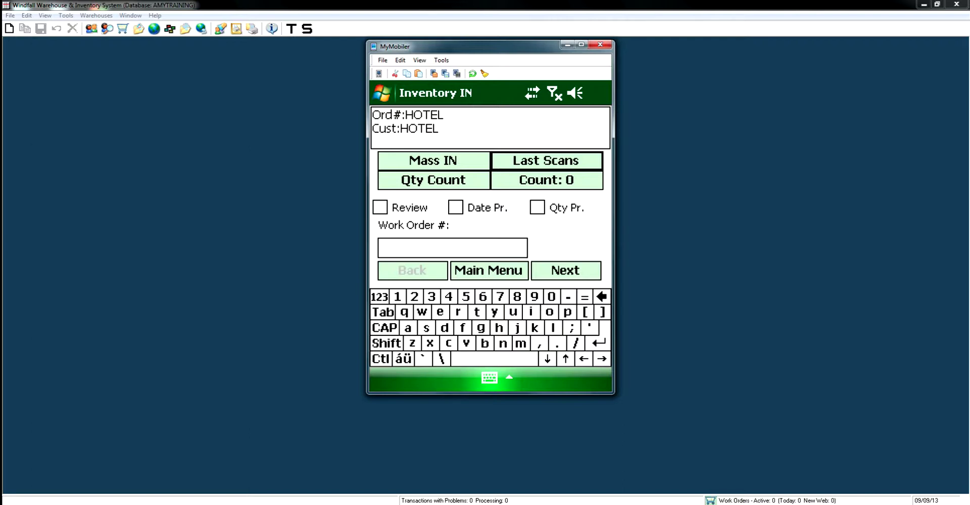
Leave the work order number blank and enter inventory number 20015642.
key(Return)
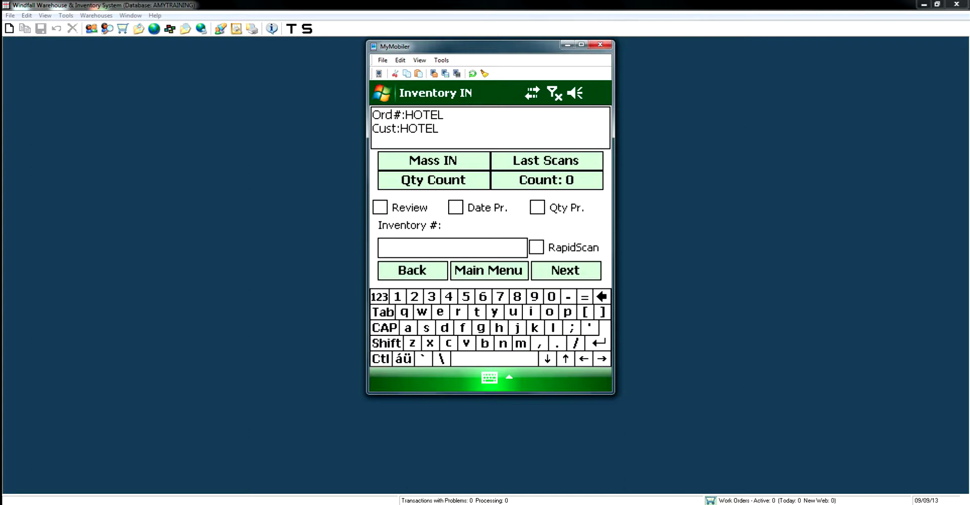
text(20015642)
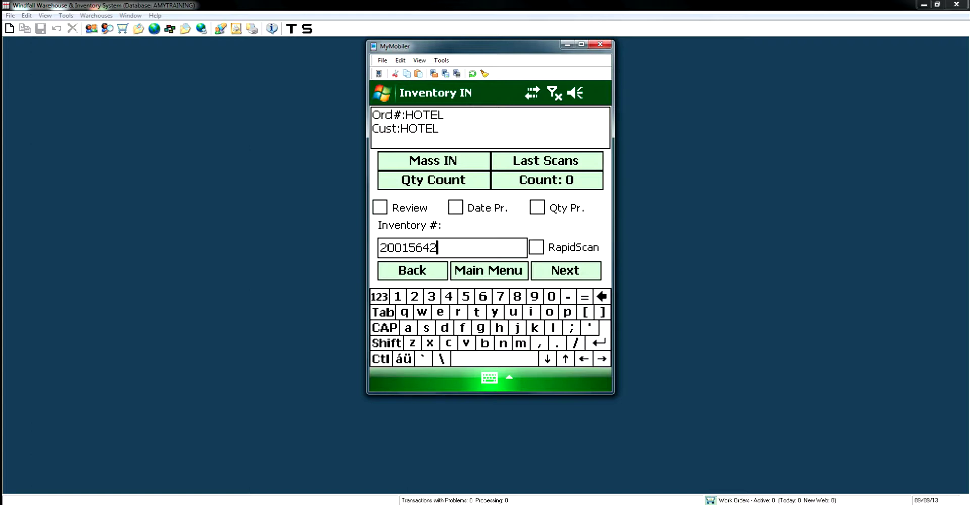
key(Return)
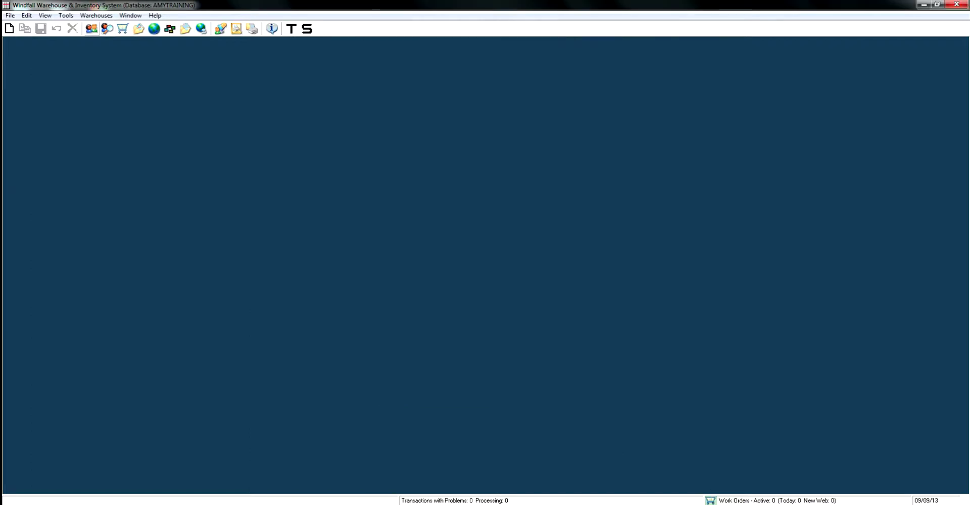
key(Return)
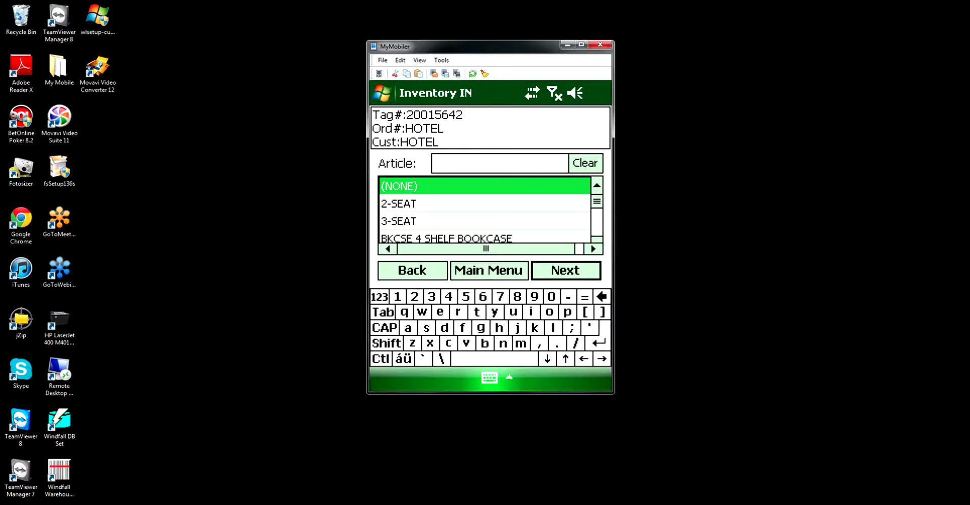
Launch the Windfall Warehouse Manager desktop program and log in with the user name and password.
double_click(59, 473)
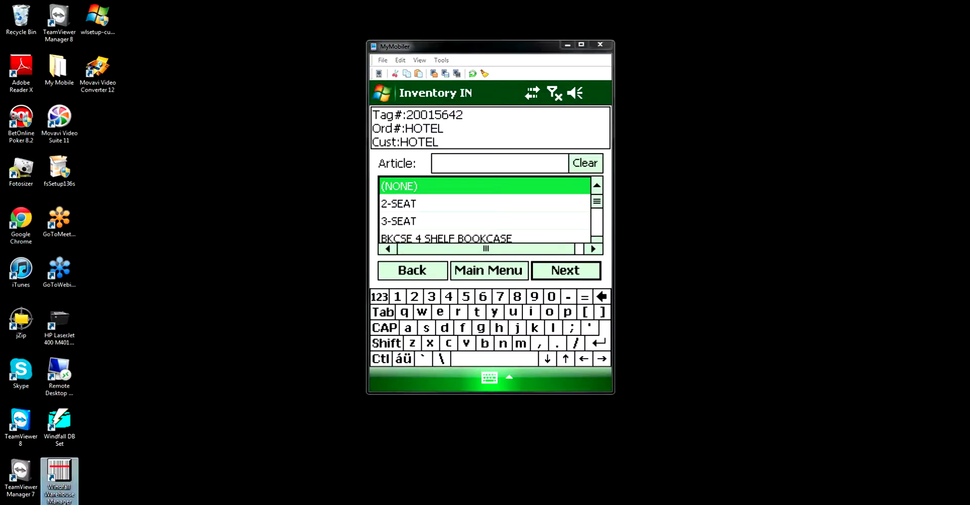
text(ad****)
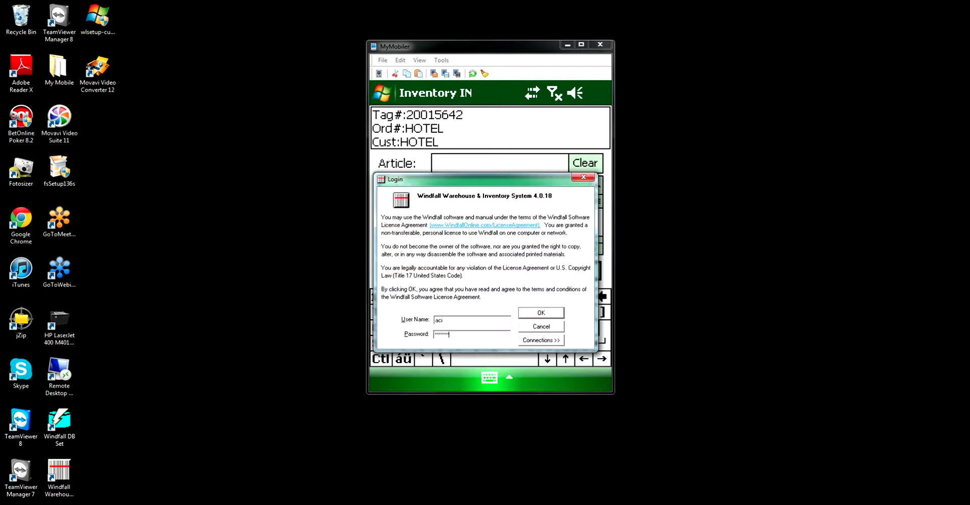
key(Return)
click(595, 191)
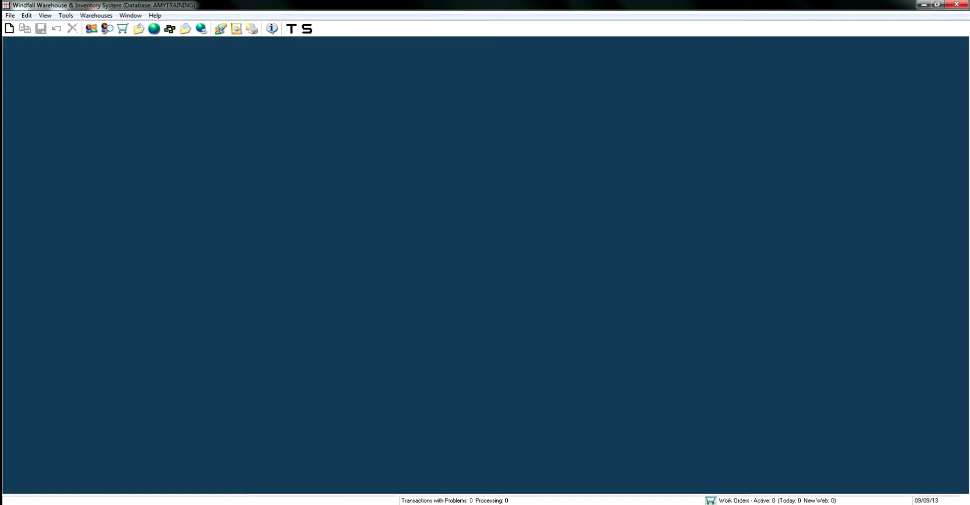
Open the HOTEL customer record and view its inventory scanner prompts in the configuration.
click(91, 28)
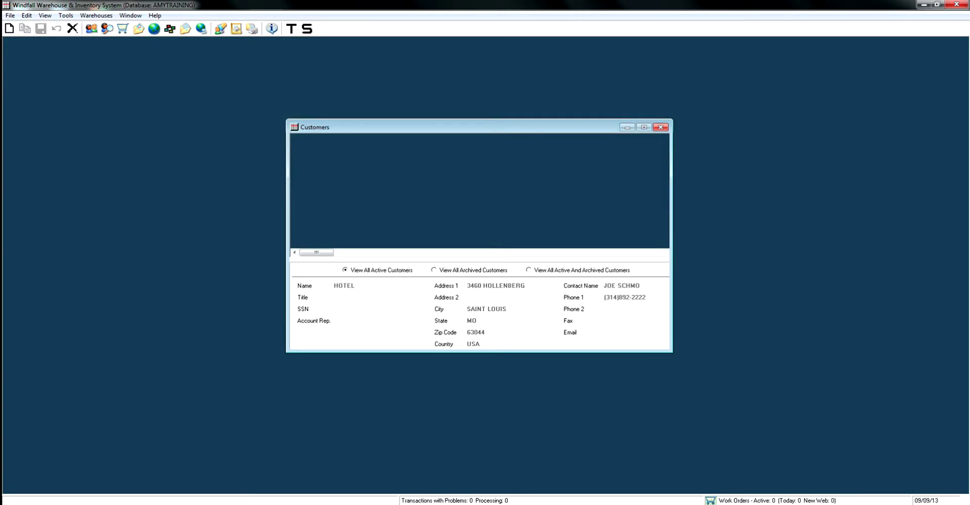
key(Return)
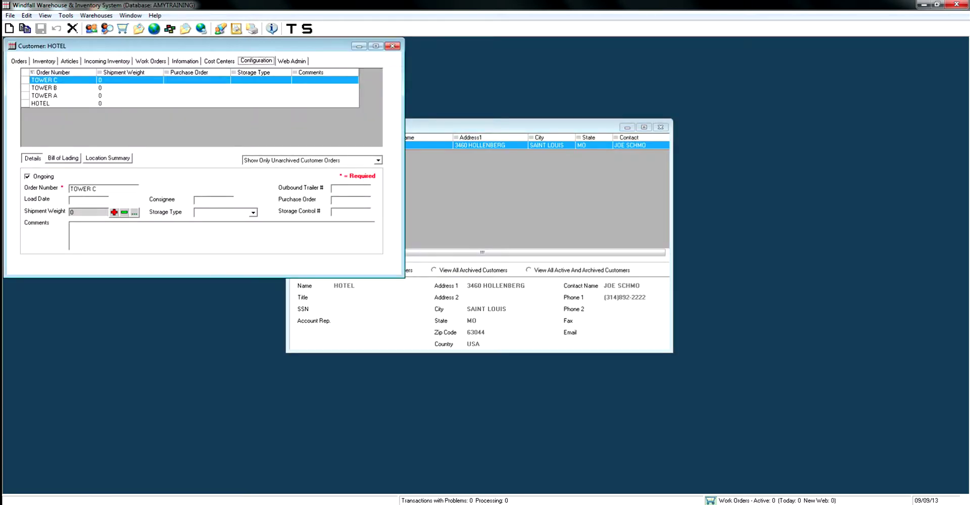
click(256, 61)
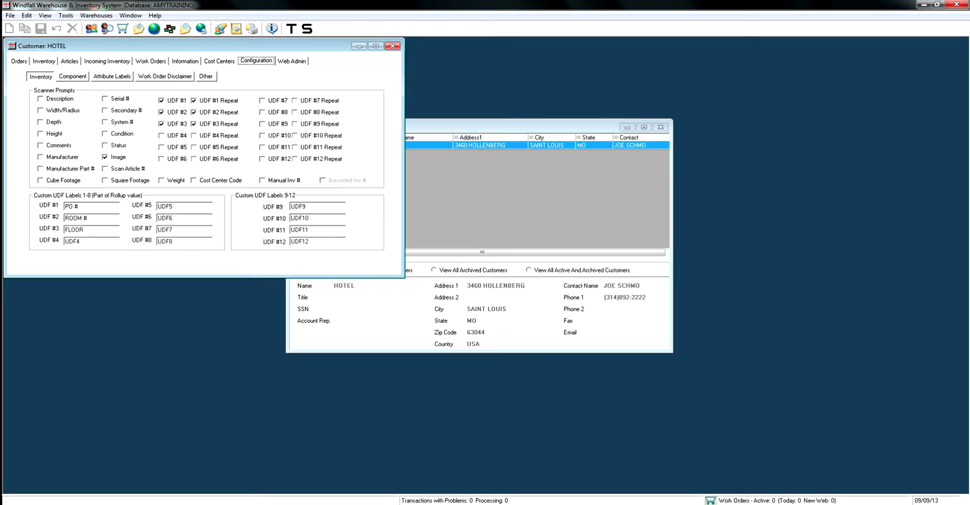
Switch to MyMobiler, choose the 2-SEAT article and record the exceptions 2-BOTTOM, 3-CORNER and Z-CRACKED.
key(alt+Tab)
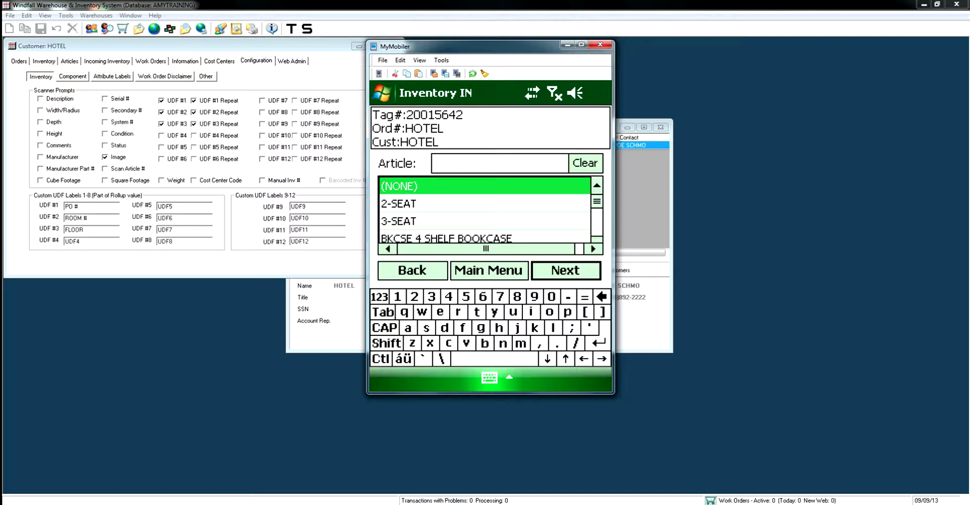
click(485, 203)
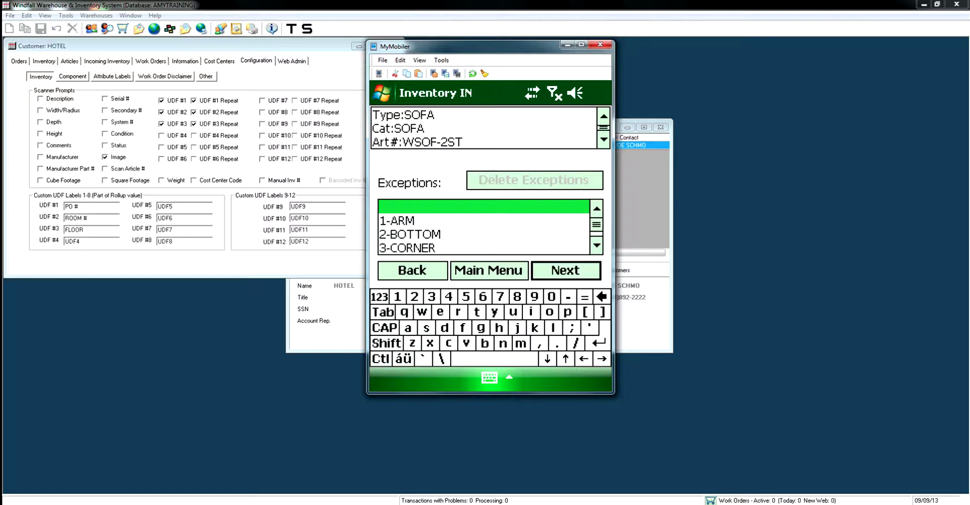
click(454, 234)
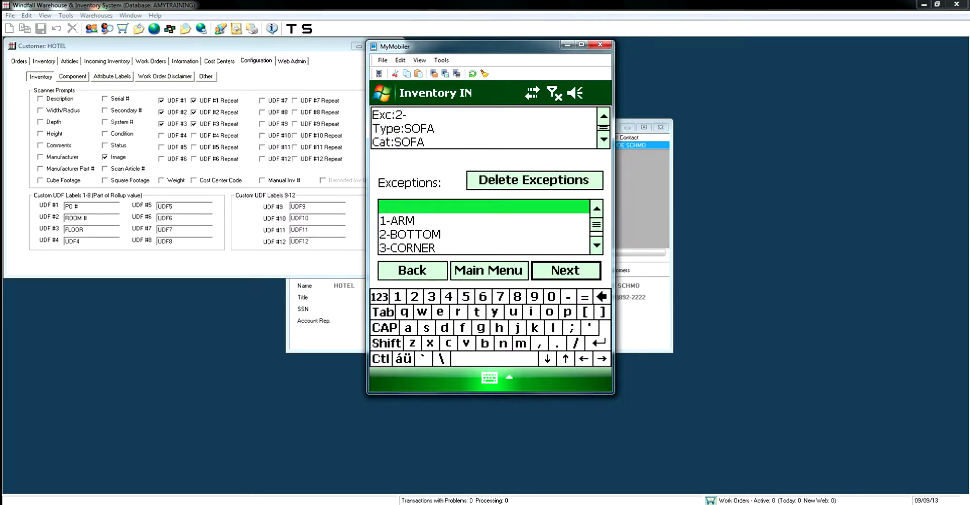
click(455, 247)
drag(597, 225, 597, 232)
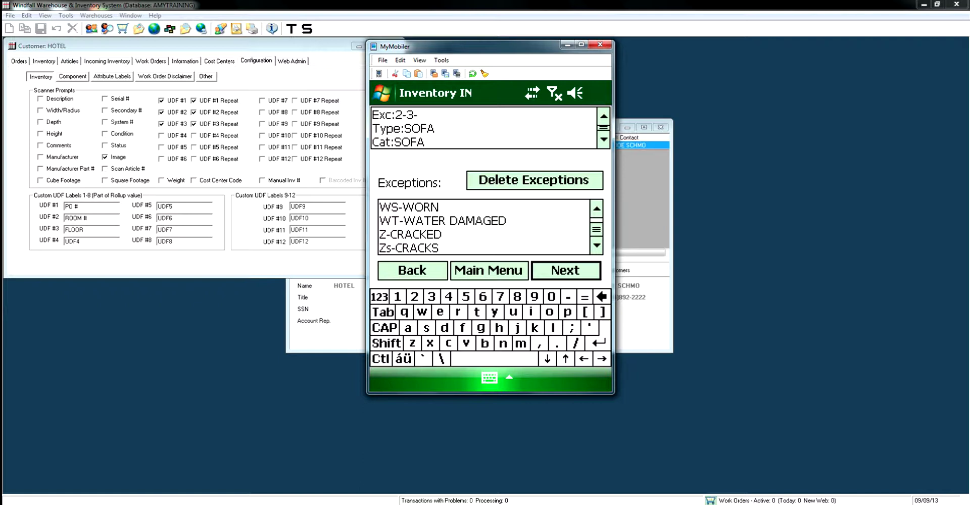
click(455, 234)
click(565, 270)
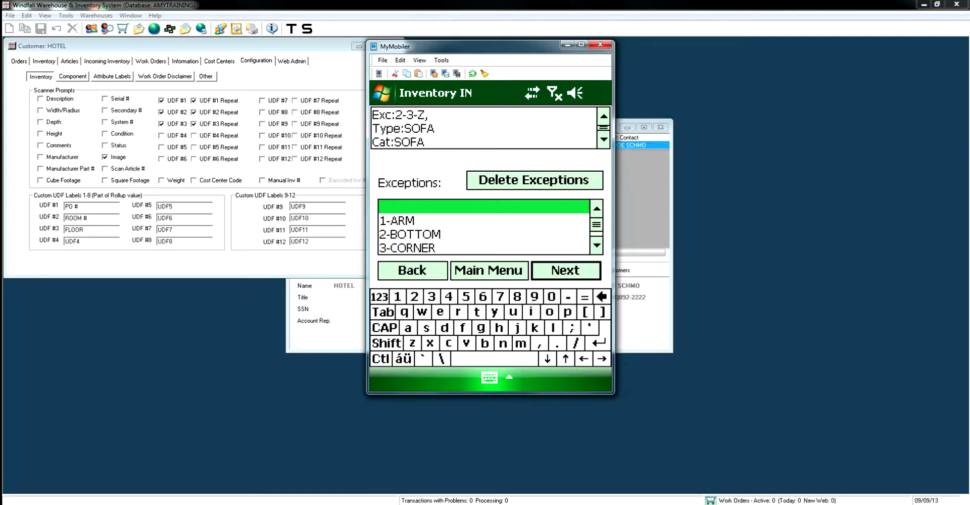
click(399, 114)
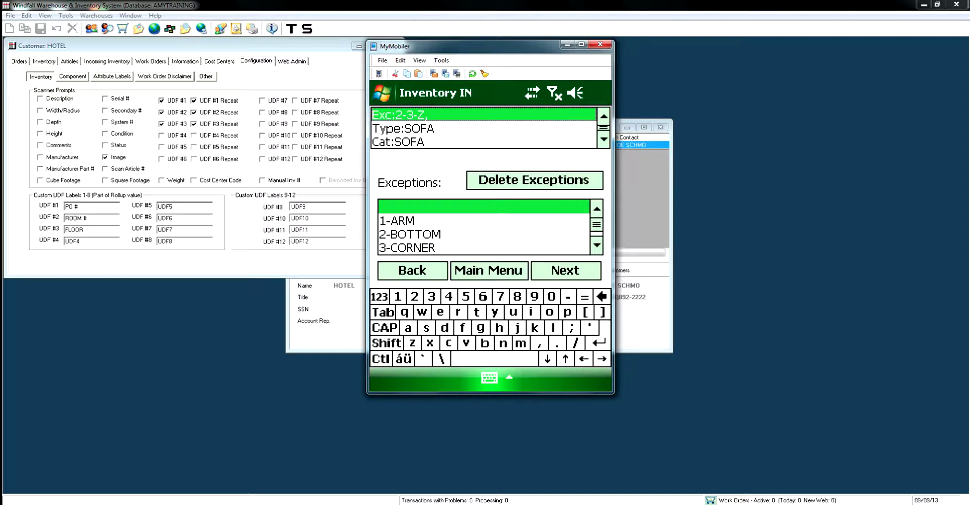
click(565, 271)
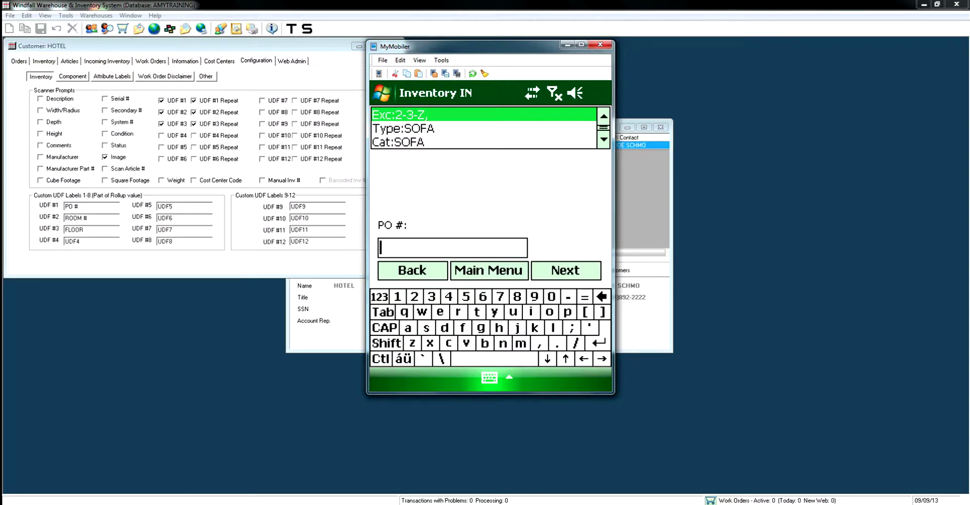
Enter the item's PO number, room number 879 and floor 698.
text(564654)
key(Return)
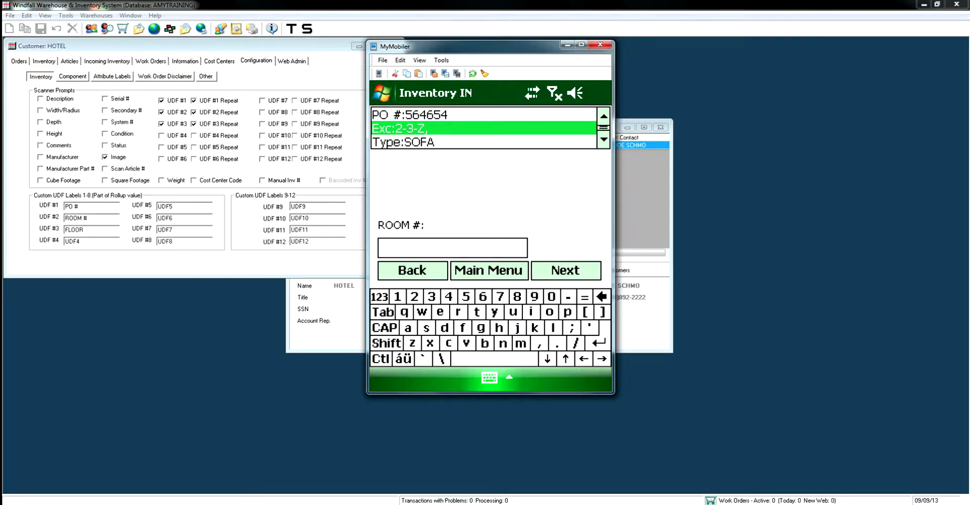
text(879)
key(Return)
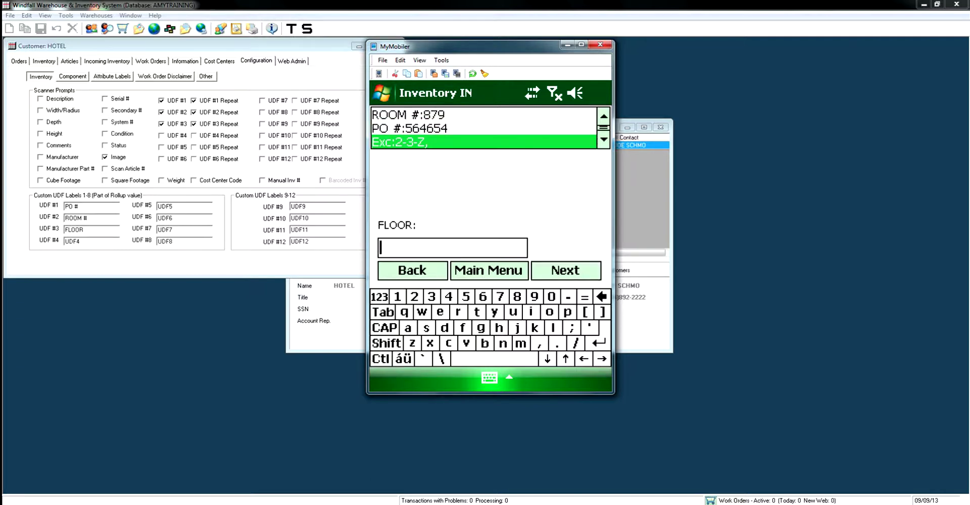
text(698)
key(Return)
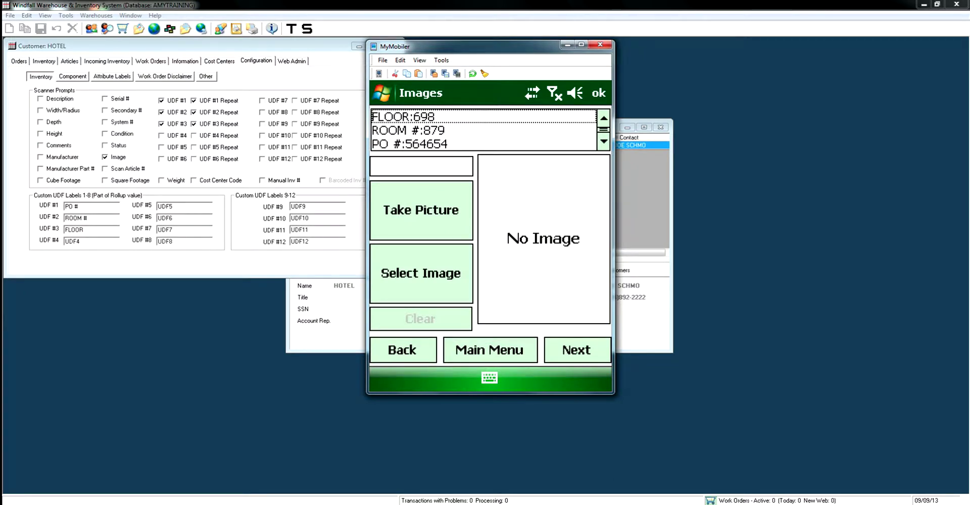
Continue without an image and assign the item to location tag f02.
key(Return)
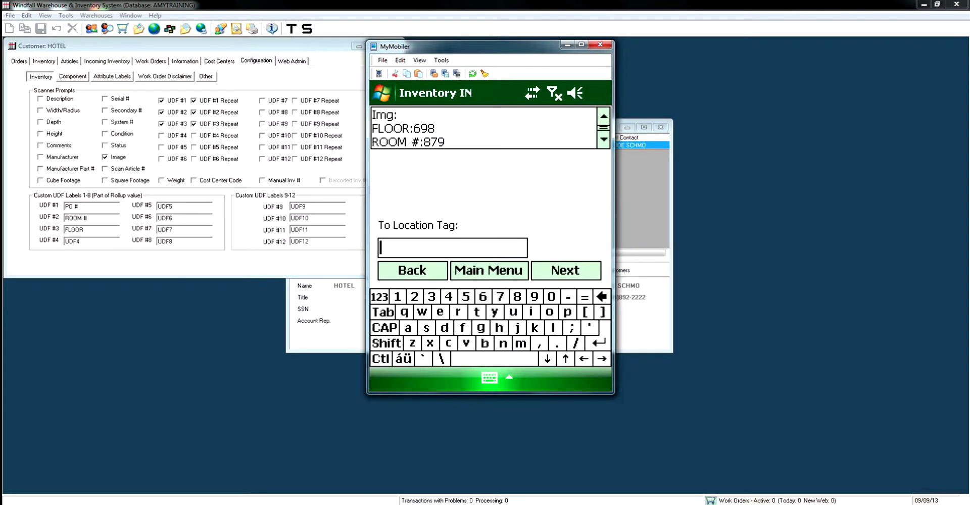
text(f02)
key(Return)
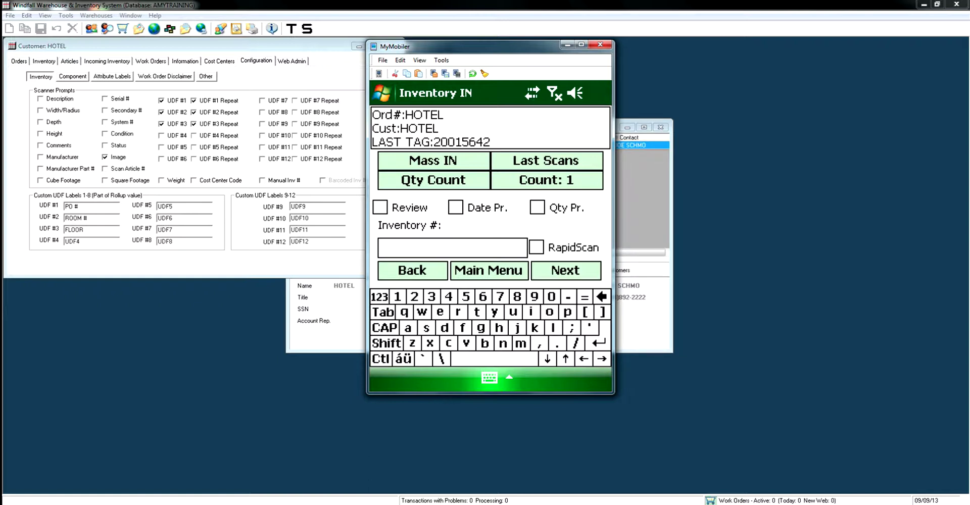
Reset the scan count and review the recent IN scans through to the customer column.
click(547, 180)
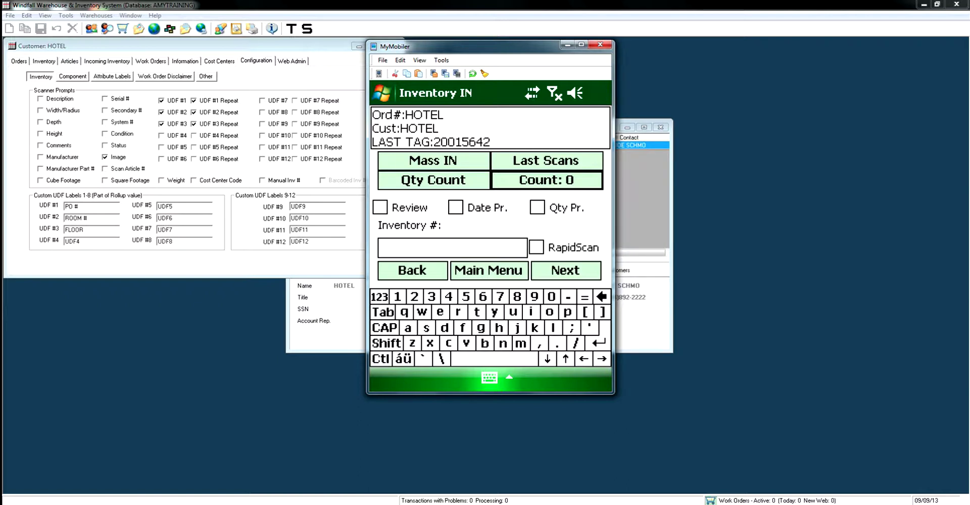
click(546, 160)
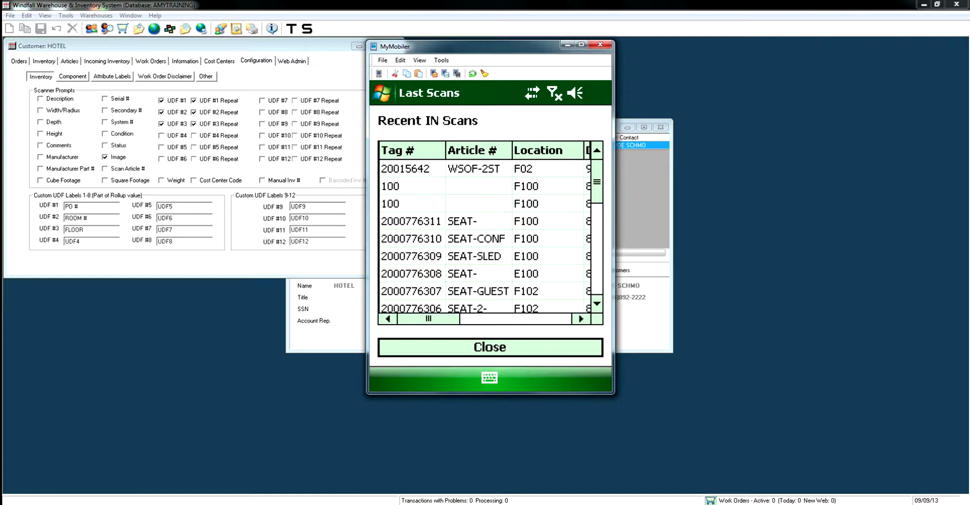
drag(429, 318, 522, 319)
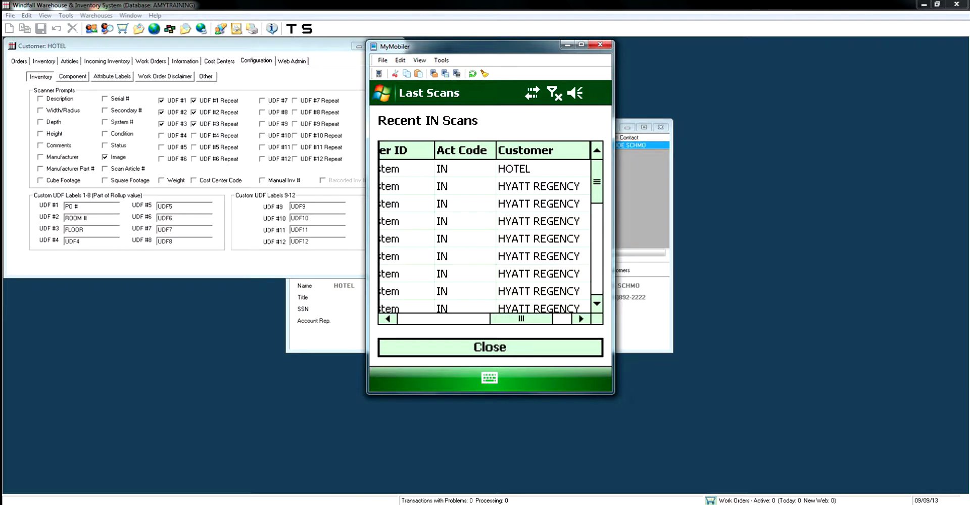
Check the quantity column of the recent IN scans and close the list.
drag(522, 319, 541, 319)
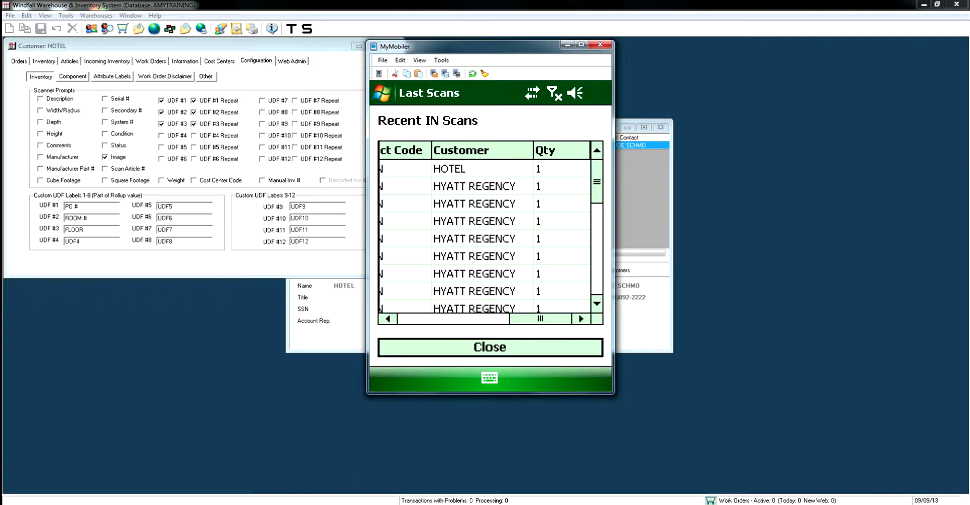
click(490, 347)
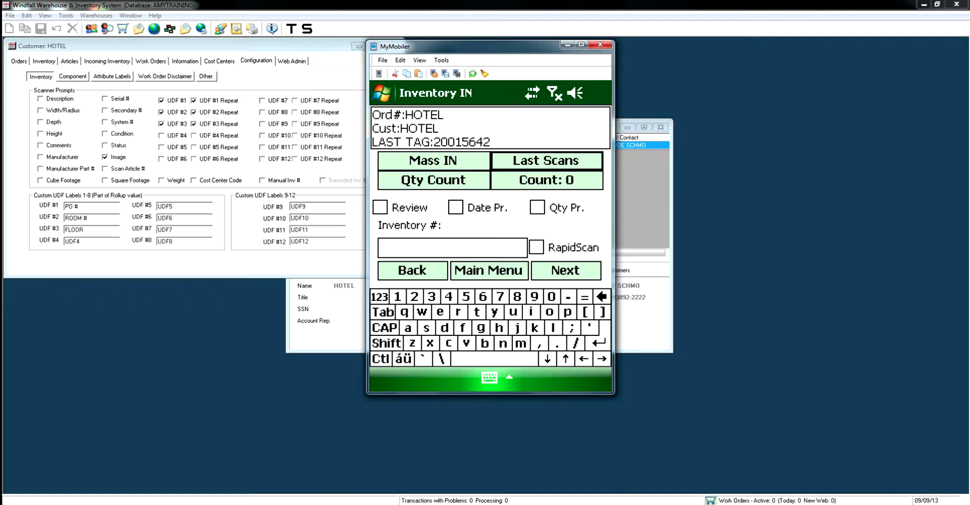
Start a Mass IN with base inventory number 200178945 and 10 items to input.
click(433, 161)
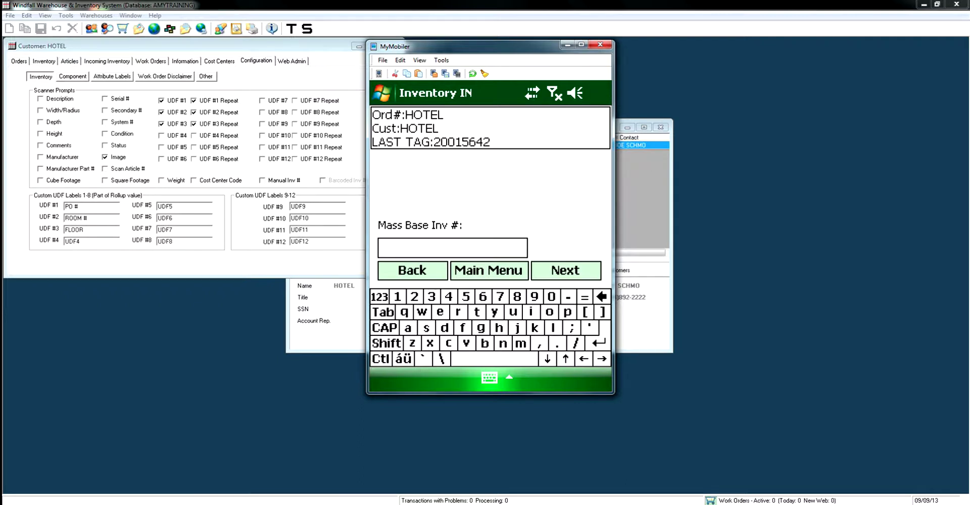
text(200178945)
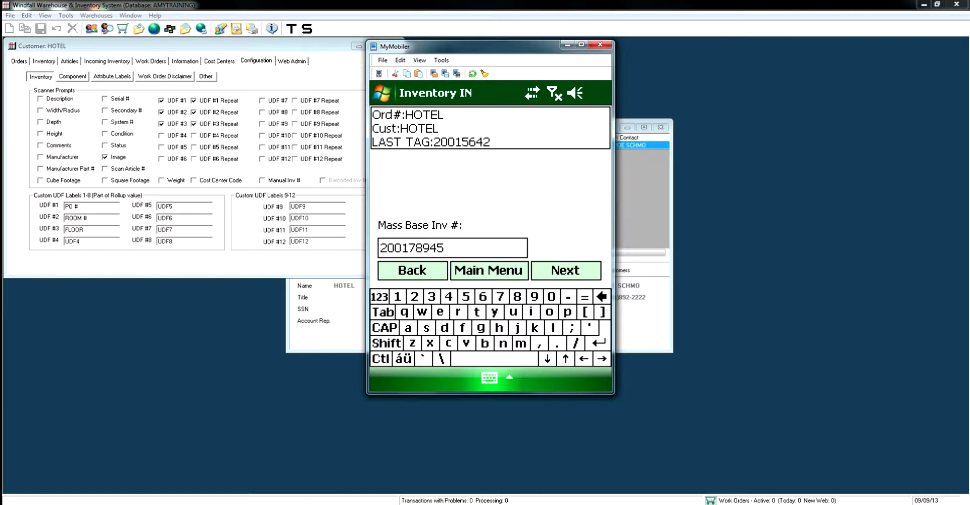
key(Return)
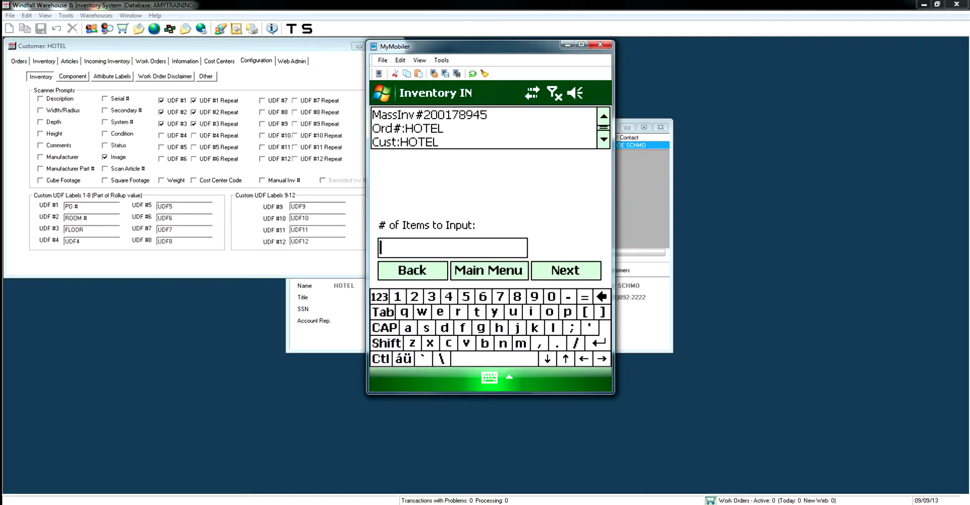
text(10)
key(Return)
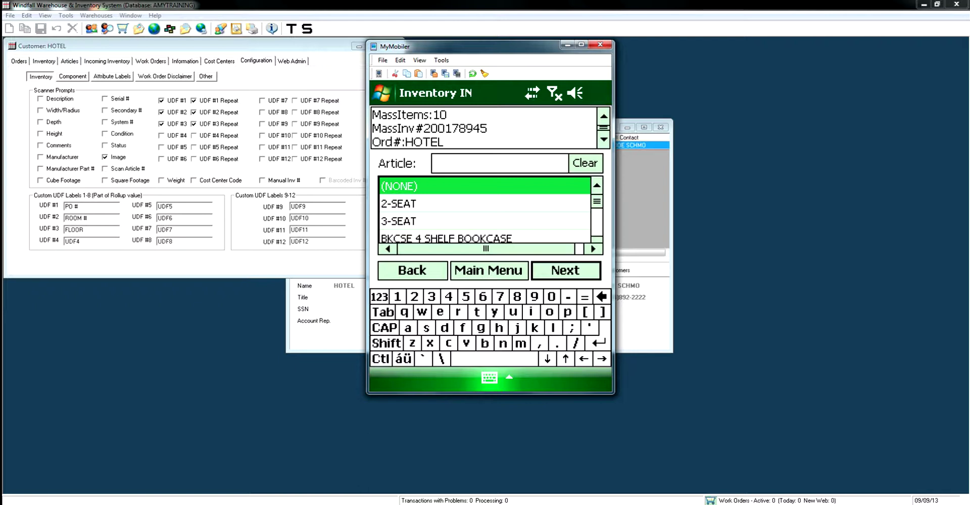
Choose the article MTRSS SERTA KING MATTRESS and continue without recording exceptions.
key(Down)
key(Down)
key(Down)
key(Down)
key(Down)
key(Down)
key(Down)
key(Down)
key(Down)
key(Down)
key(Down)
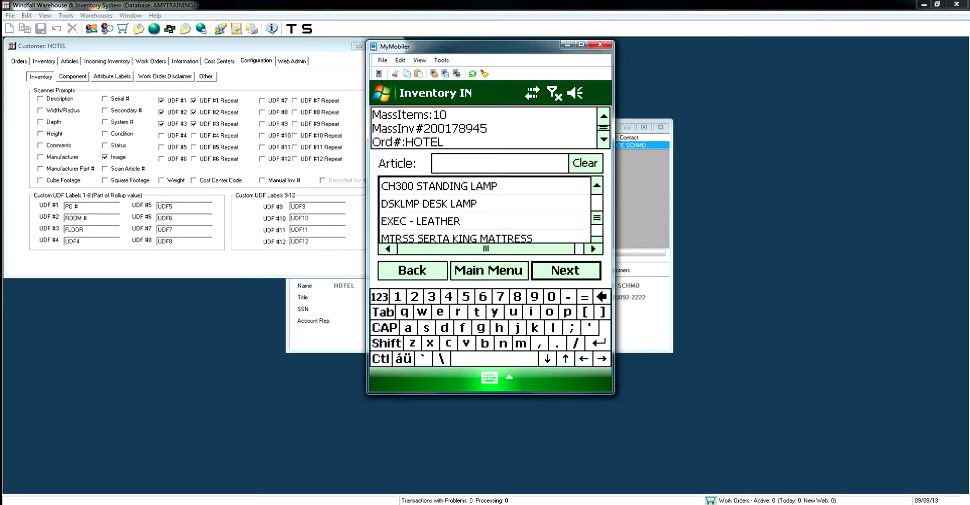
right_click(464, 203)
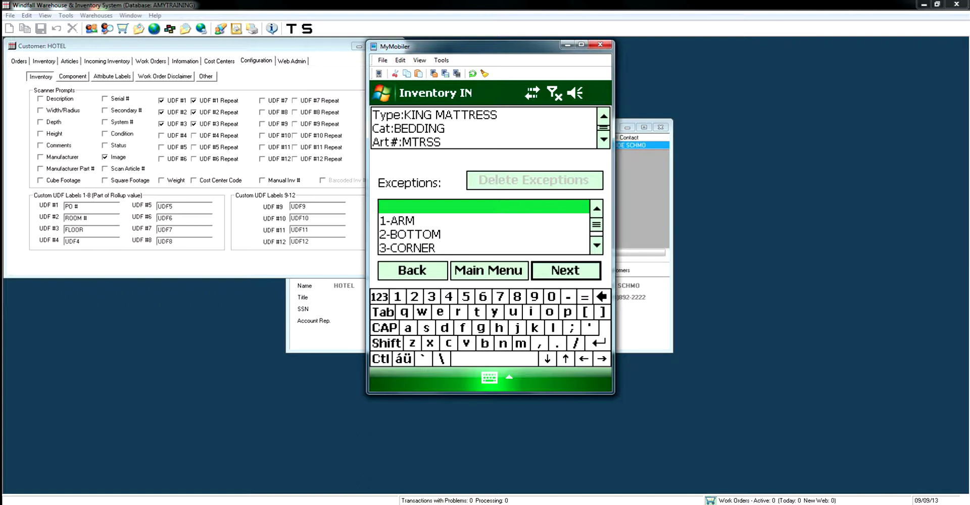
key(Return)
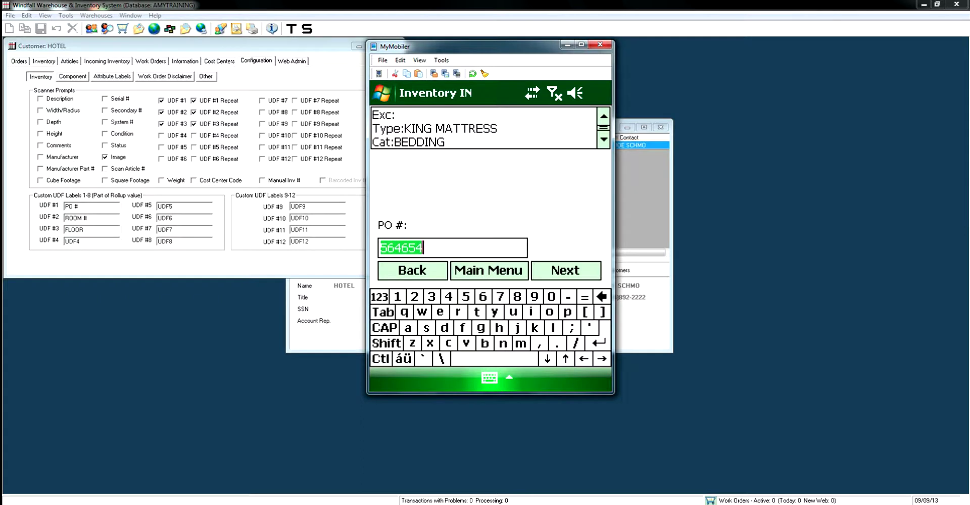
Accept the repeated PO, room and floor values, skip the image and assign the items to location tag f898.
key(Return)
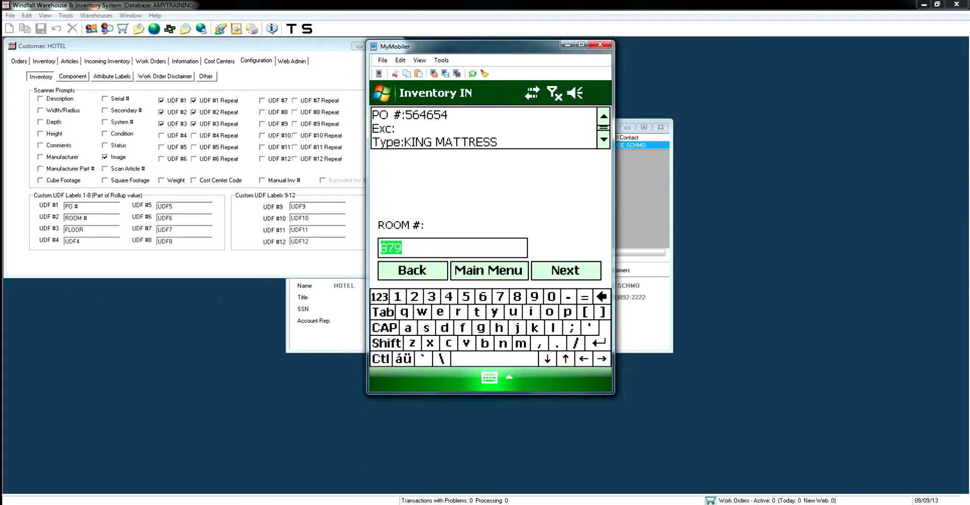
key(Return)
key(Return)
key(Return)
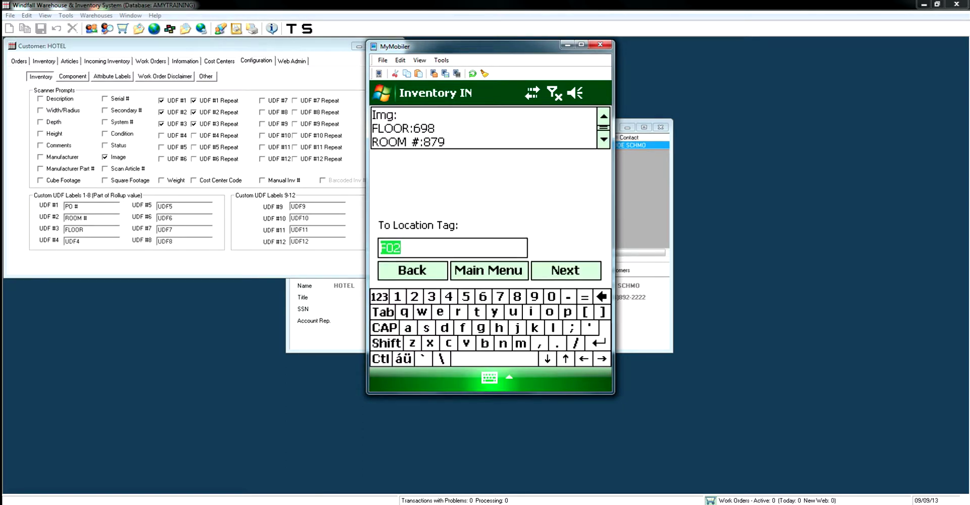
text(f898)
key(Return)
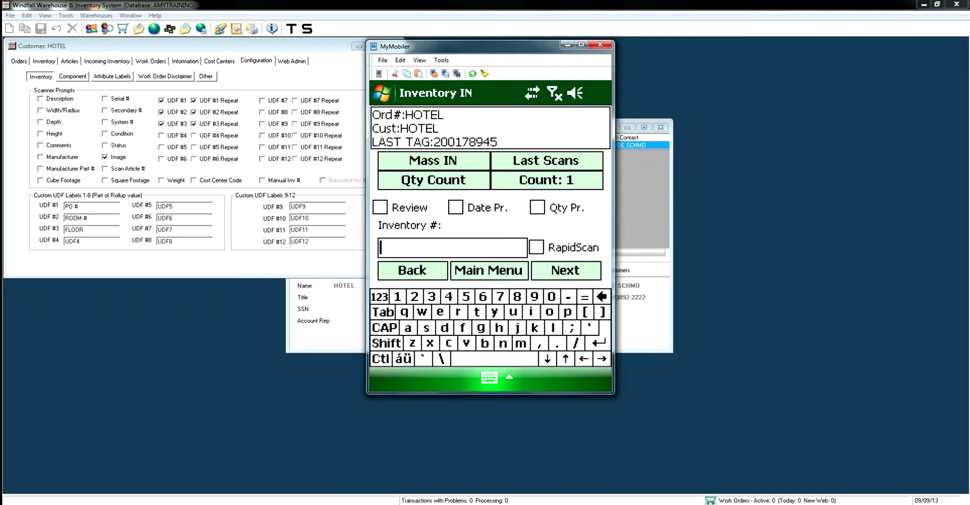
Start a Qty Count entry with a quantity of 40.
right_click(205, 504)
click(204, 489)
click(433, 180)
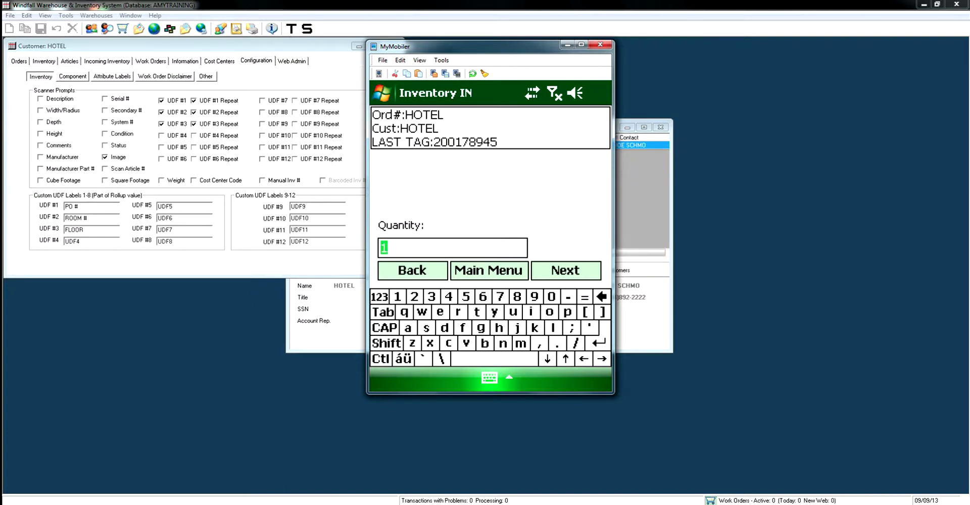
text(40)
key(Return)
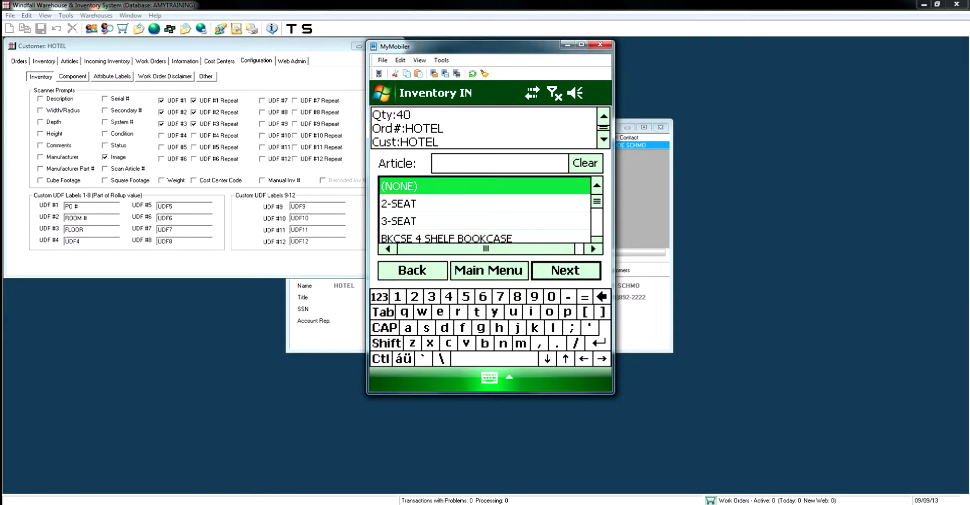
Choose the CEDAR CHEST article and continue without recording exceptions.
scroll(484, 210, down, 1)
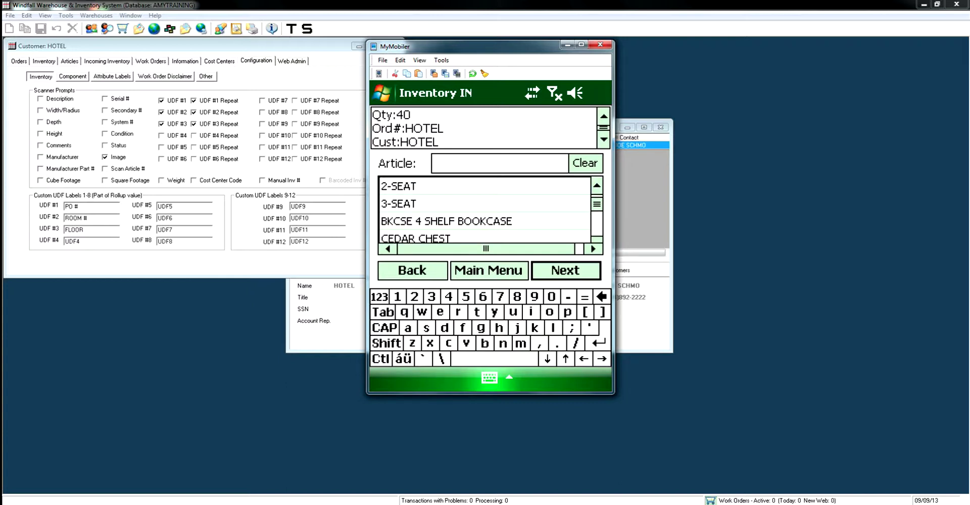
click(415, 237)
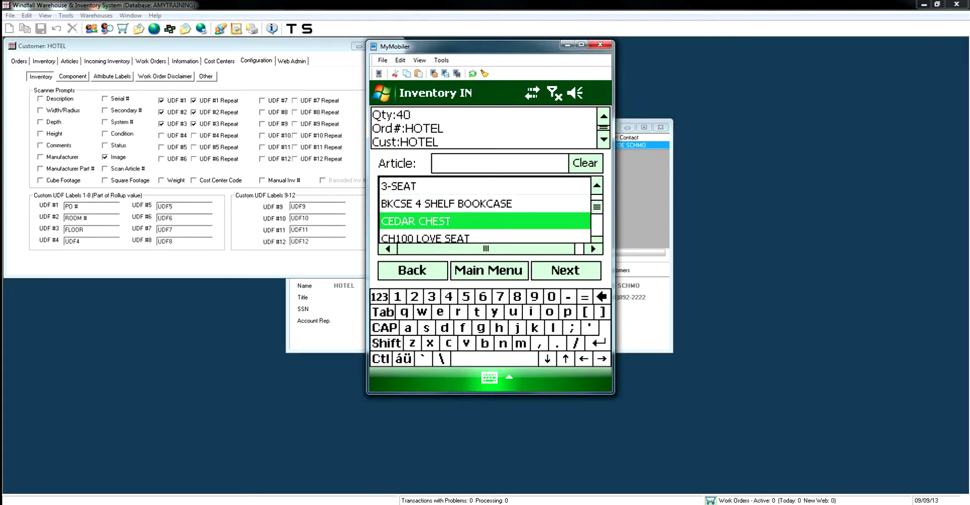
click(566, 271)
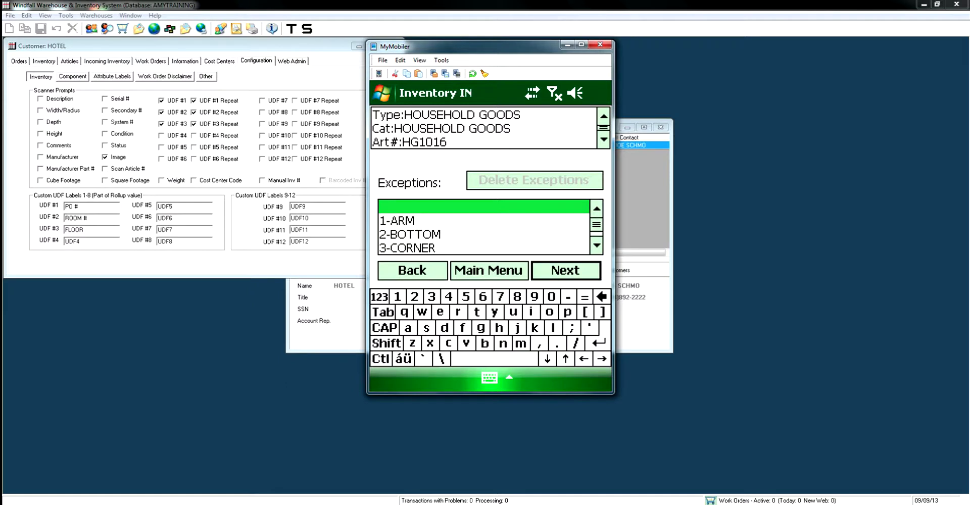
key(Return)
Enter the PO number, room number 980 and floor 450 for the cedar chests.
text(789465)
key(Return)
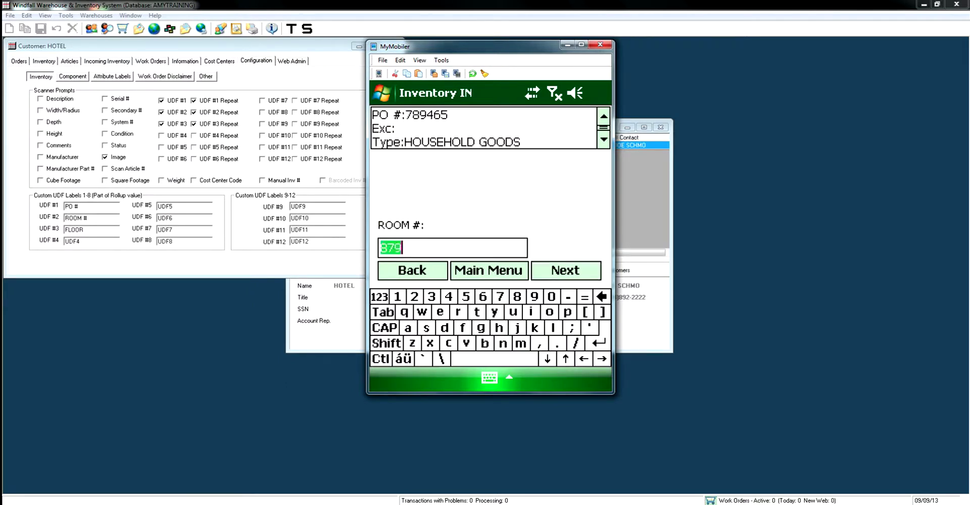
text(980)
key(Return)
text(450)
key(Return)
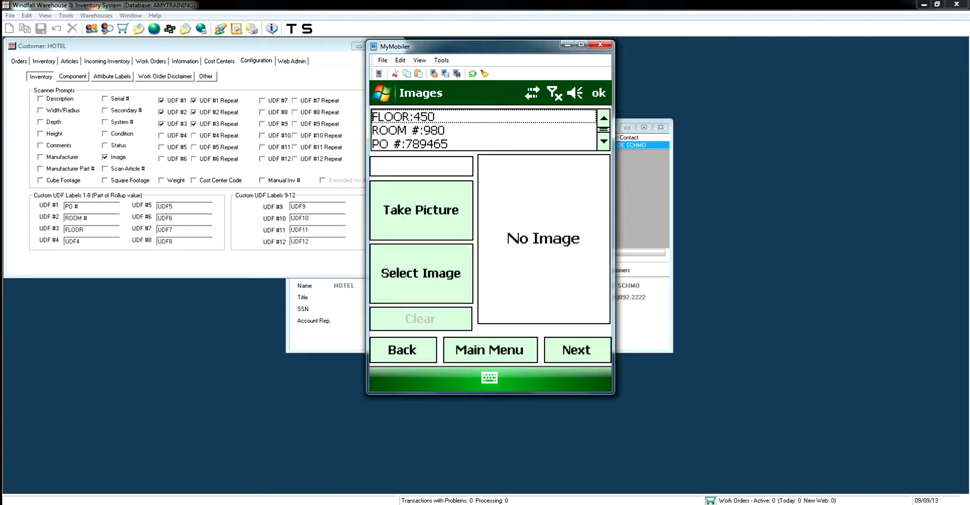
Continue without an image and assign the cedar chests to location tag v1500.
key(Return)
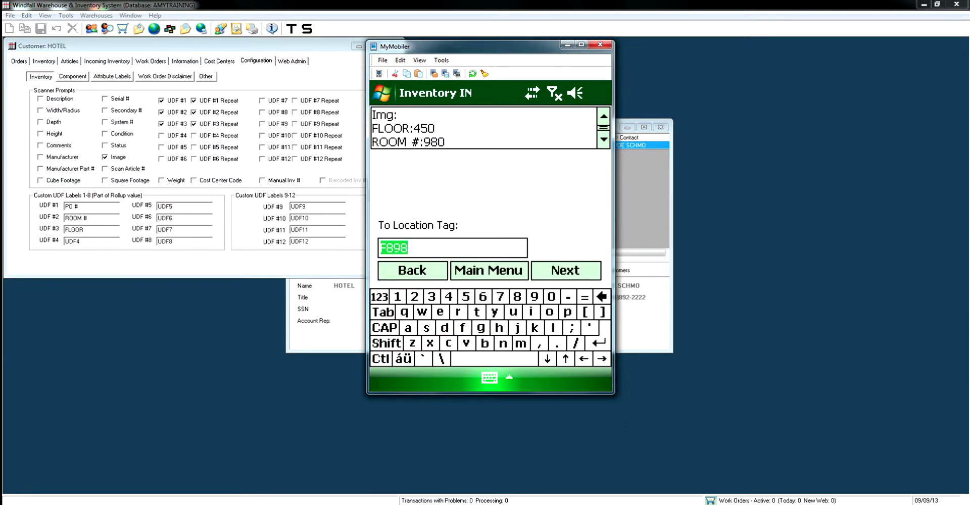
text(v1500)
key(Return)
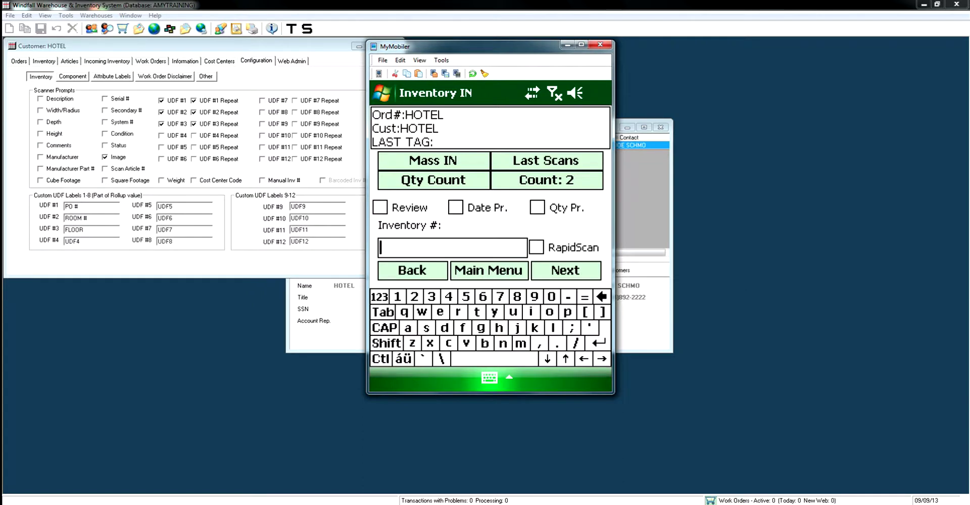
Enable the Review option and enter inventory number 5624654.
click(380, 208)
click(452, 248)
text(5624654)
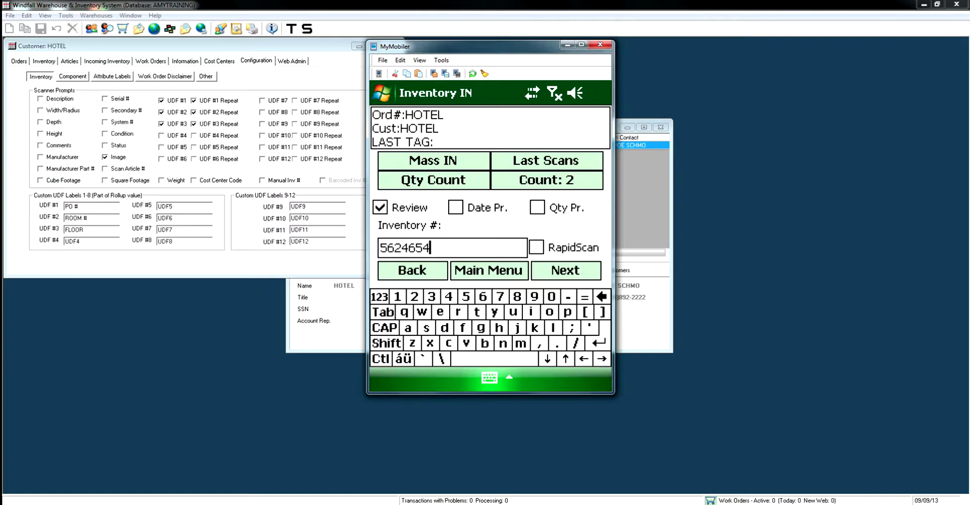
key(Return)
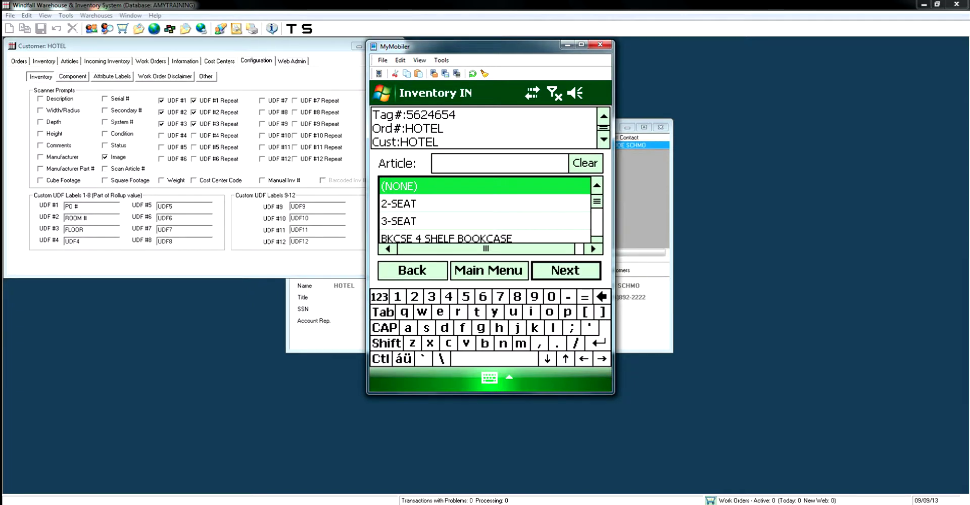
Continue without an article or exceptions and enter the item's PO number, room number 700 and floor 600.
key(Return)
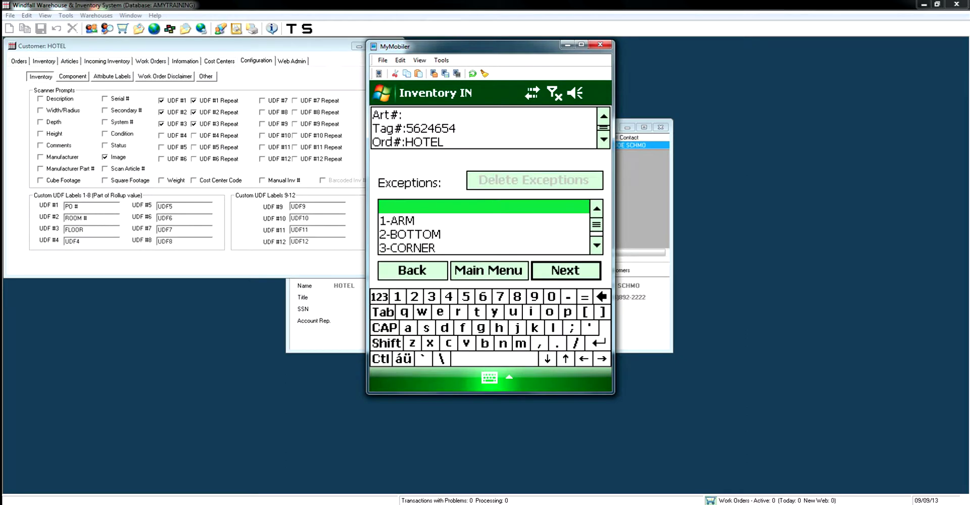
key(Return)
text(56234)
key(Return)
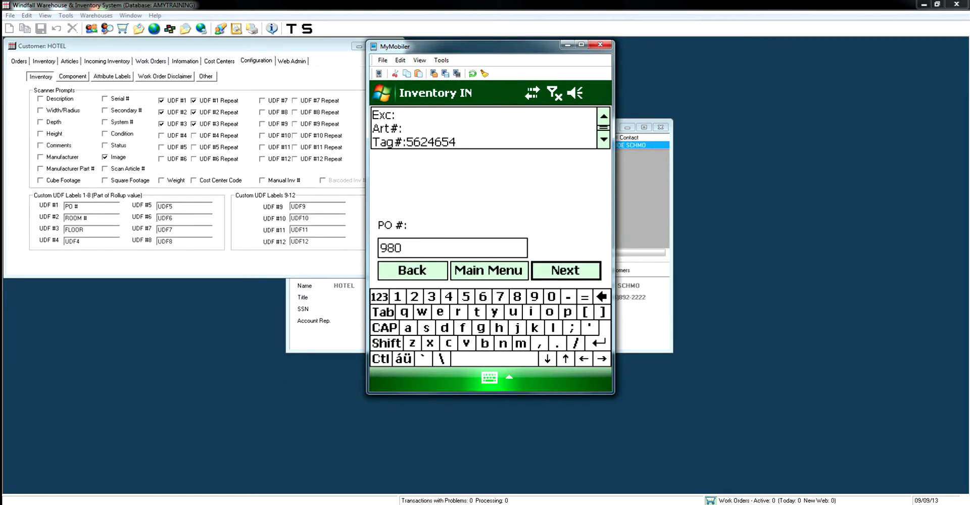
text(450)
key(Return)
text(600)
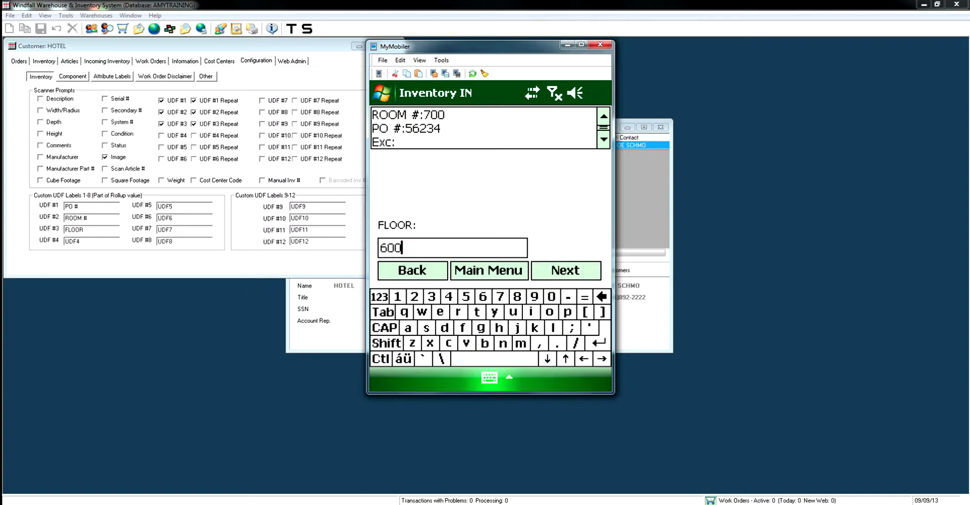
key(Return)
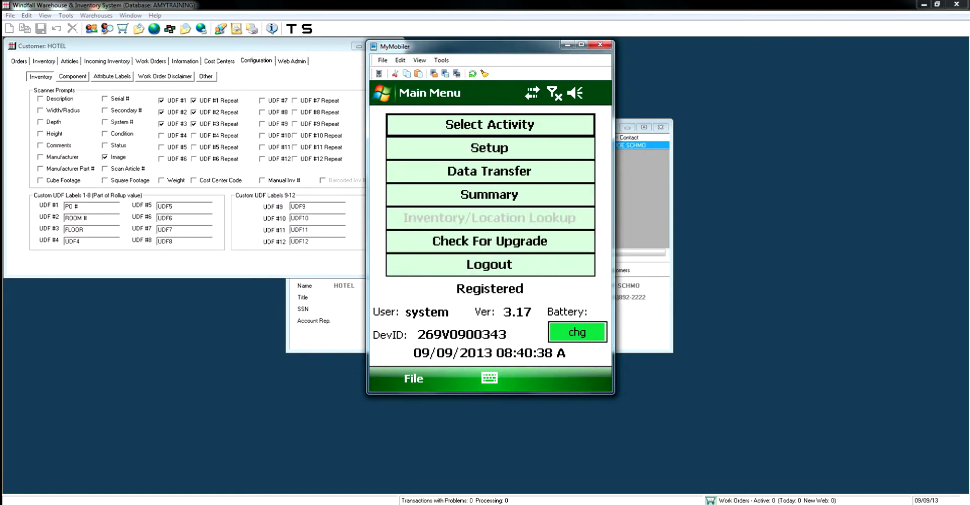
Start the Inventory In activity for customer HOTEL and customer order HOTEL without a work order number.
key(Return)
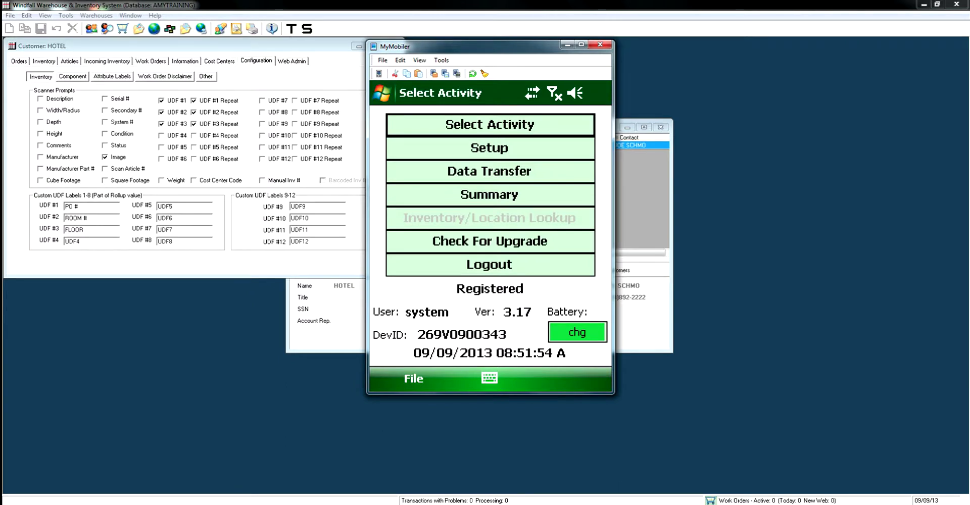
click(420, 218)
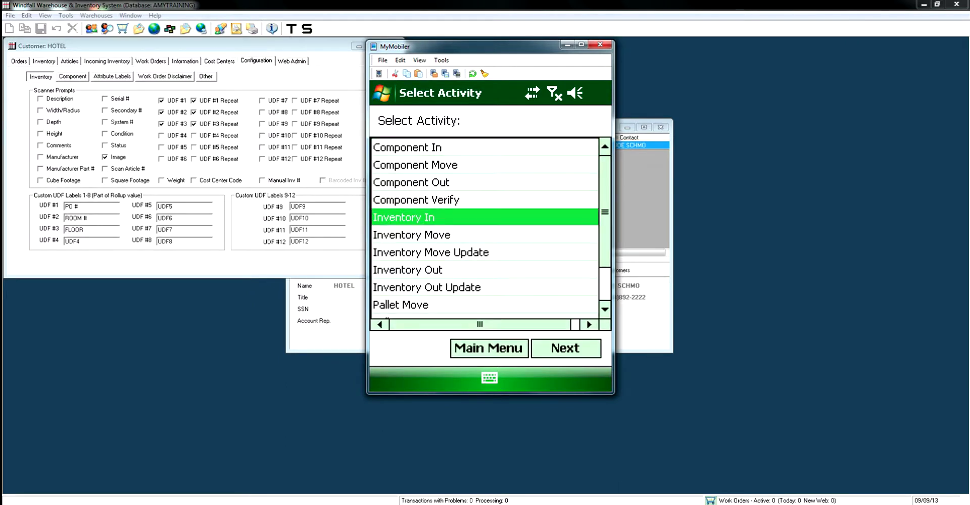
click(566, 348)
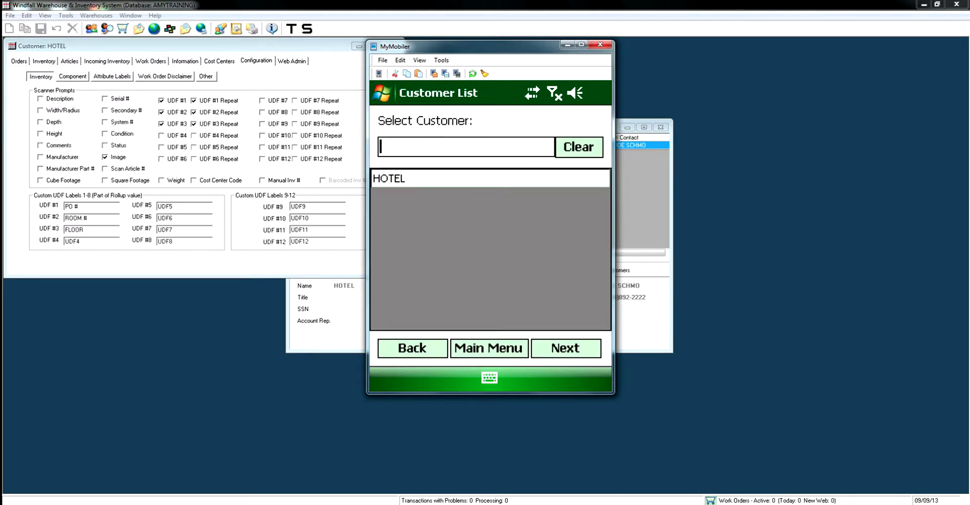
click(404, 179)
click(565, 348)
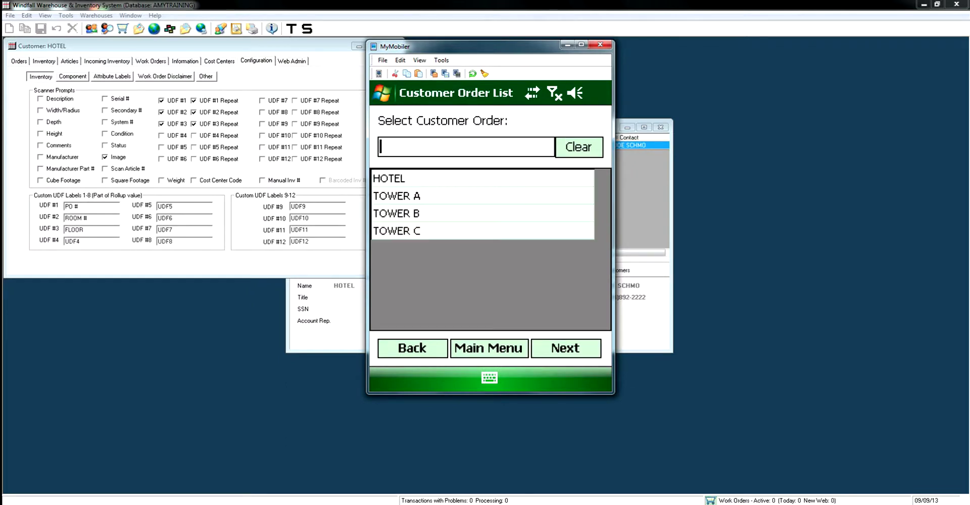
click(404, 178)
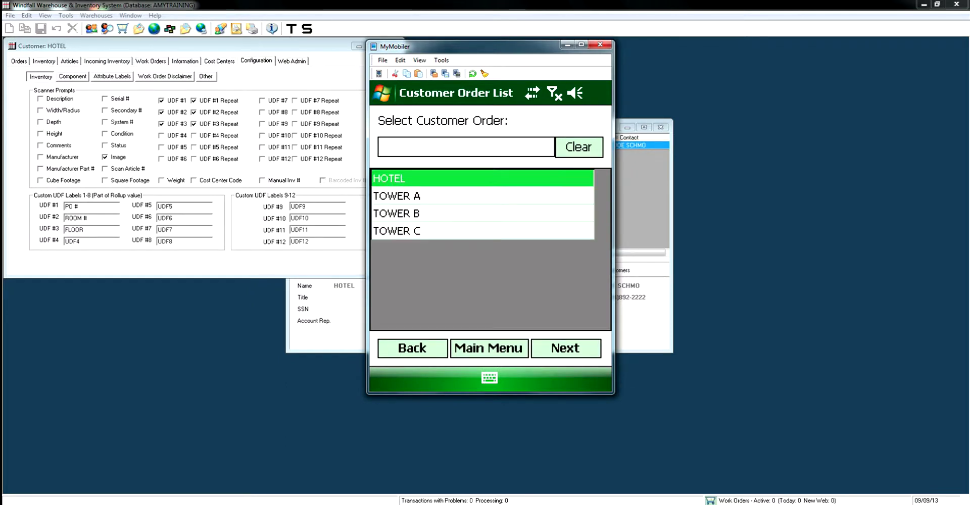
click(565, 348)
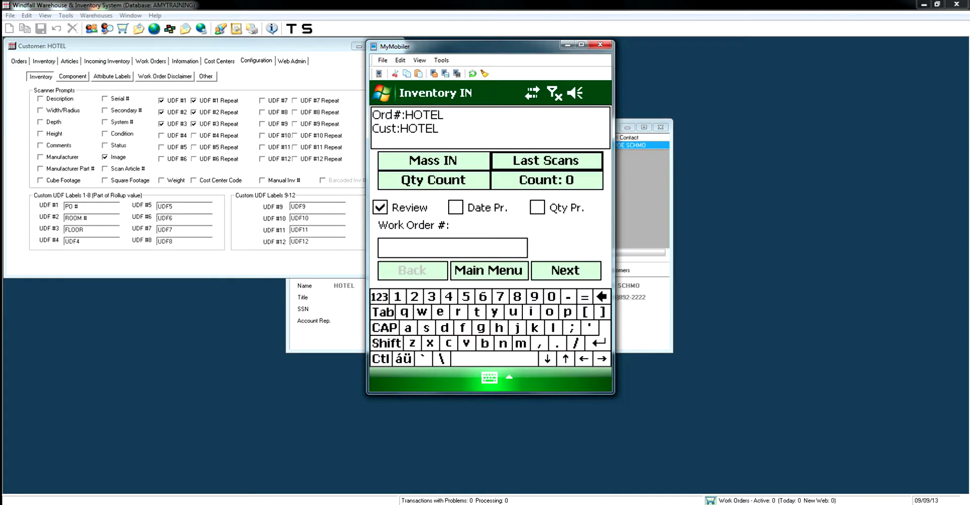
click(566, 271)
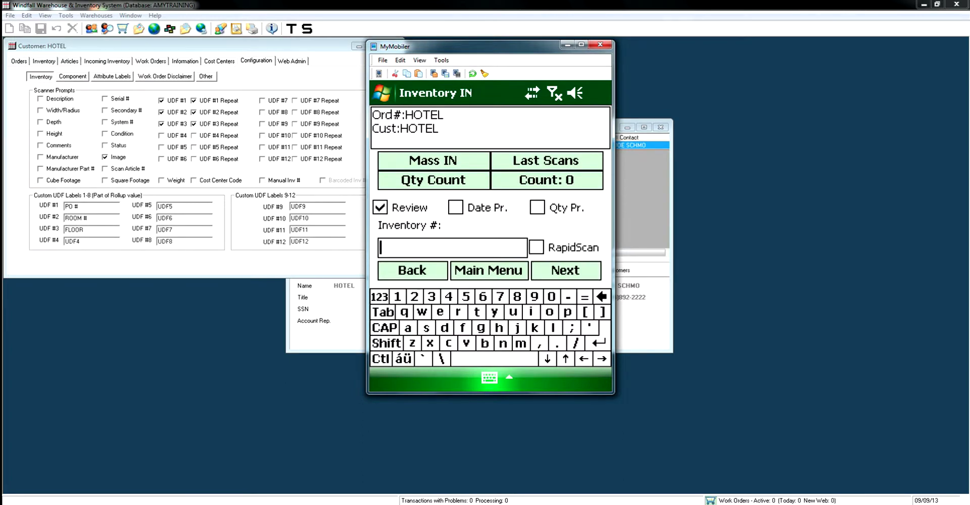
Enter inventory number 21321 and continue without choosing an article.
text(21321)
key(Return)
key(Return)
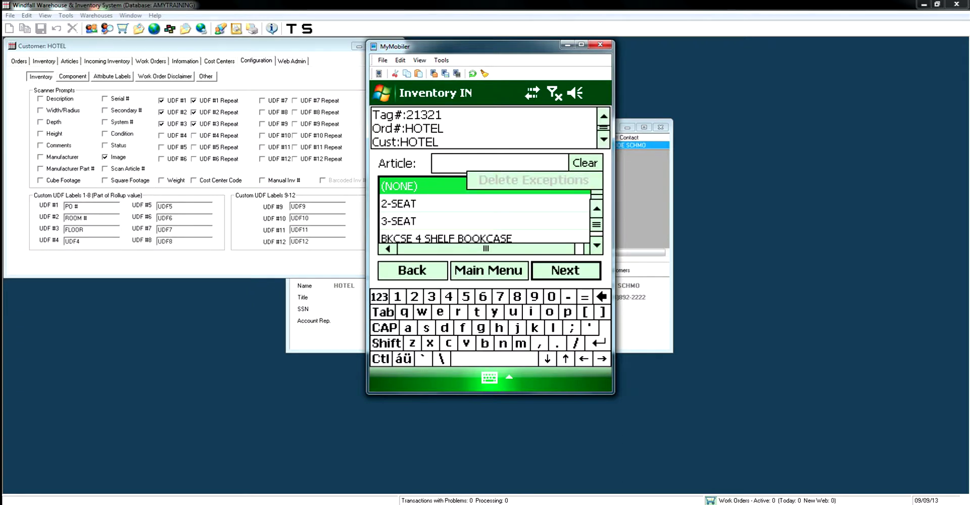
Continue without exceptions and enter the item's PO number, room number 200 and floor 500.
key(Return)
text(89874)
key(Return)
text(900)
click(430, 115)
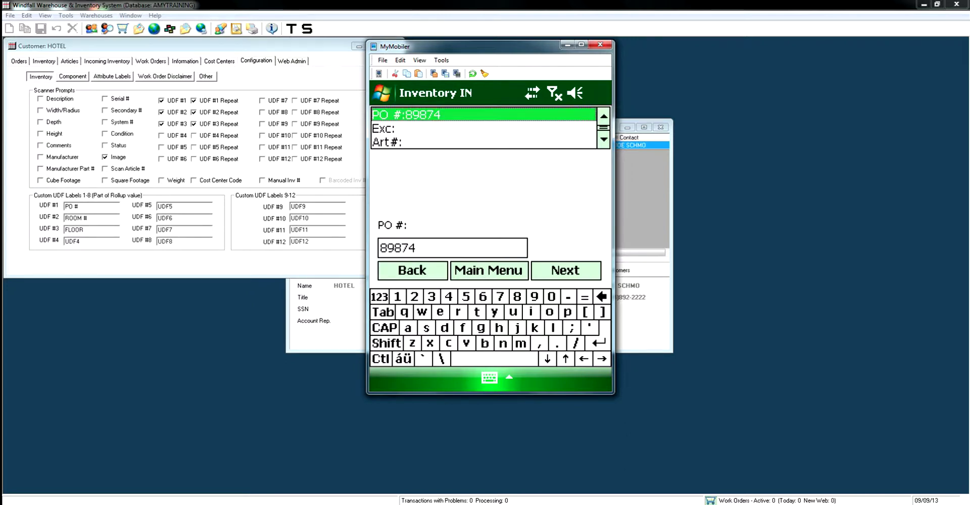
key(Return)
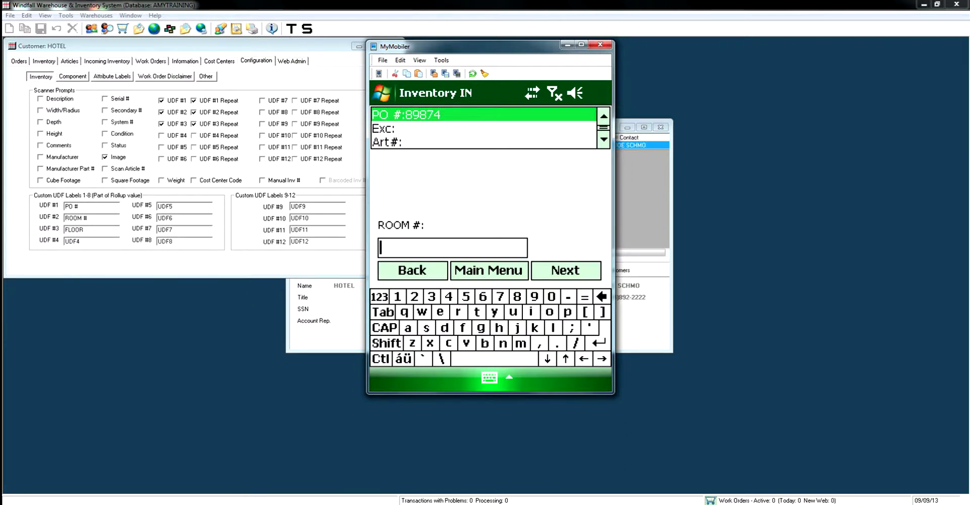
text(200)
key(Return)
text(500)
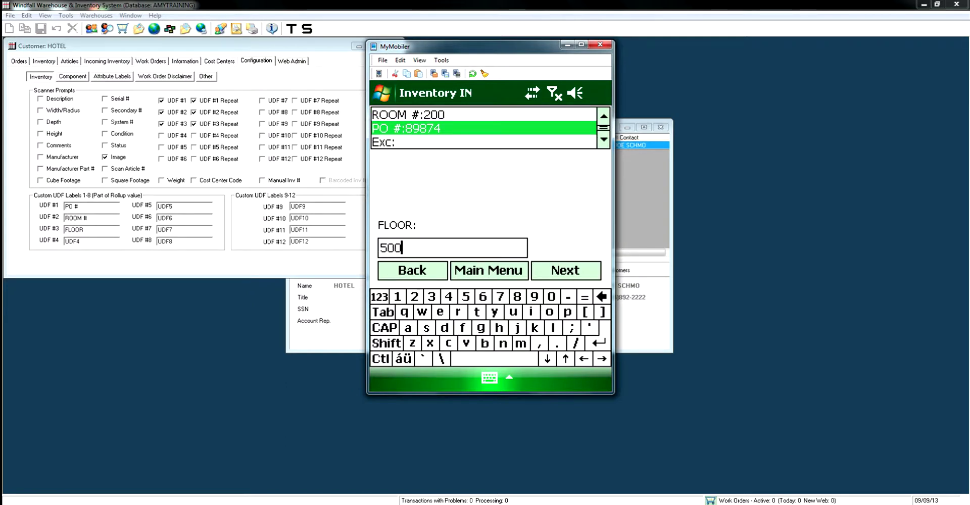
key(Return)
Skip the image, assign location tag F02 and submit the reviewed transaction.
key(Return)
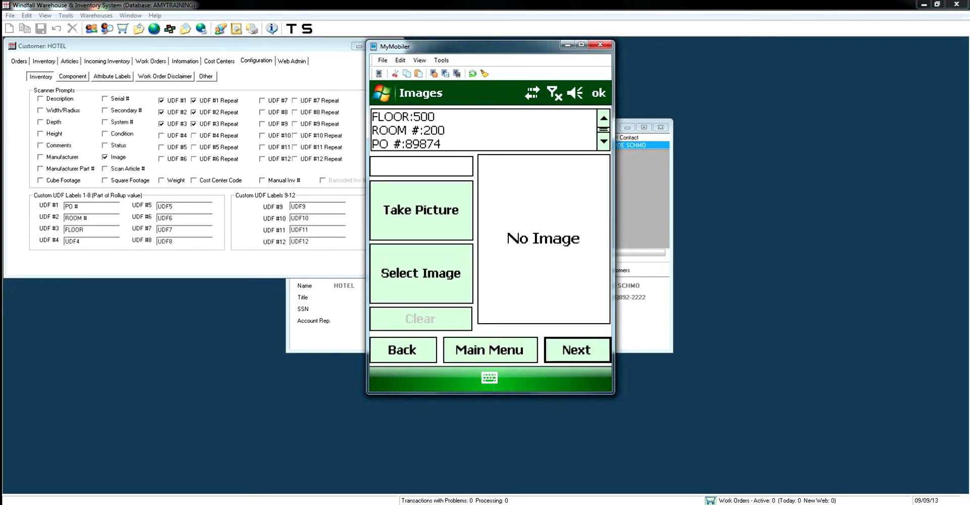
text(f02)
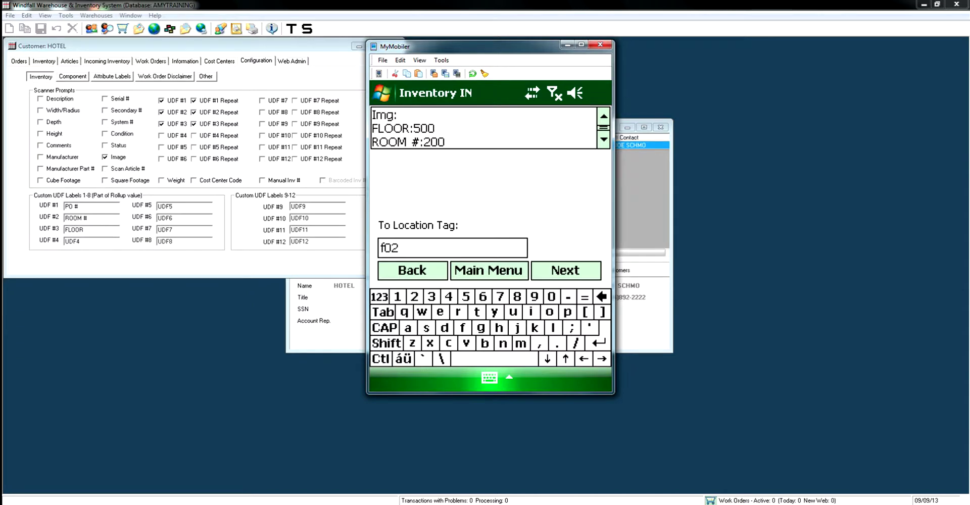
key(Return)
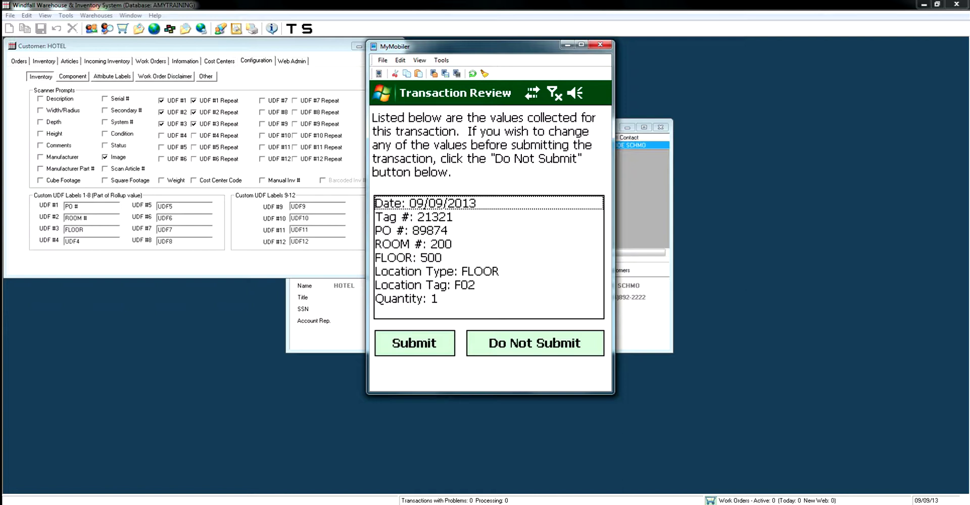
click(415, 343)
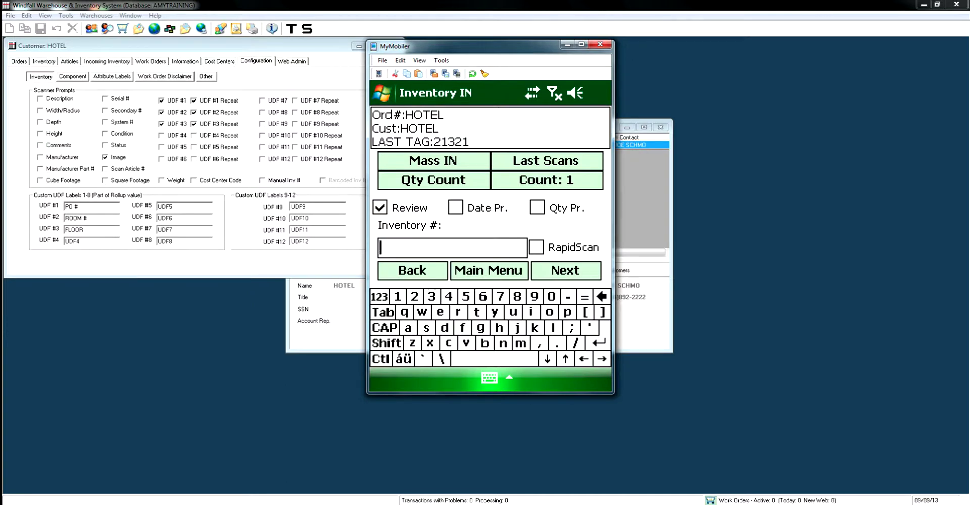
Turn off Review, enable the date prompt and enter inventory number 500012332.
click(380, 208)
click(456, 207)
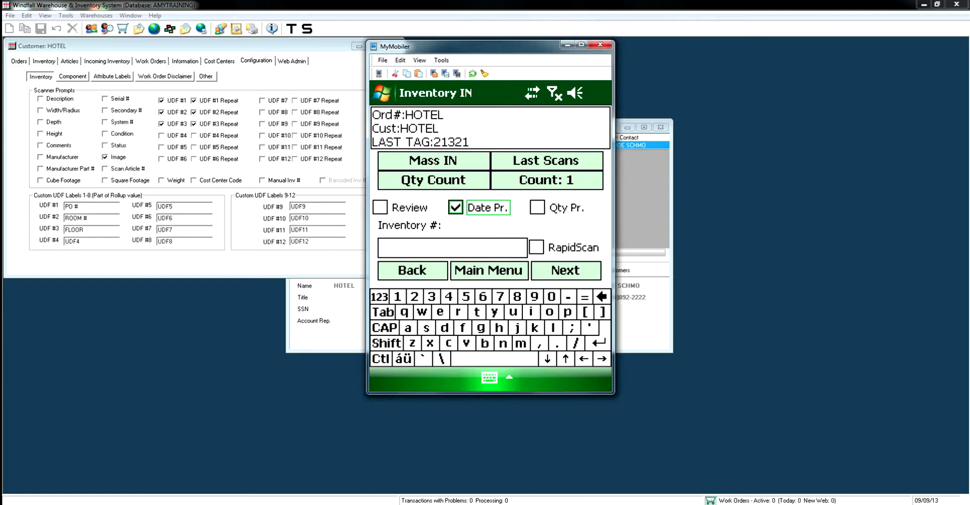
click(452, 249)
text(50001)
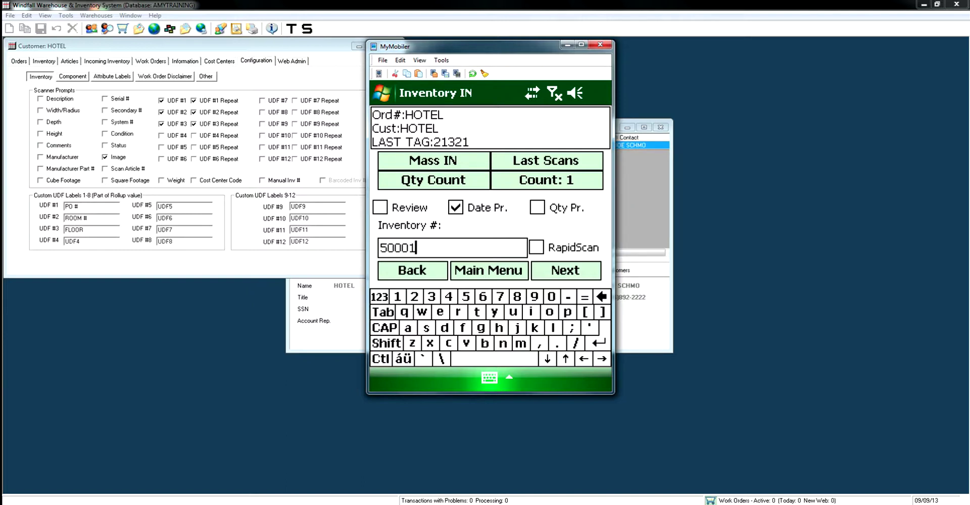
text(2332)
key(Return)
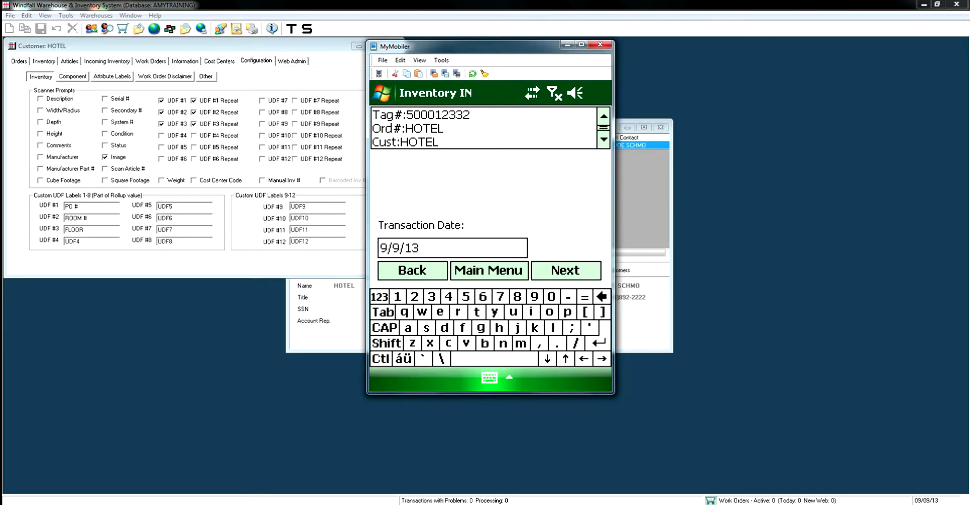
Change the day in the transaction date to 8 and continue.
click(400, 247)
key(BackSpace)
text(8)
key(Return)
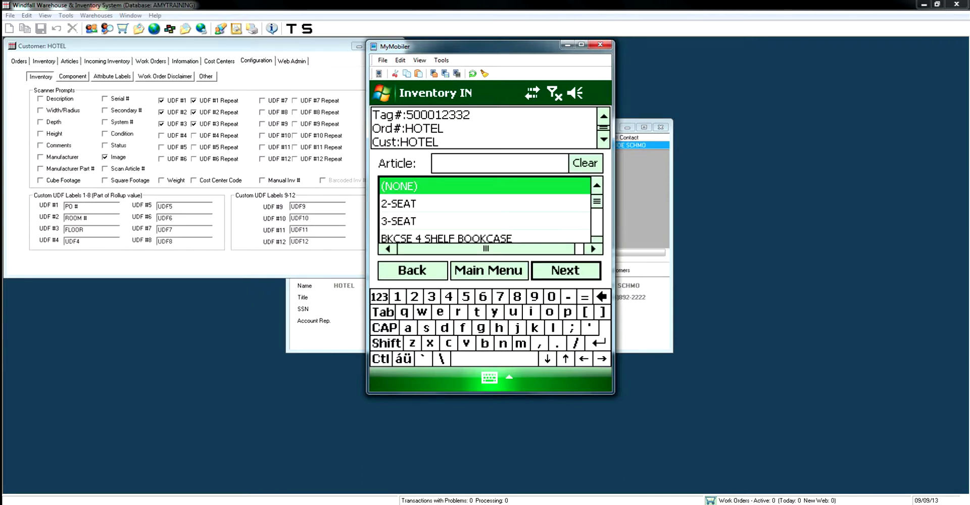
Continue without an article, exceptions or image, accepting the repeated PO, room and floor values and location tag F02.
key(Return)
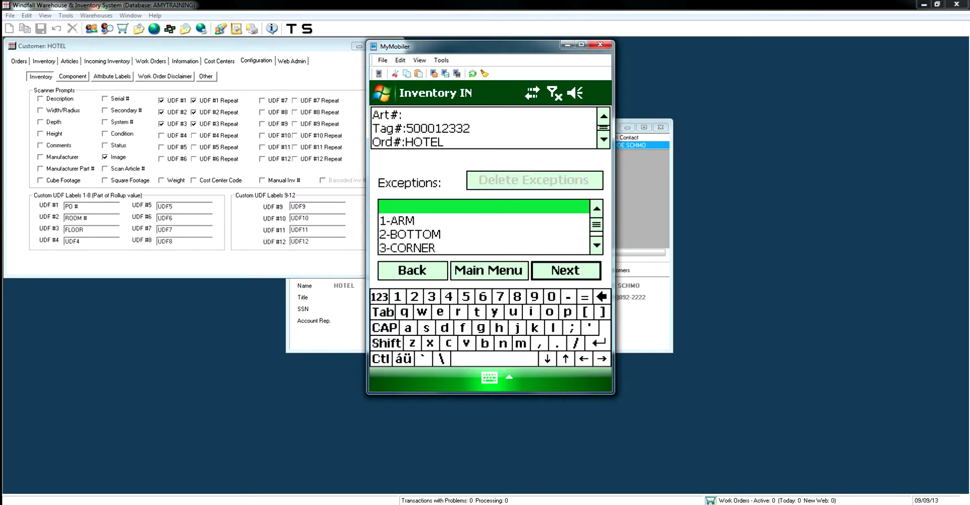
key(Return)
key(Return)
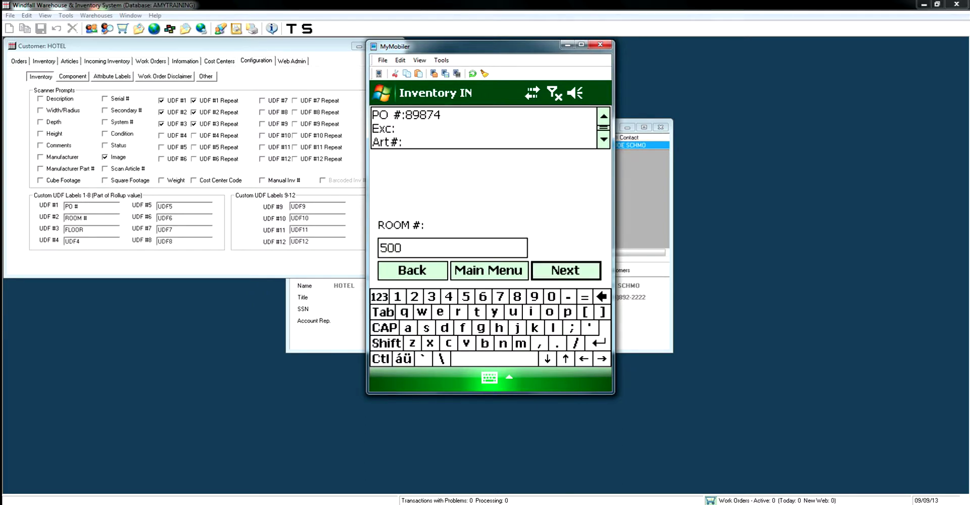
key(Return)
key(Return)
key(Return)
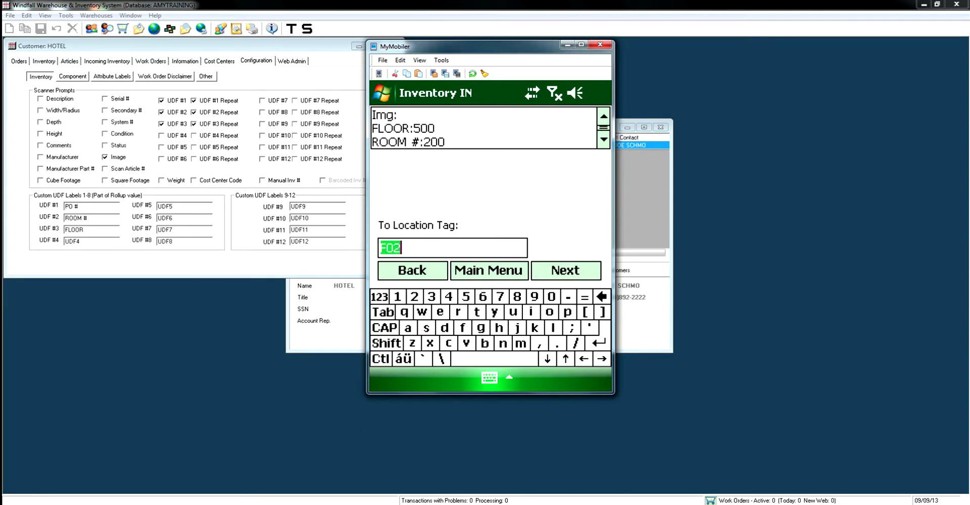
key(Return)
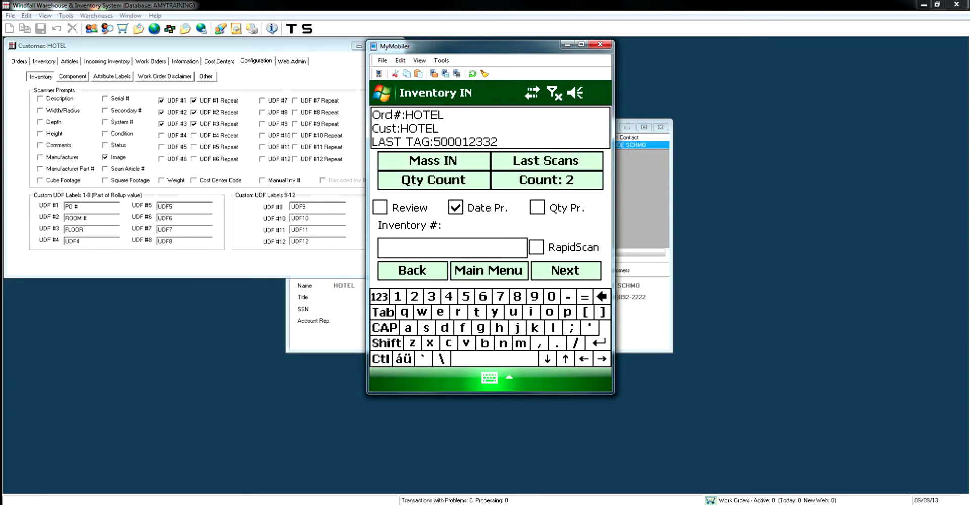
Replace the date prompt with the quantity prompt and enter inventory number 200189756 with quantity 50.
click(455, 207)
click(537, 207)
click(452, 247)
text(200189756)
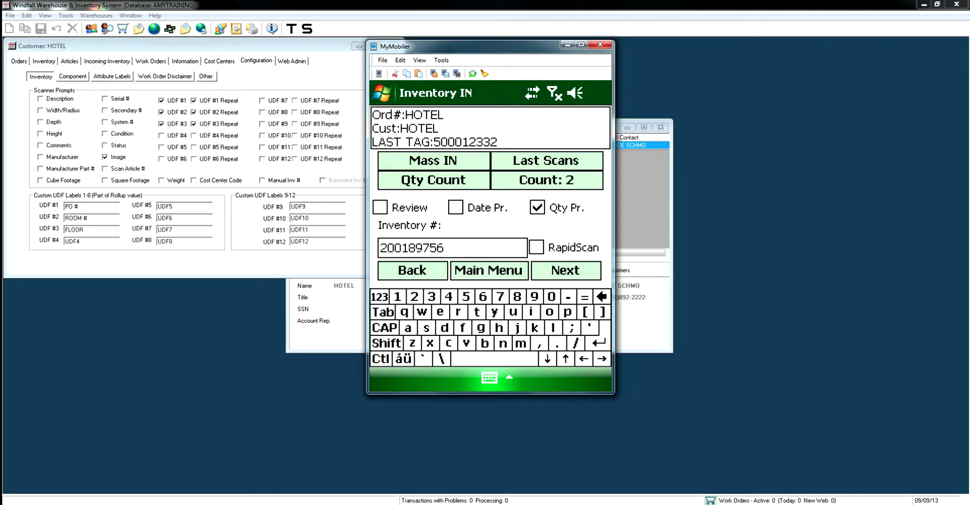
key(Return)
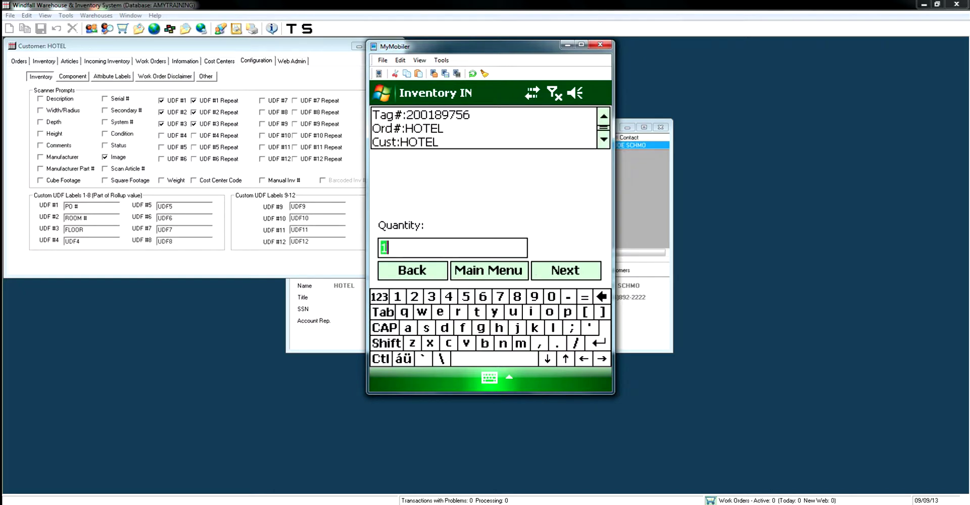
text(50)
key(Return)
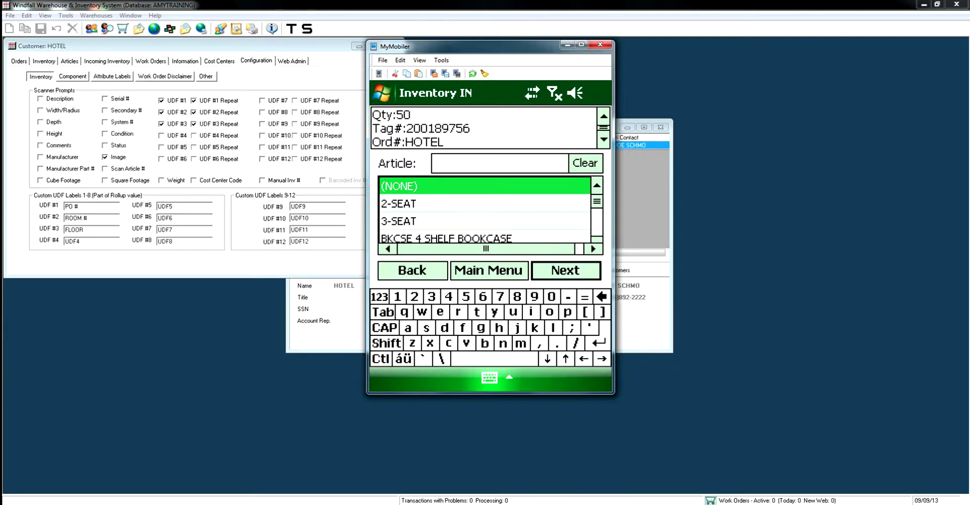
Continue without an article or exceptions and enter the item's PO number, room number 100 and floor 600.
key(Return)
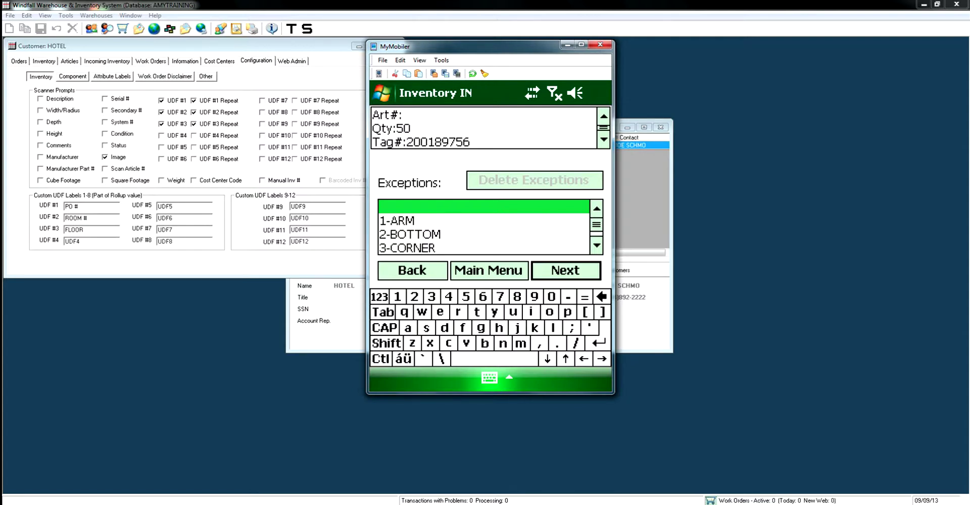
key(Return)
text(5232)
key(Return)
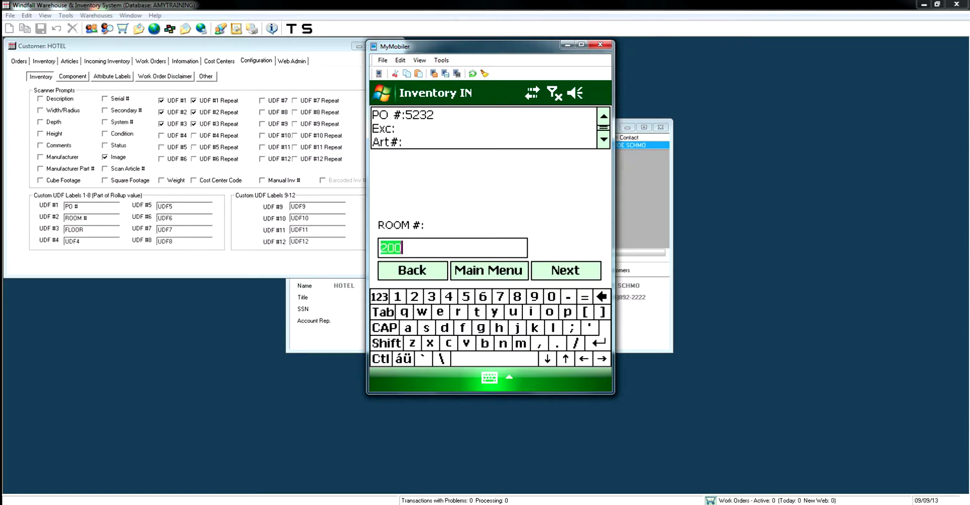
text(100)
key(Return)
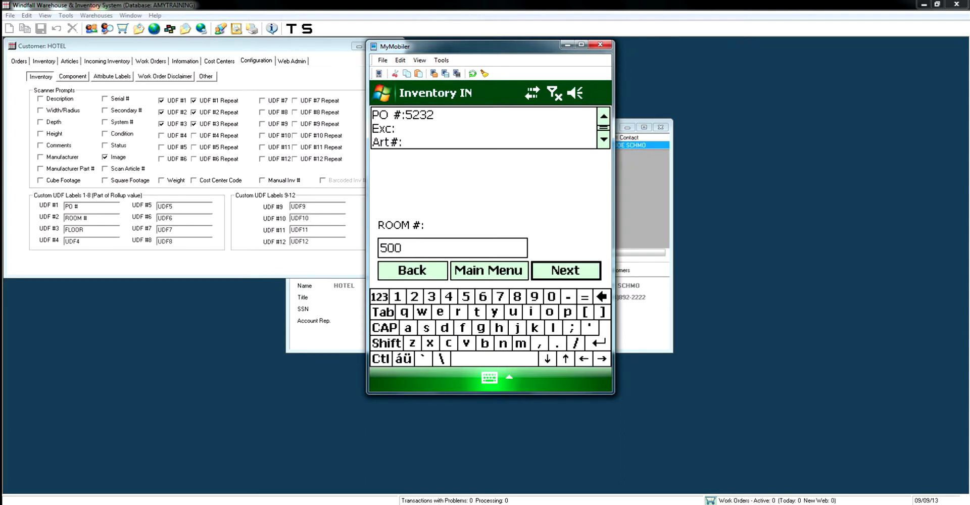
text(600)
key(Return)
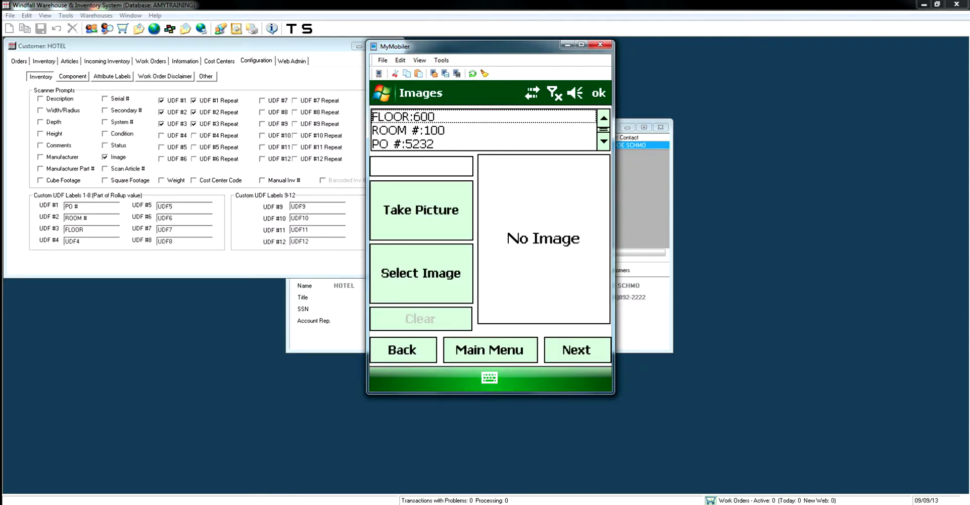
Skip the image and complete the item's destination location entry.
key(Return)
key(BackSpace)
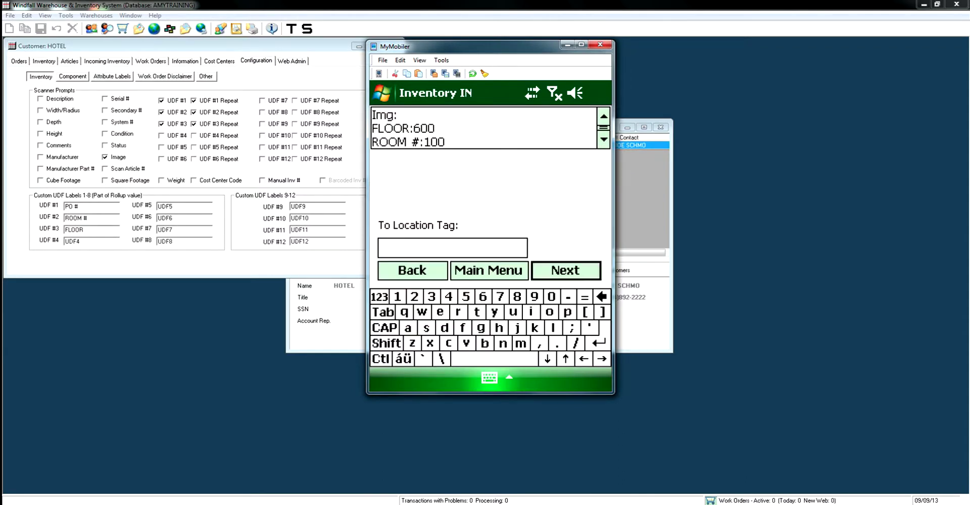
key(Return)
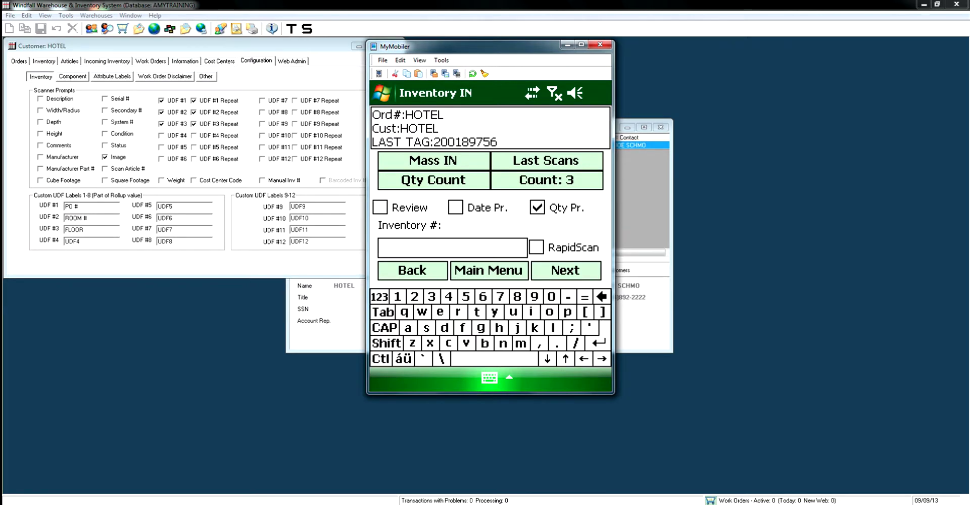
Turn off the quantity prompt, enable RapidScan and enter inventory number 600045285.
click(537, 208)
key(Tab)
key(space)
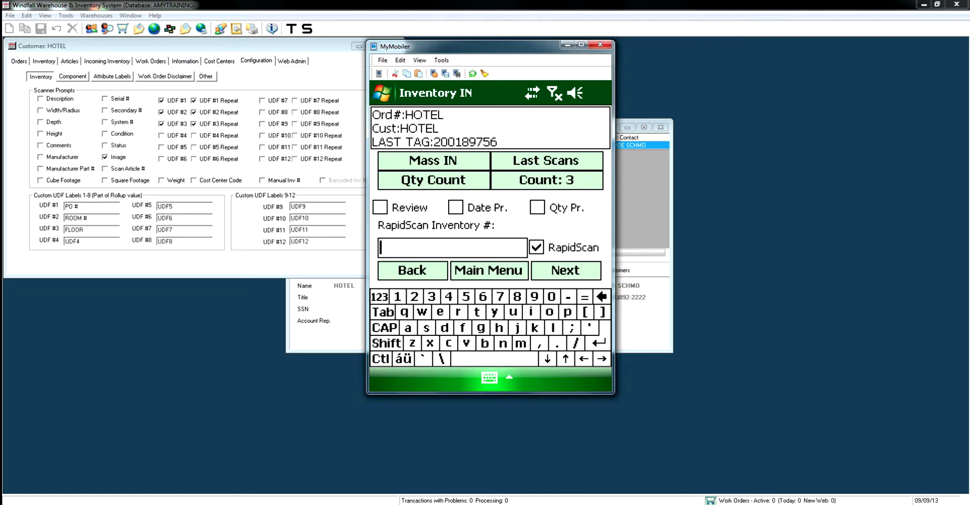
text(600045285)
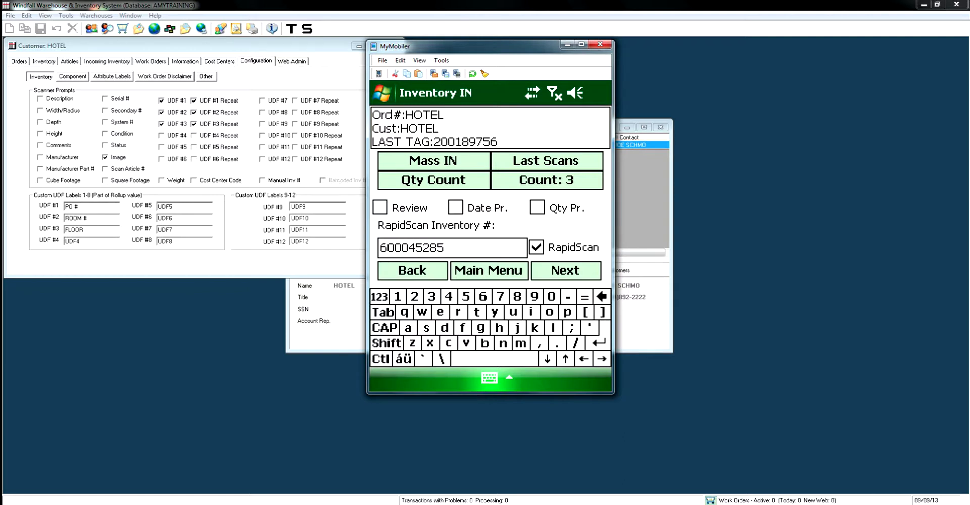
key(Return)
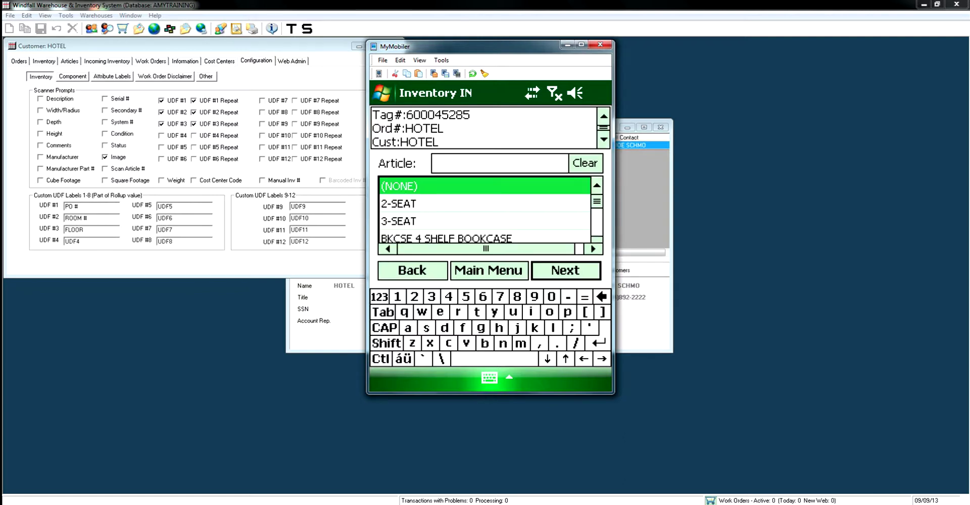
Assign the 3-SEAT article without exceptions and enter the item's PO number.
click(399, 221)
click(566, 271)
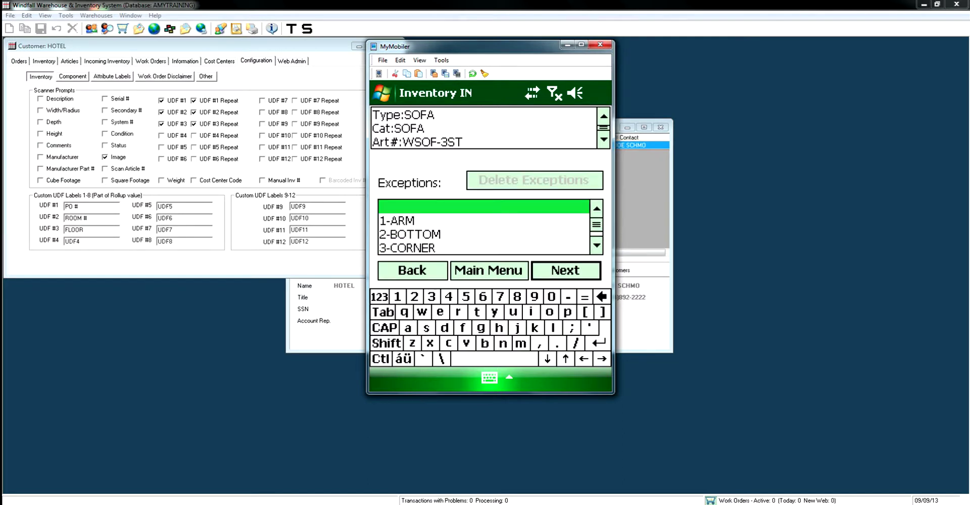
key(Return)
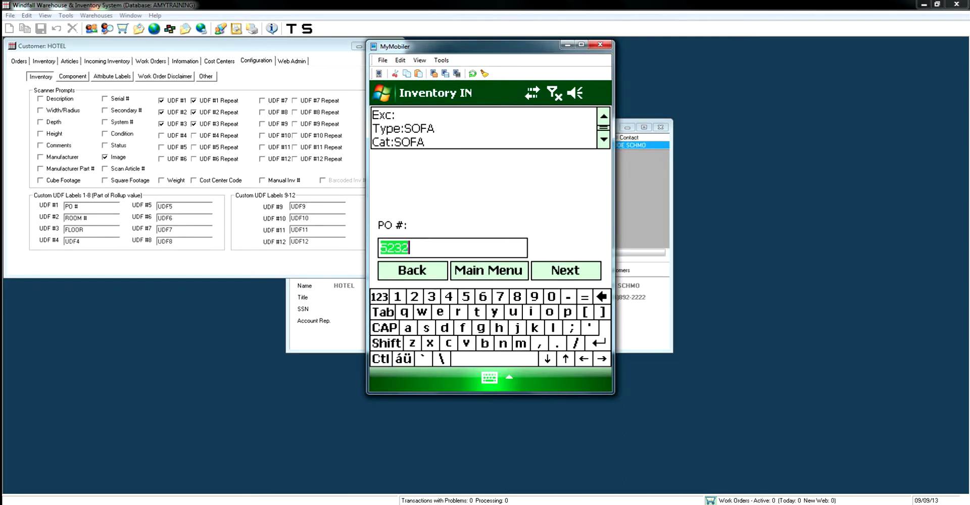
text(=123)
key(BackSpace)
key(BackSpace)
text(478)
key(Return)
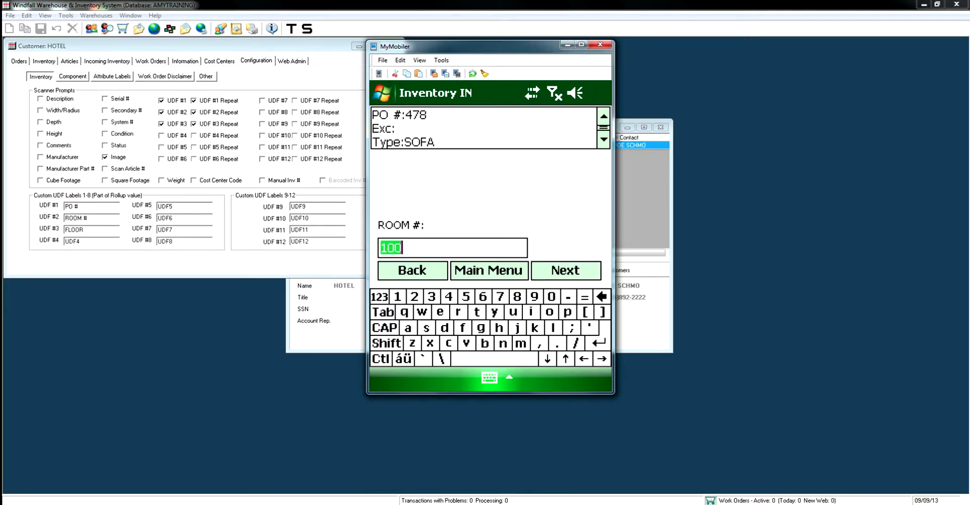
Set room number 300 and floor 500, skip the image and accept location tag F02.
text(300)
key(Return)
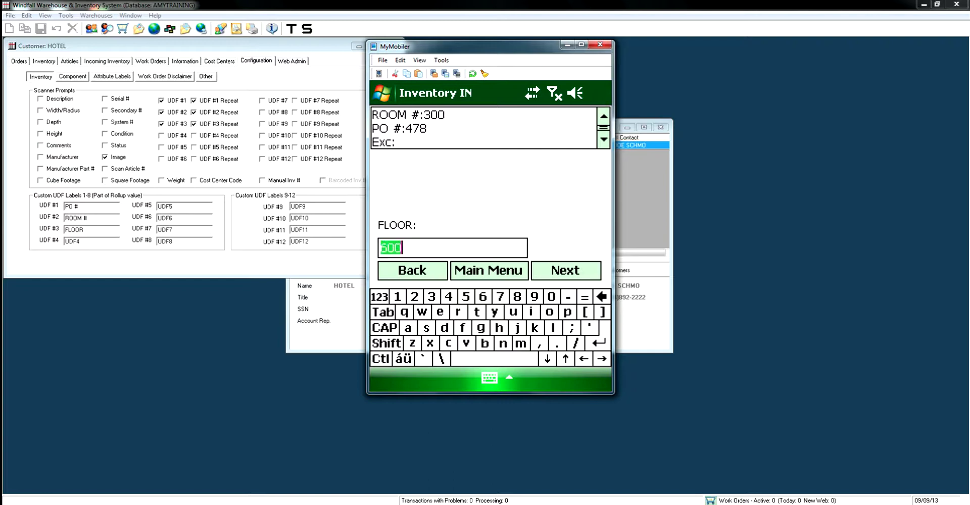
text(500)
key(Return)
key(Return)
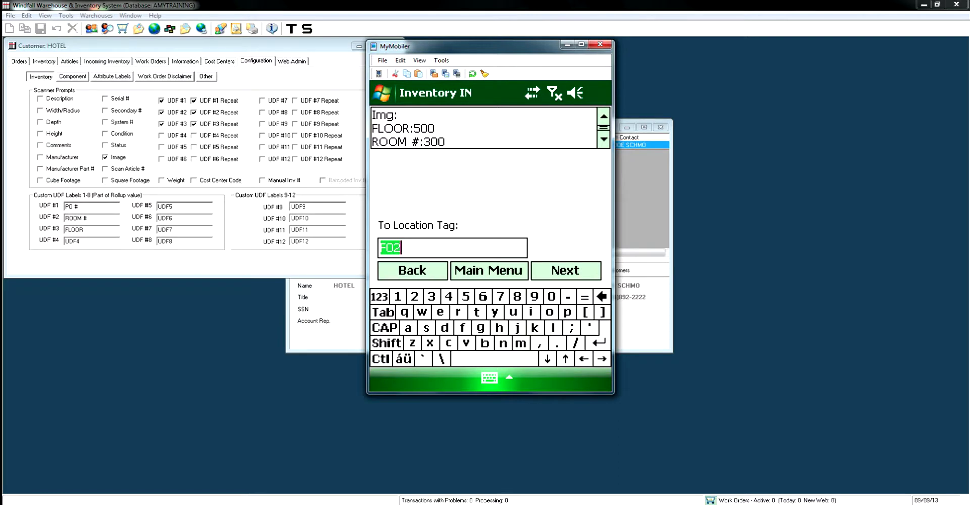
key(Return)
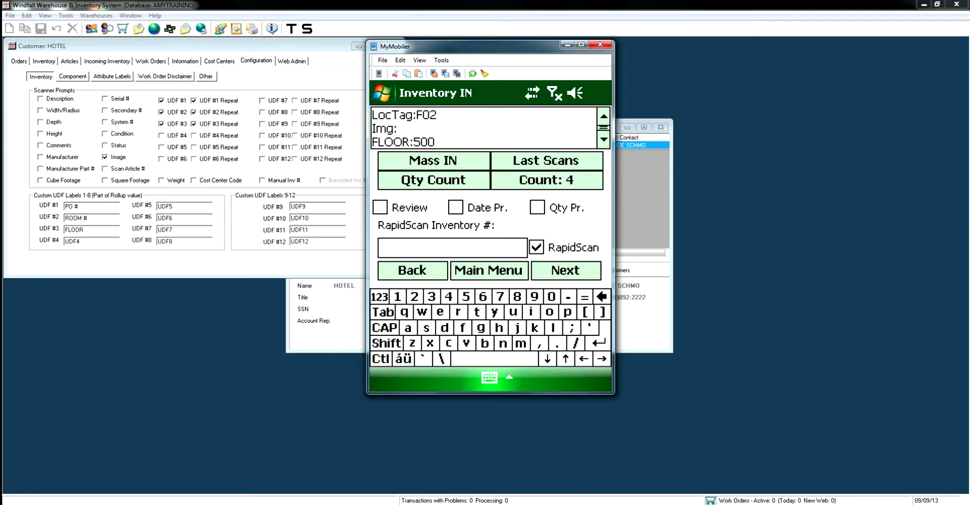
RapidScan two more items with inventory numbers 4000555 and 7897457.
text(4000555)
key(Return)
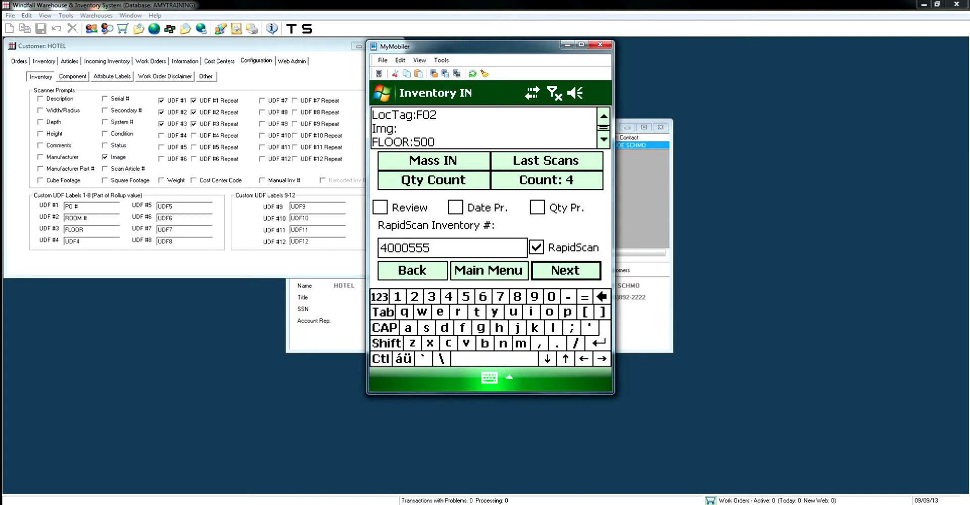
text(7897457)
key(Return)
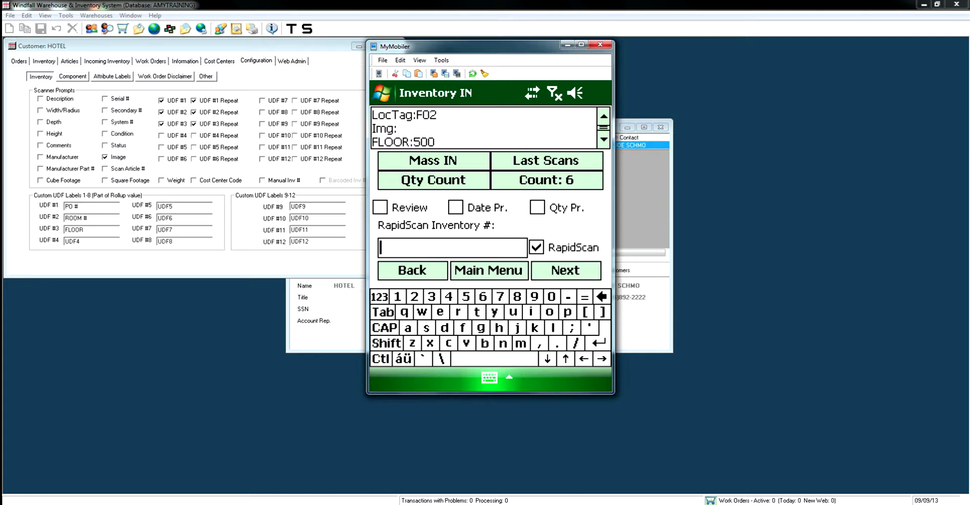
RapidScan two items with inventory numbers 14273585 and 75786578, and turn off RapidScan.
text(142)
text(7398)
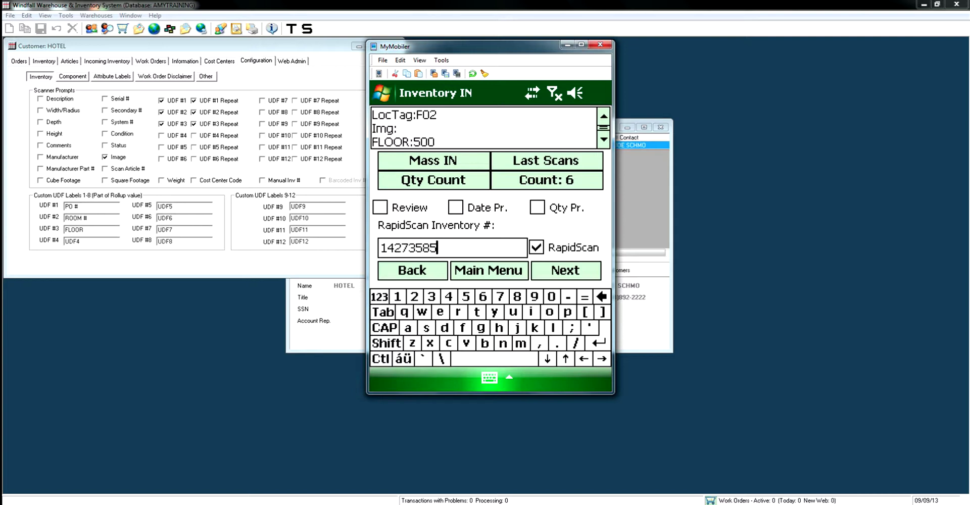
key(Return)
text(75786578)
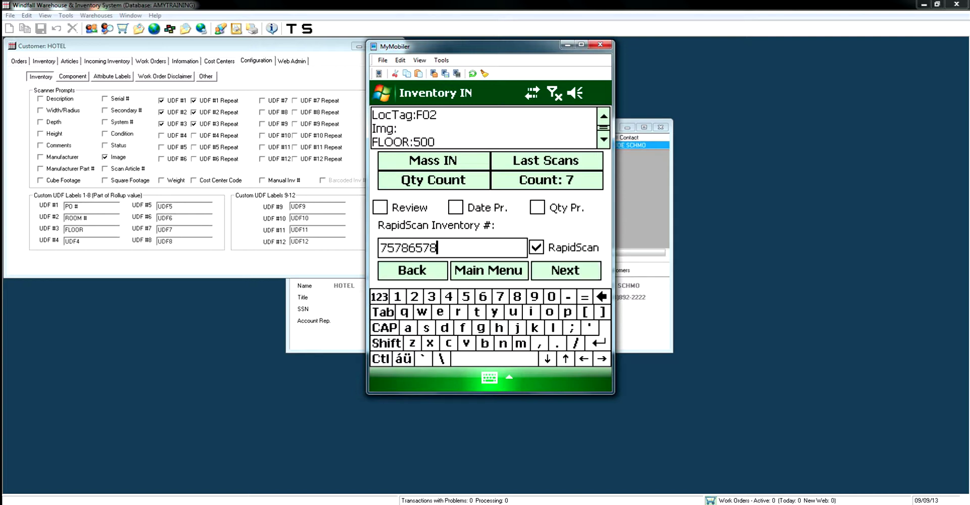
key(Return)
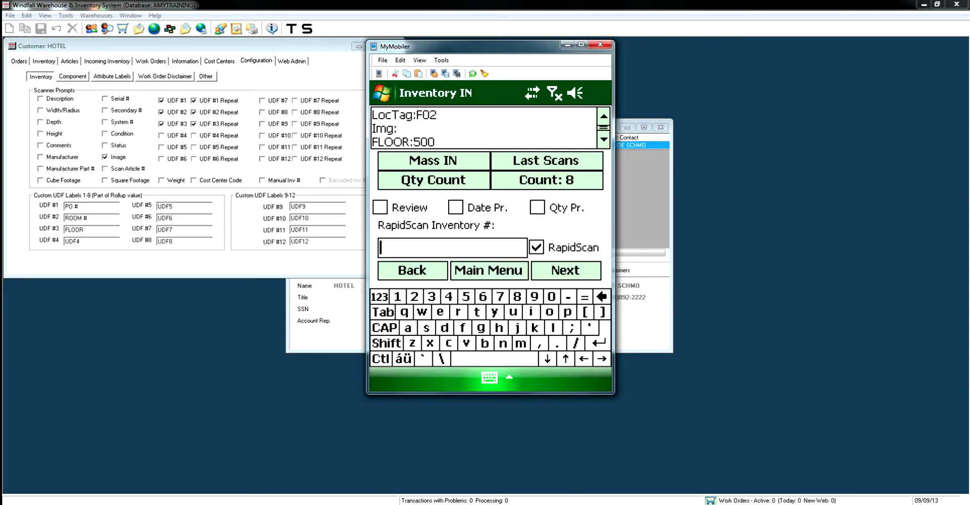
click(537, 248)
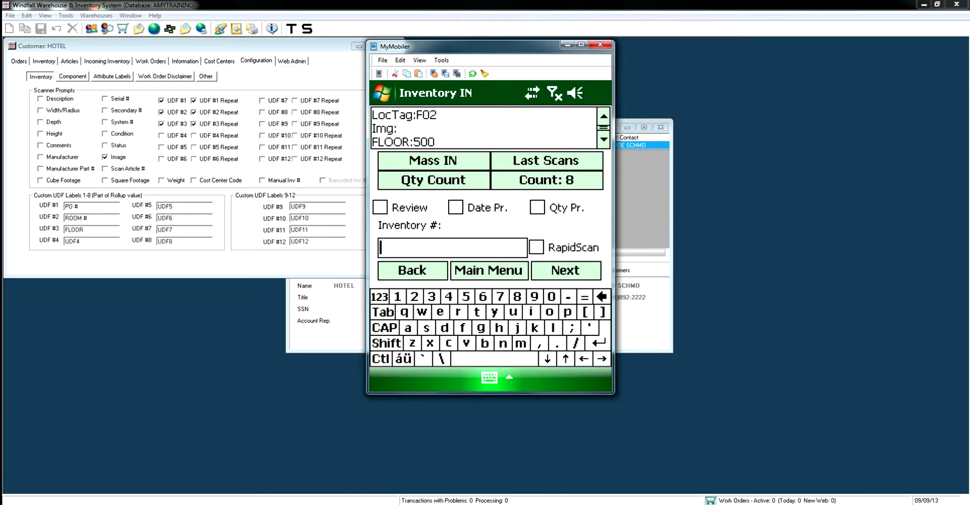
drag(480, 46, 646, 40)
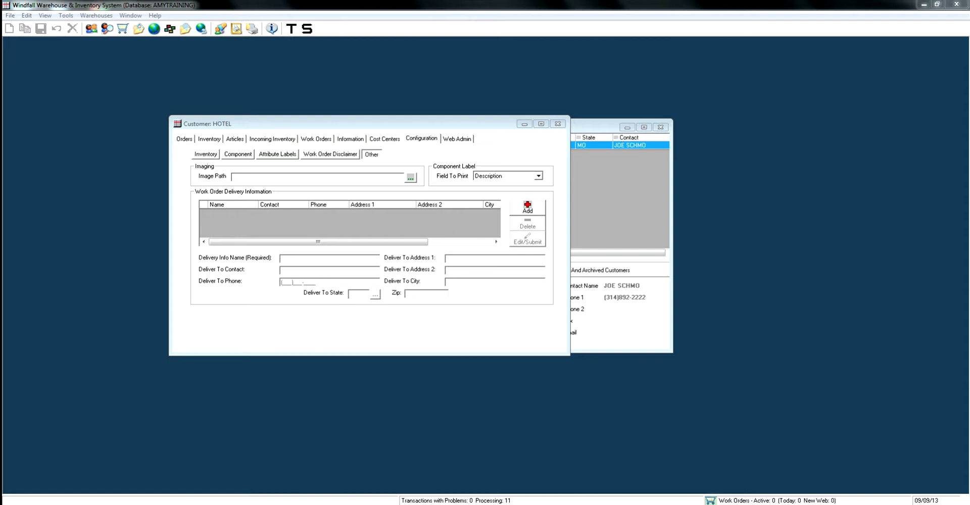
Open the Windfall Images folder on the projects (T:) network drive in Windows Explorer.
key(ctrl+Tab)
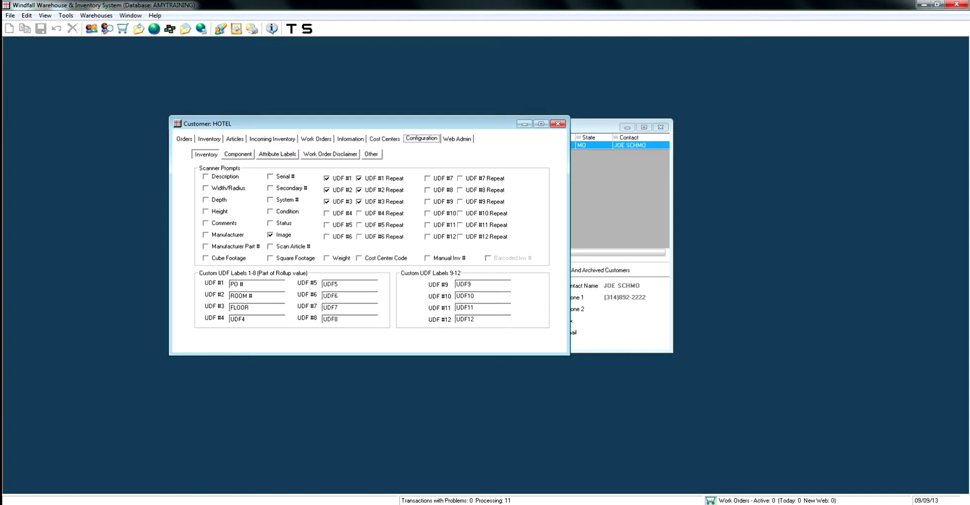
key(super)
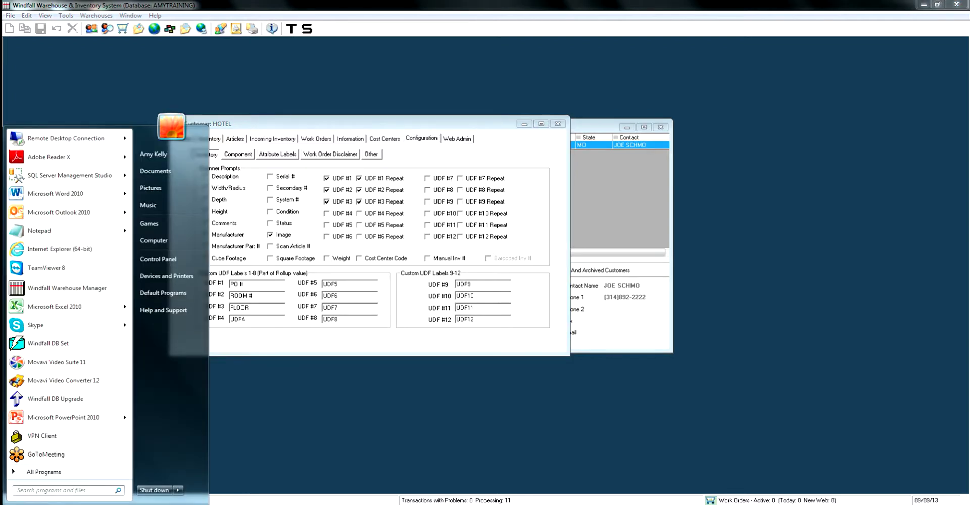
click(153, 241)
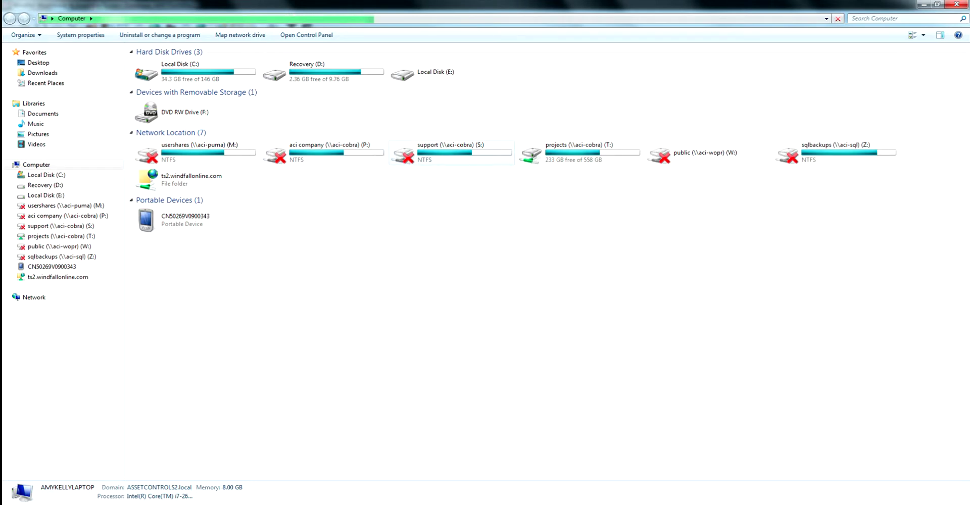
double_click(579, 152)
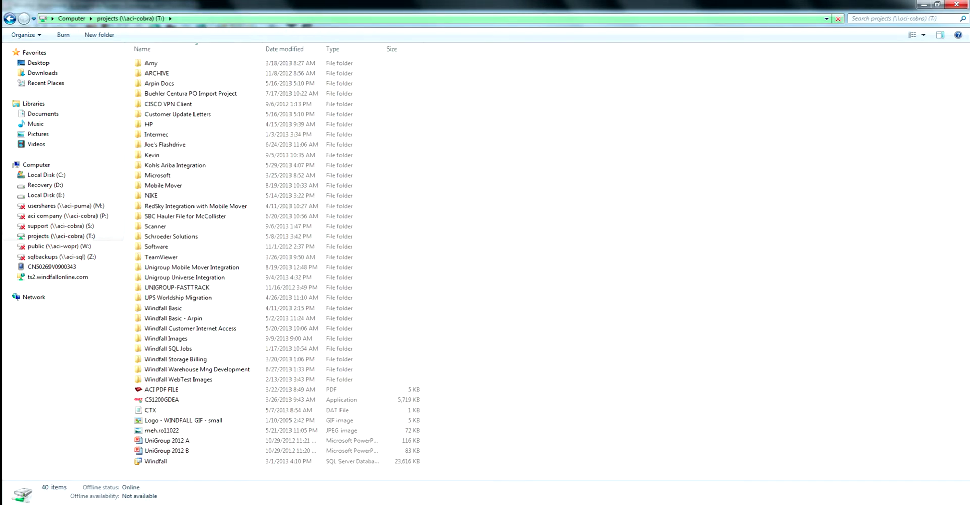
click(166, 338)
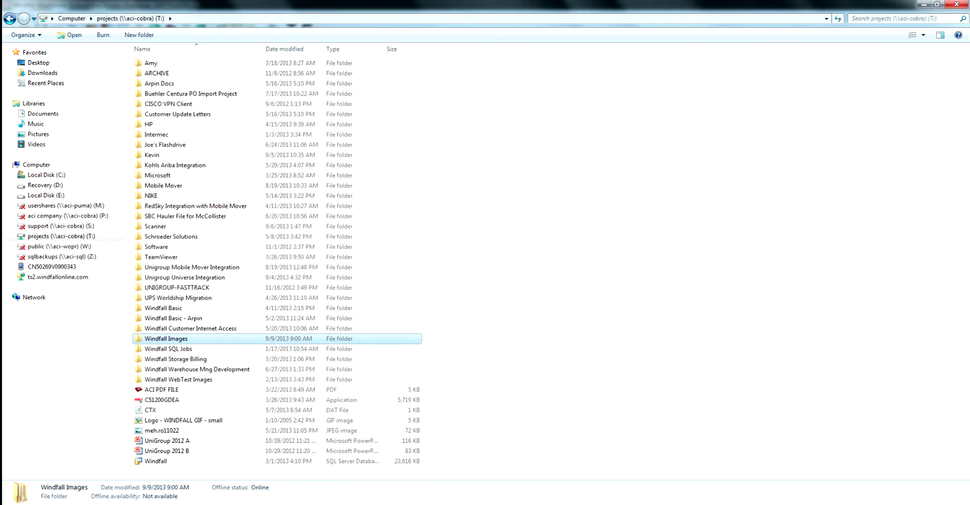
right_click(558, 263)
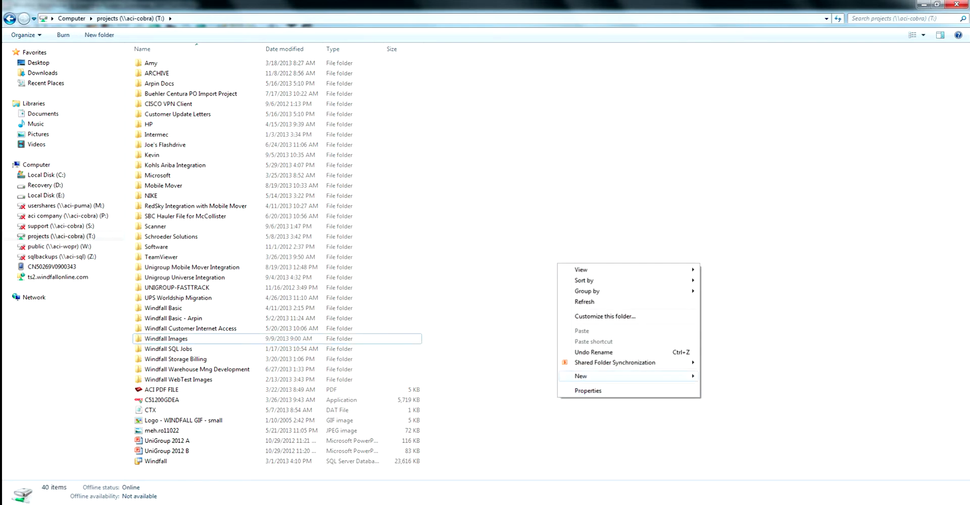
mouse_move(581, 376)
double_click(166, 339)
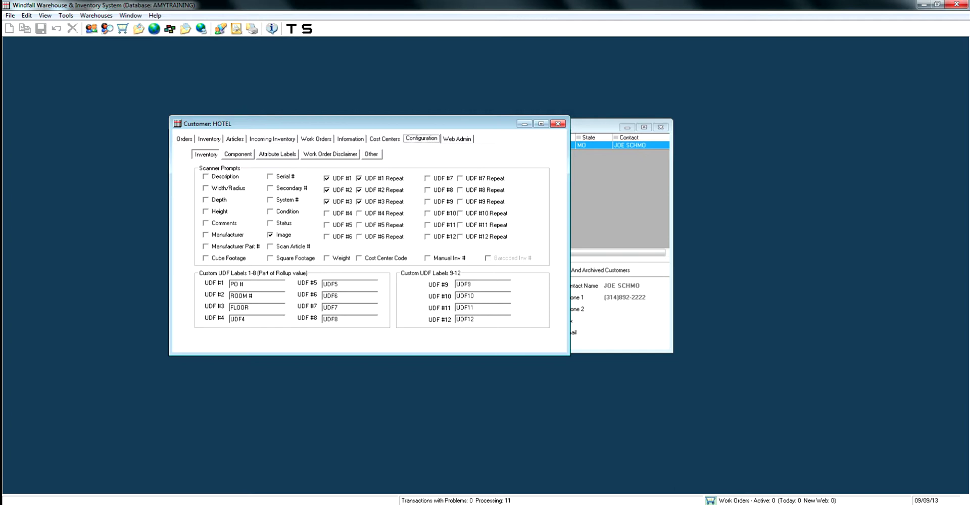
Set the HOTEL customer's image path to \\aci-cobra\projects\windfall images\hotel in the Windfall customer configuration and save it.
click(372, 154)
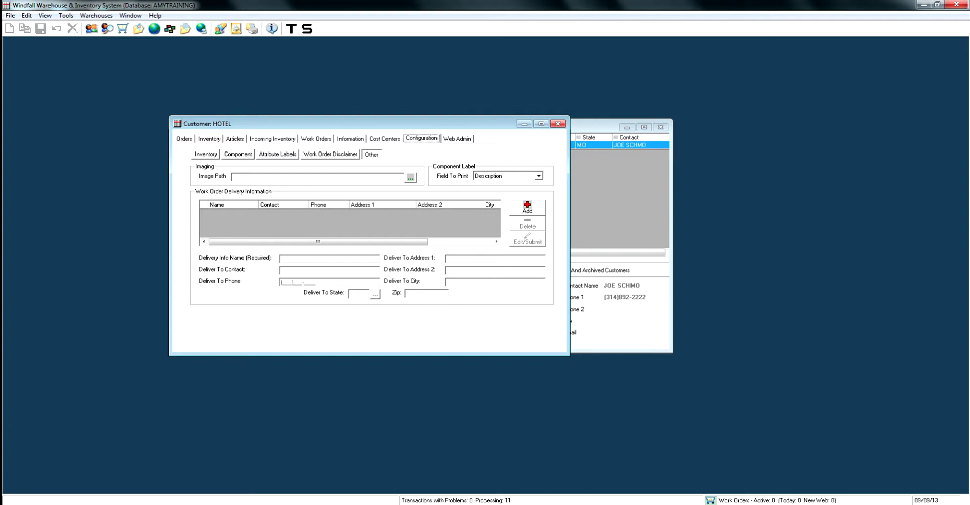
click(283, 177)
click(192, 460)
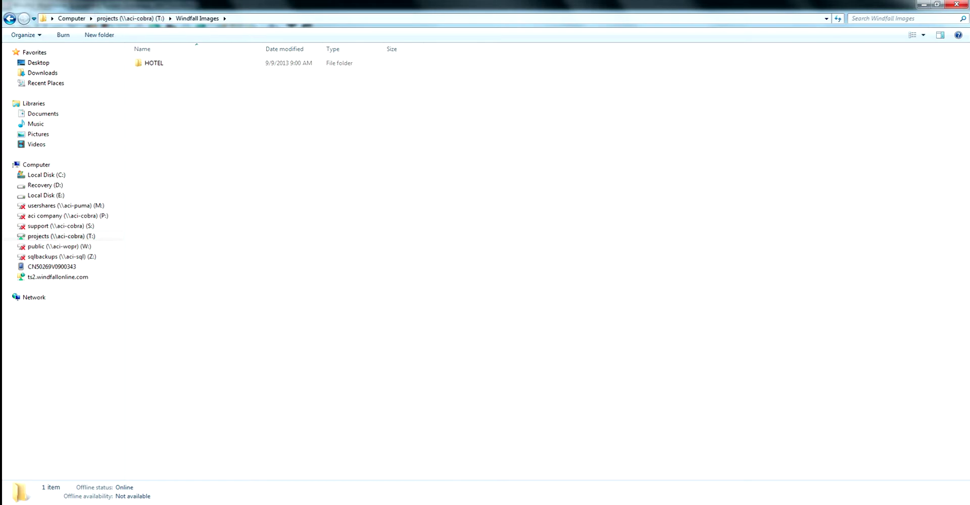
key(alt+Tab)
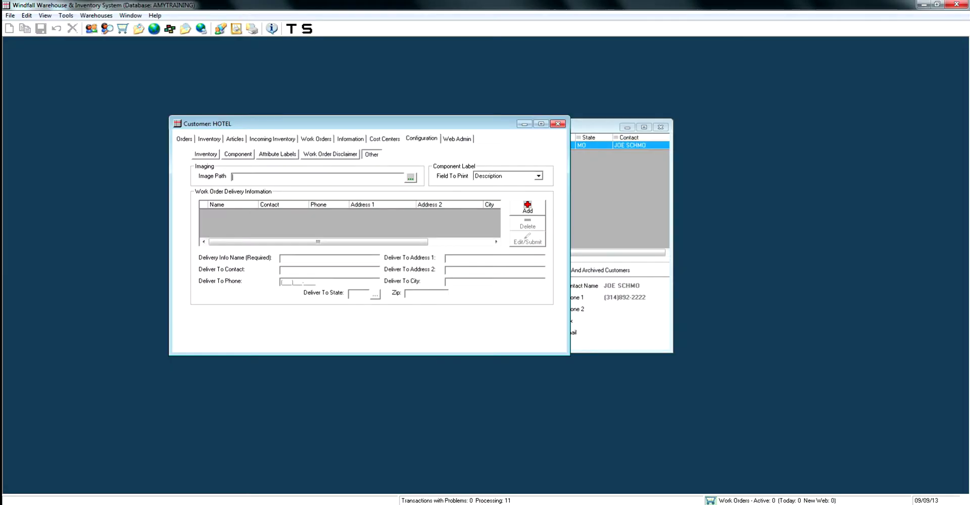
click(317, 176)
text(\\aci-cobra)
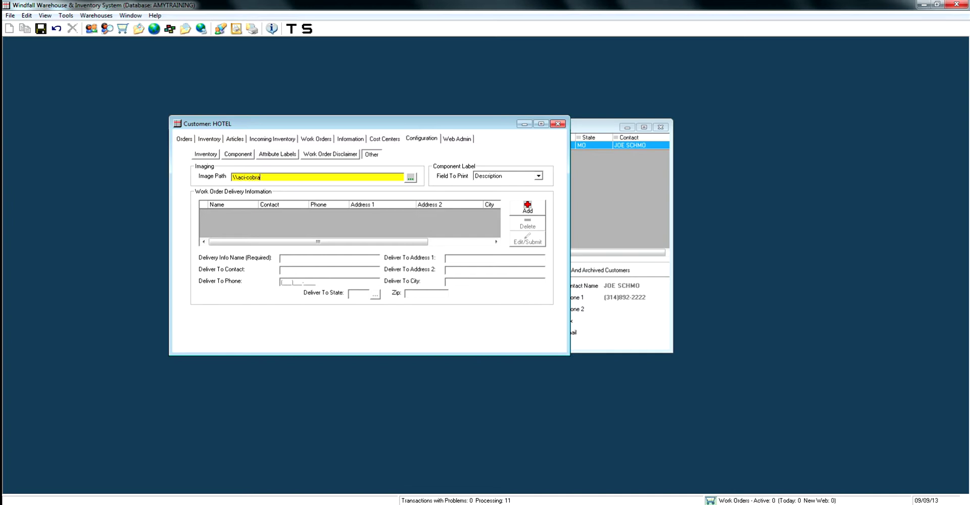
text(\projects)
text(\windfall images)
text(s\)
text(hotel)
click(41, 29)
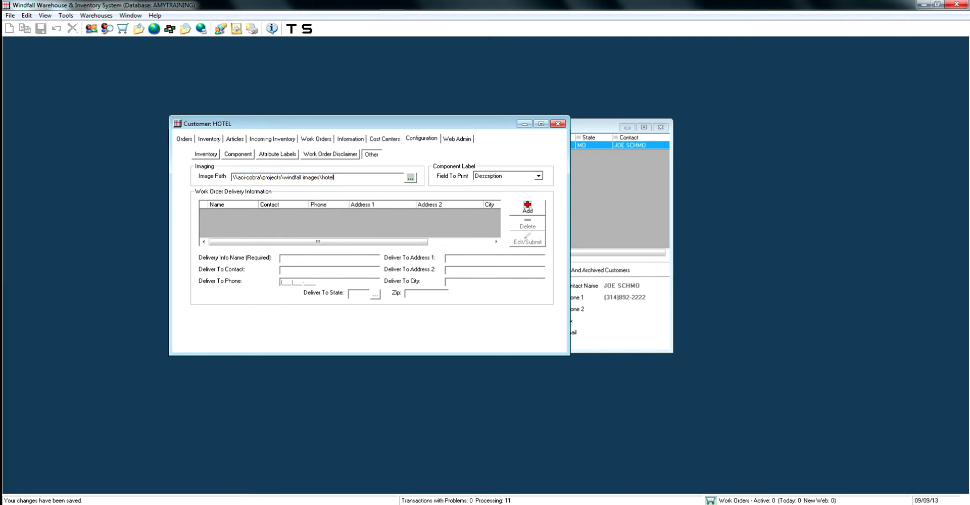
Examine the drives offered by the image path's directory browser and close it without choosing one.
click(410, 178)
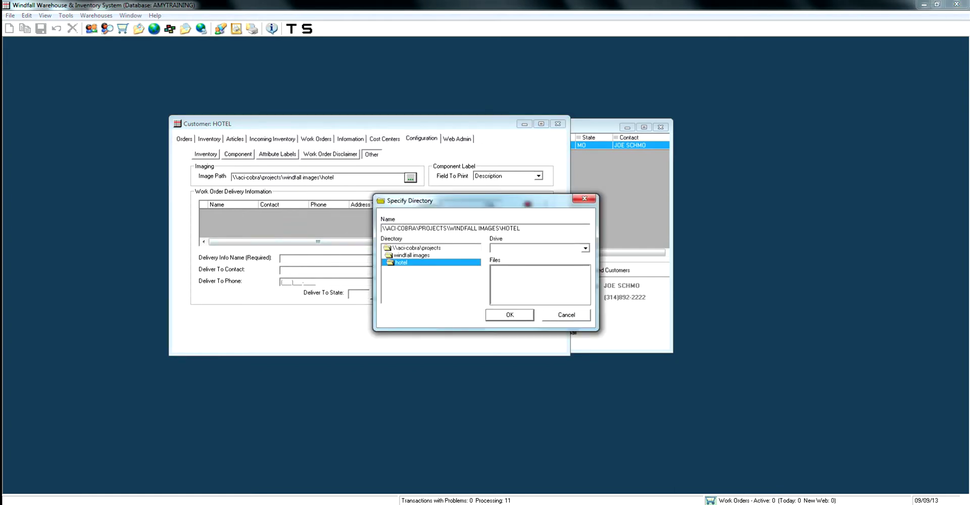
key(alt+Down)
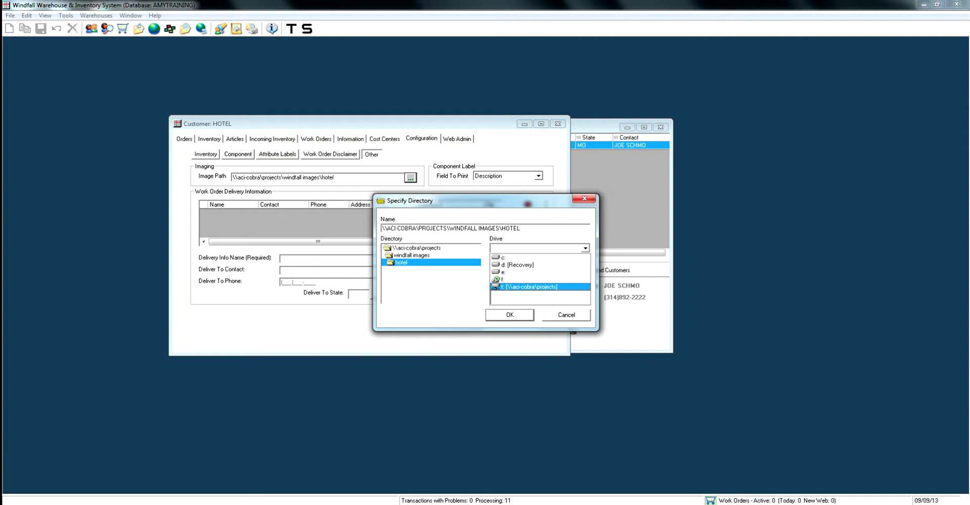
click(566, 315)
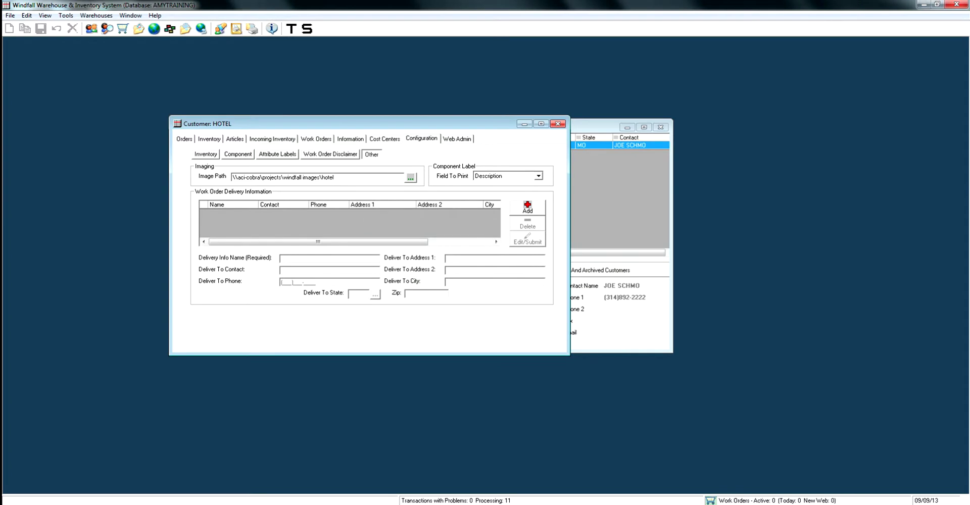
Switch to MyMobiler, enter inventory number 4654654, assign the BKCSE 4 SHELF BOOKCASE article without exceptions and enter its PO number.
key(alt+Tab)
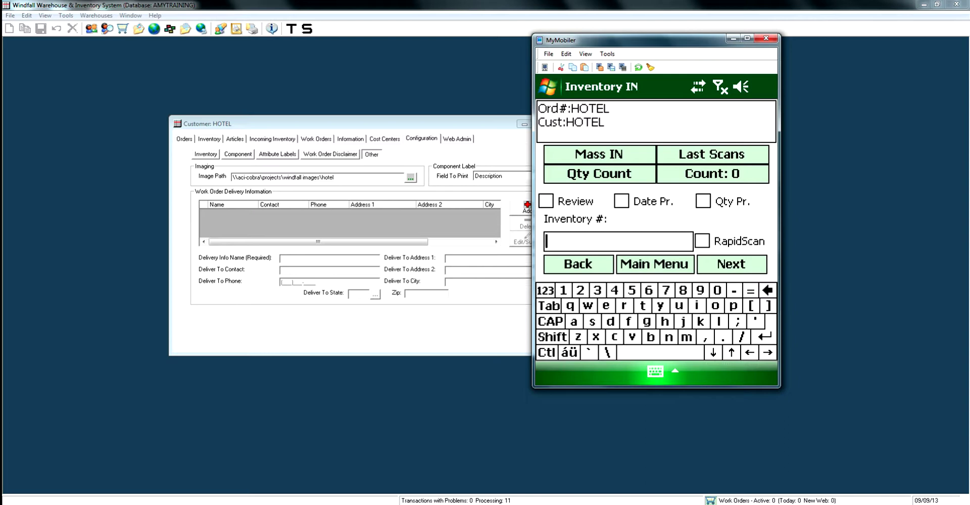
text(4654654)
key(Return)
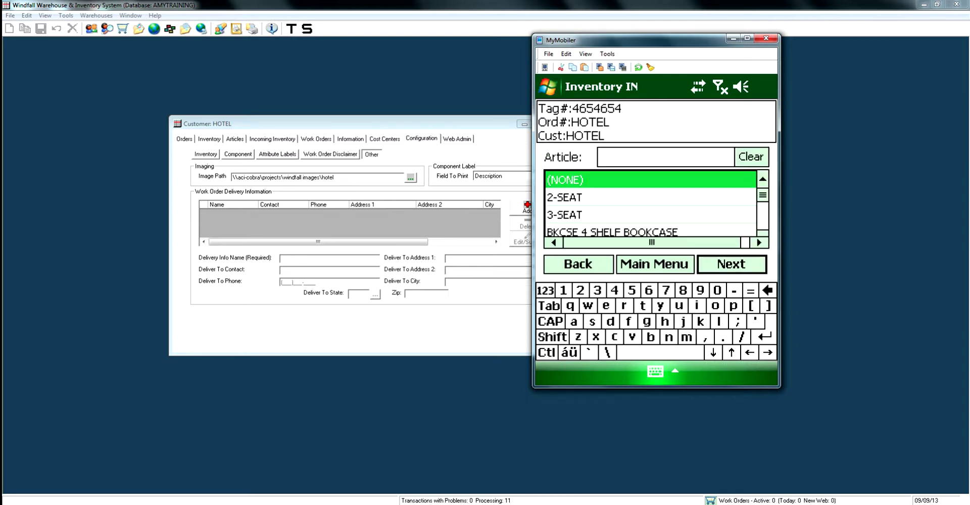
click(612, 232)
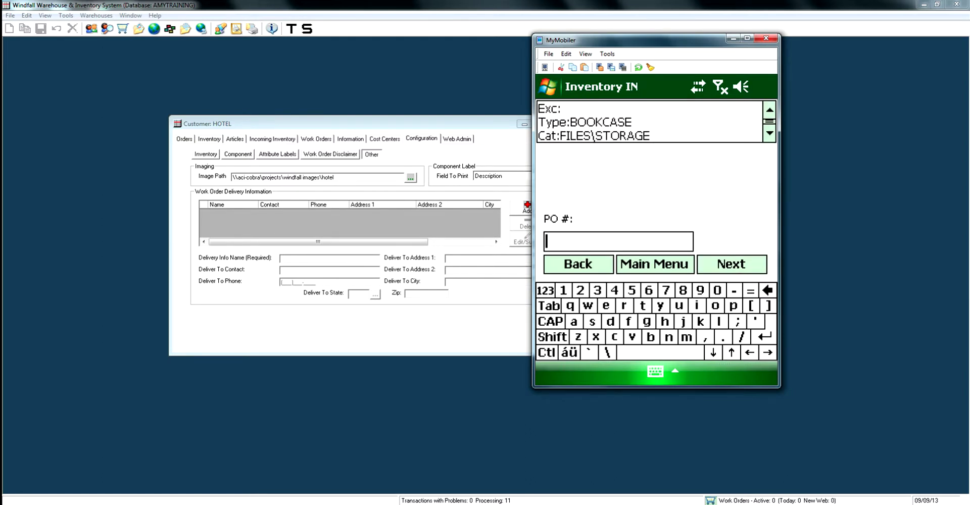
text(65465)
key(Return)
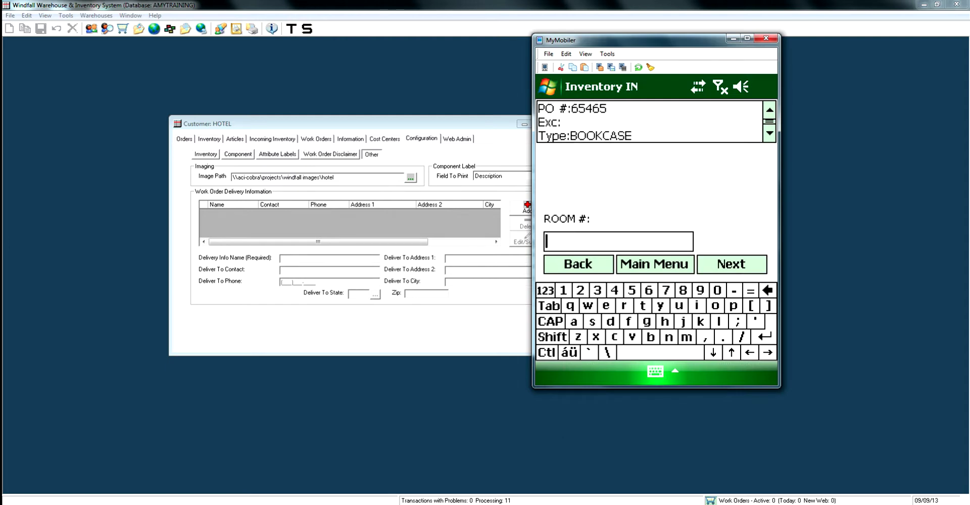
Set the bookcase's room number to 200 and its floor to 3.
text(300)
key(Return)
text(3)
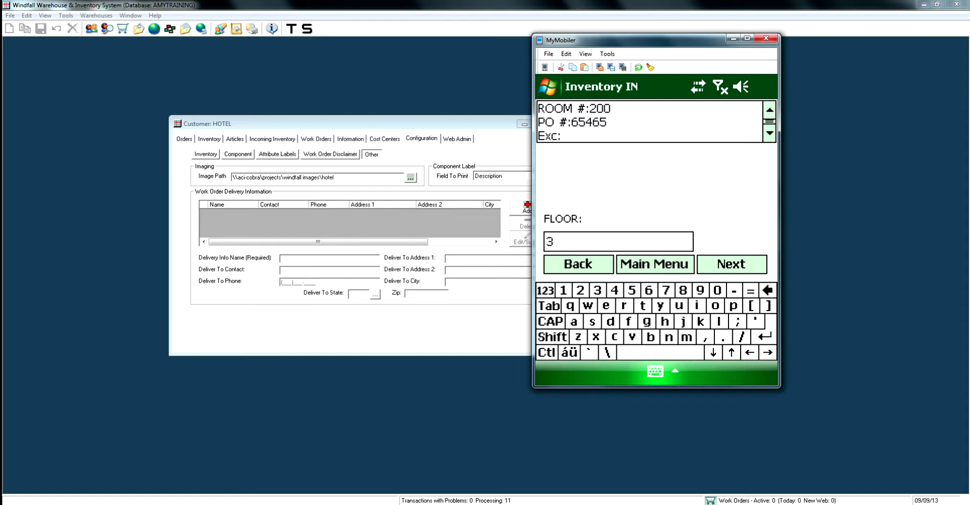
key(Return)
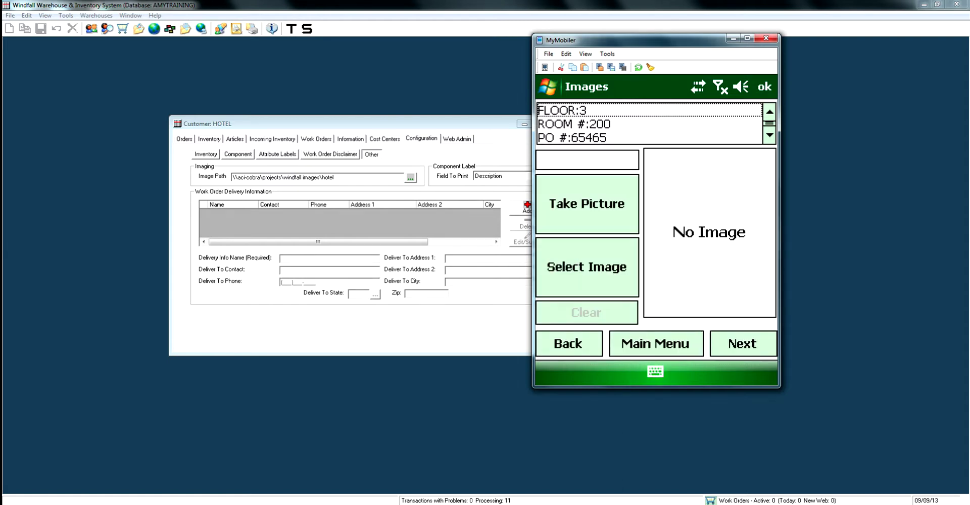
Take and accept a camera picture as the item's image and set its location tag to F02.
key(Tab)
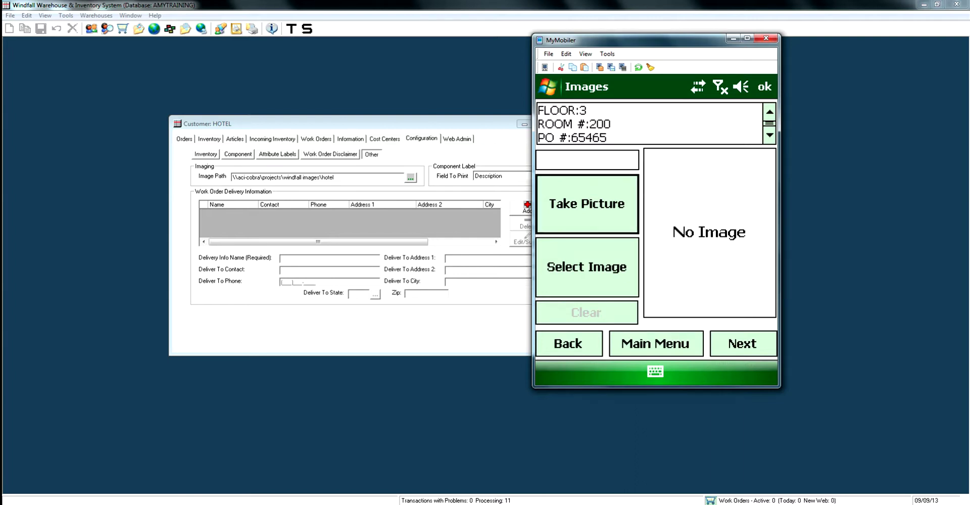
key(Return)
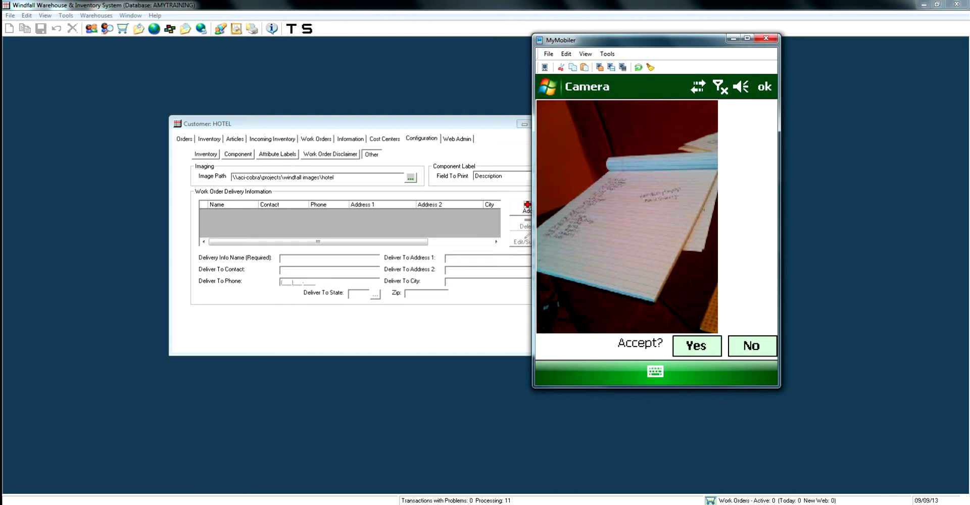
key(Return)
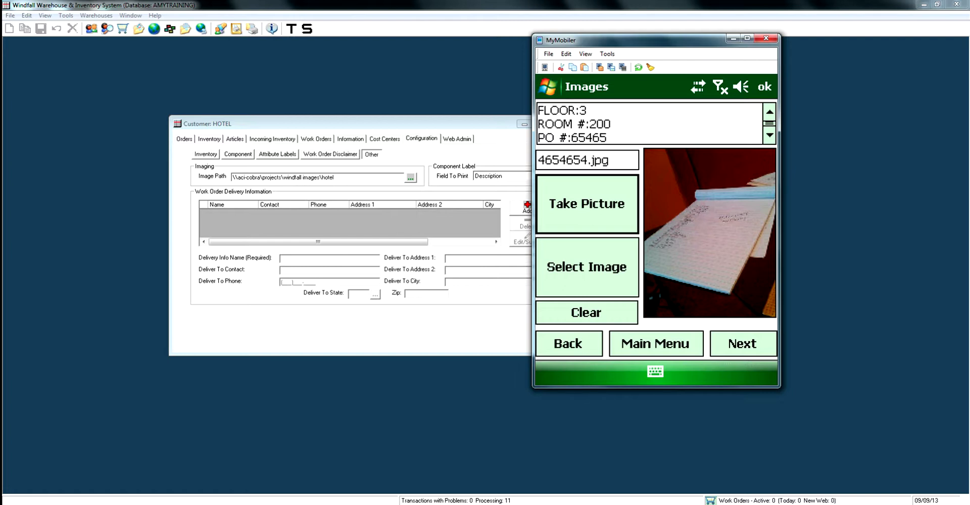
click(743, 344)
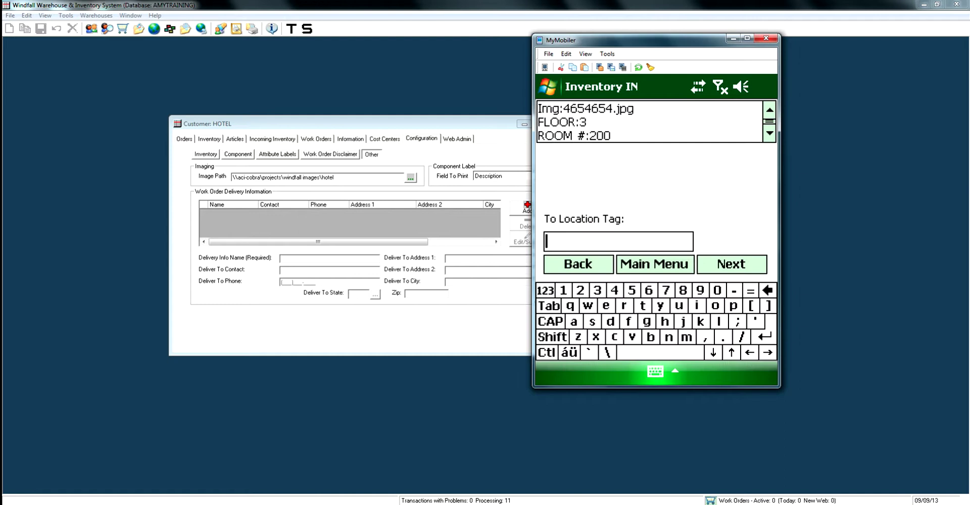
click(629, 322)
click(717, 290)
click(581, 290)
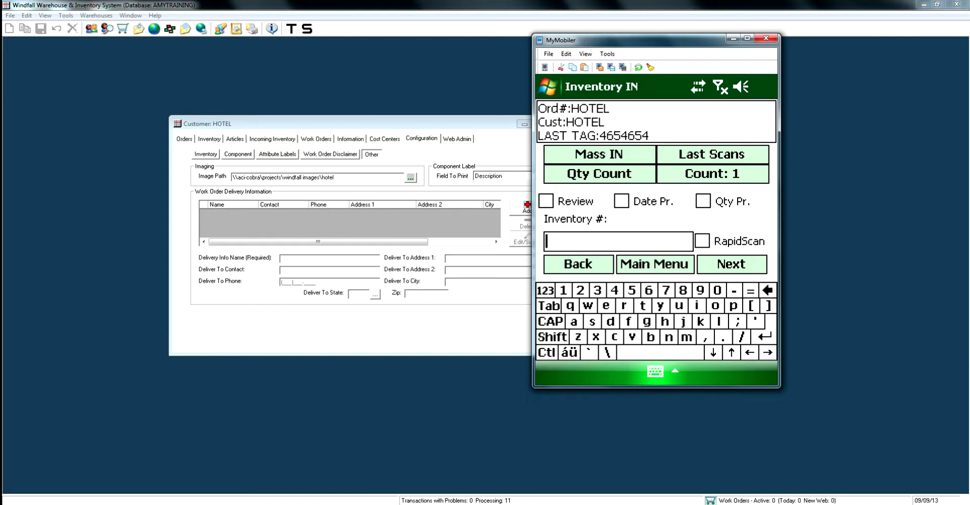
Enter inventory number 7655334 and assign the BKCSE 4 SHELF BOOKCASE article without exceptions.
text(7655334)
key(Return)
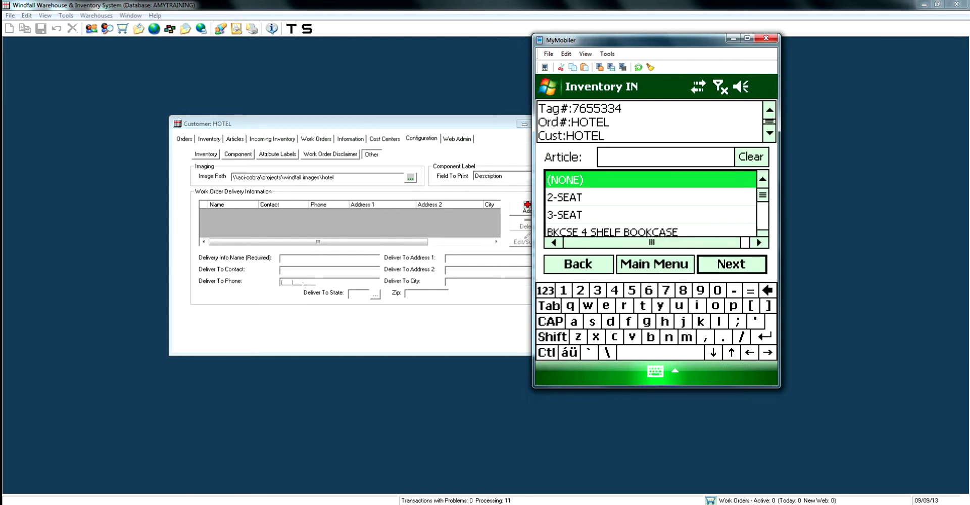
click(650, 215)
click(650, 232)
click(731, 263)
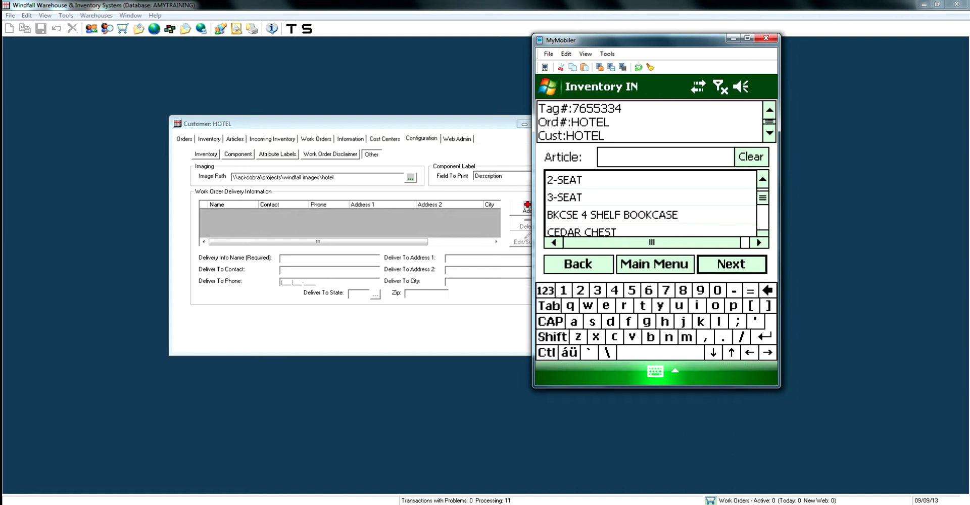
click(732, 263)
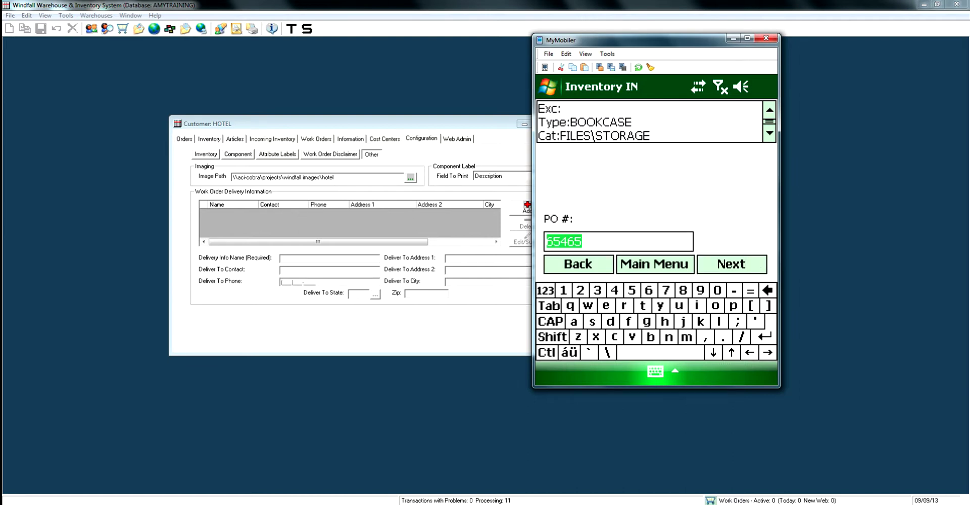
Accept the repeated PO number, room number 200 and floor 3 for the second bookcase.
click(732, 264)
click(732, 263)
click(732, 263)
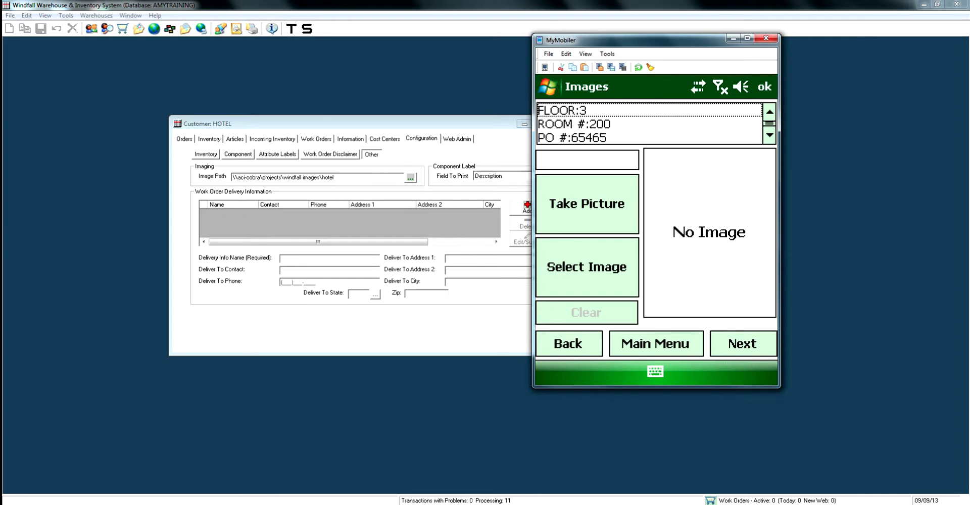
Assign the existing picture 4654654.jpg to the second bookcase and accept its location to complete the item.
click(586, 267)
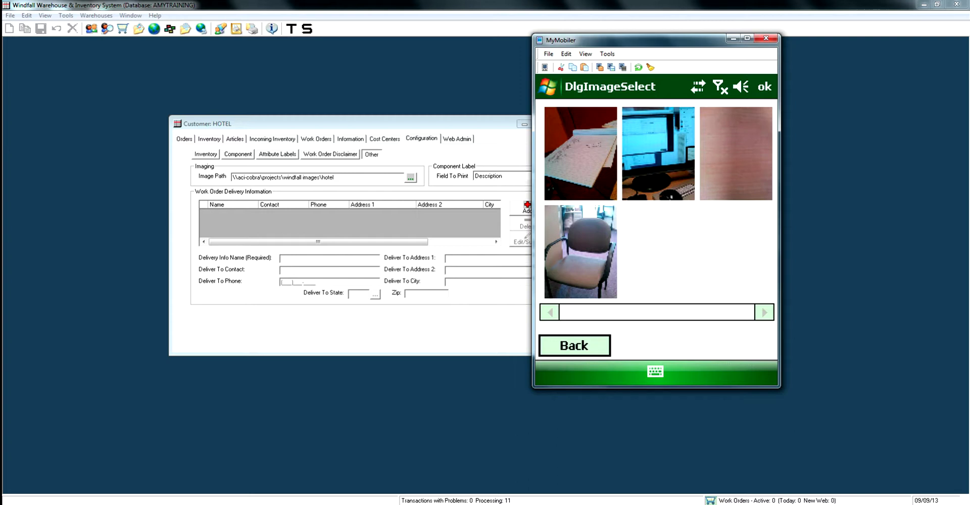
click(581, 153)
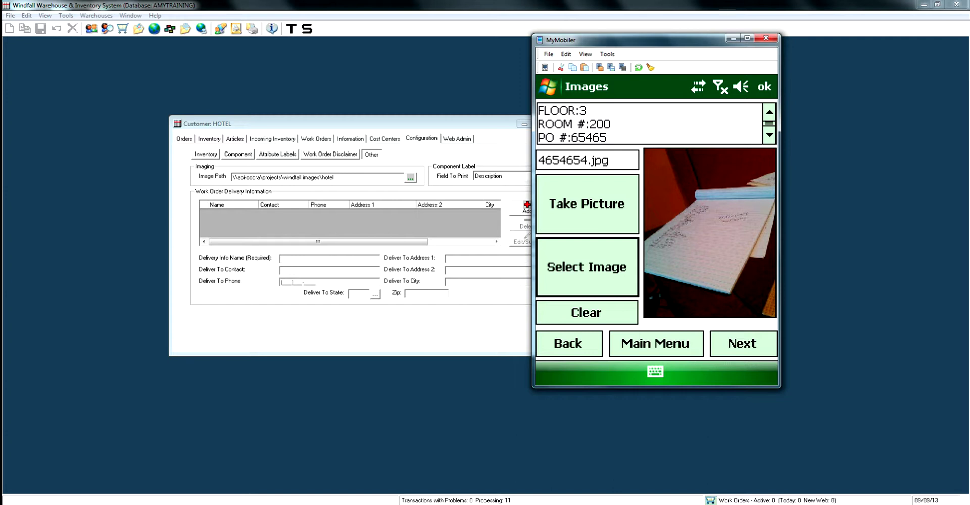
click(743, 344)
click(731, 265)
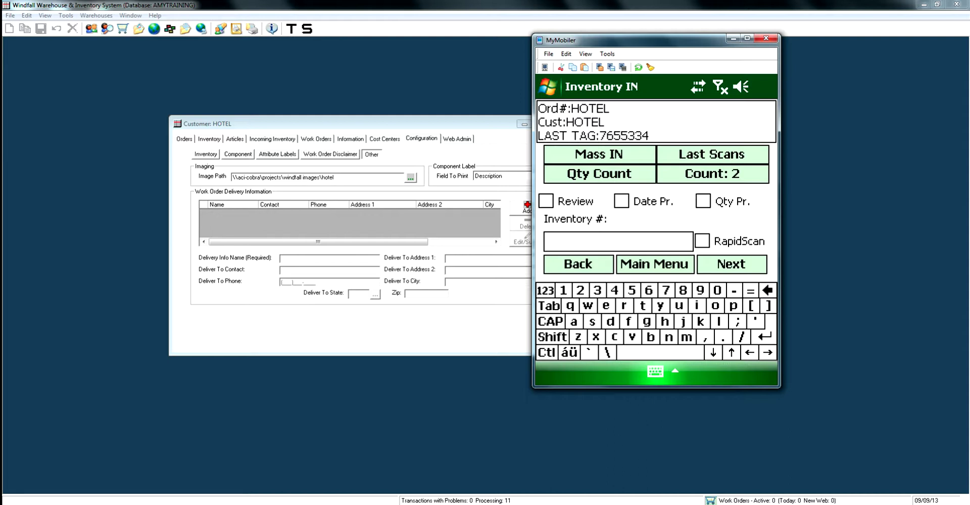
Run a data transfer of the scanned inventory from the handheld, keeping the item selection images on the device.
click(654, 264)
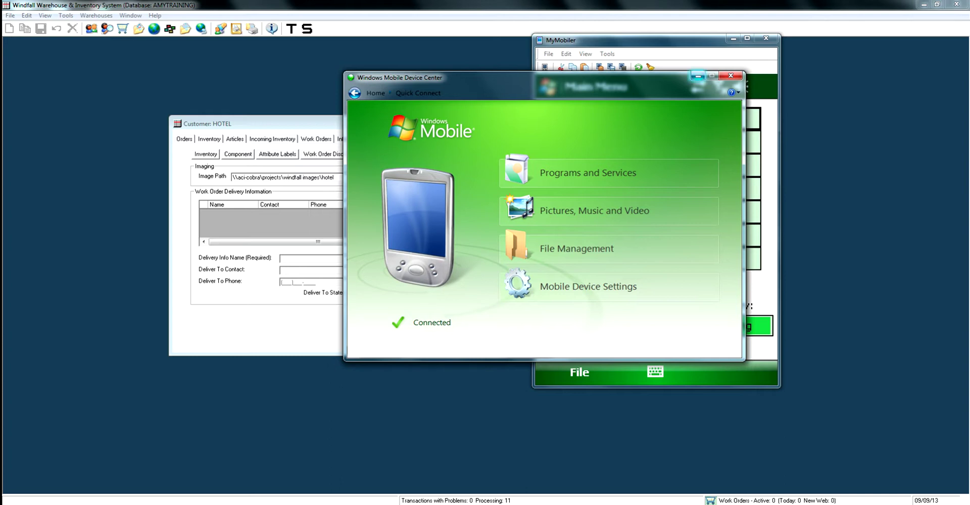
click(698, 75)
click(656, 165)
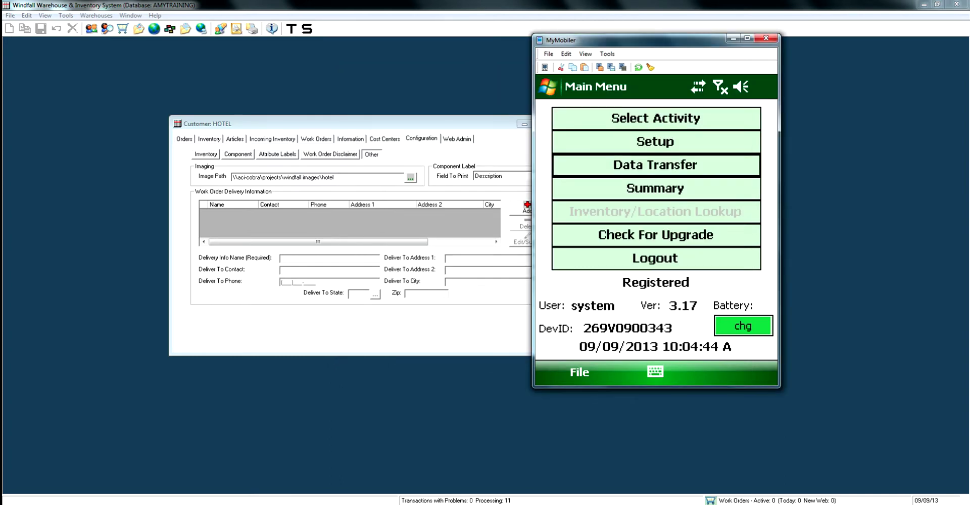
click(600, 361)
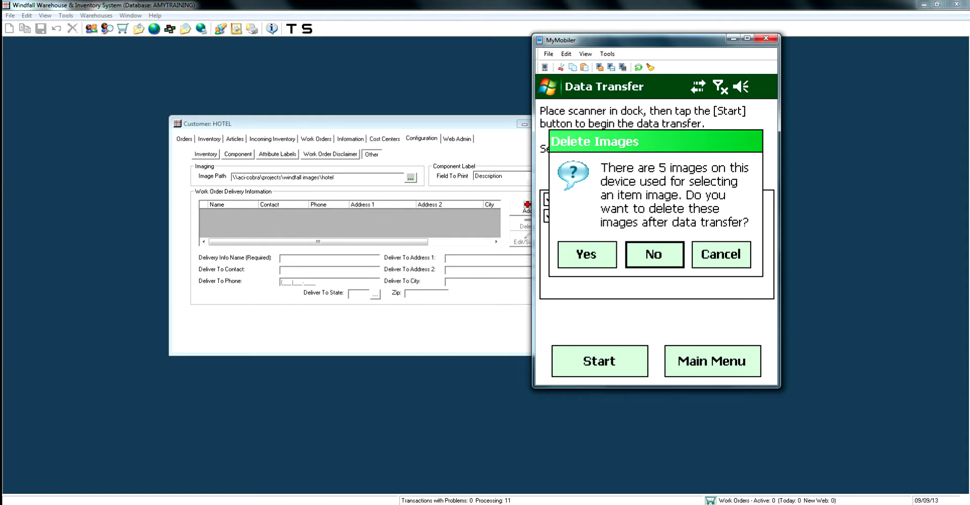
key(Return)
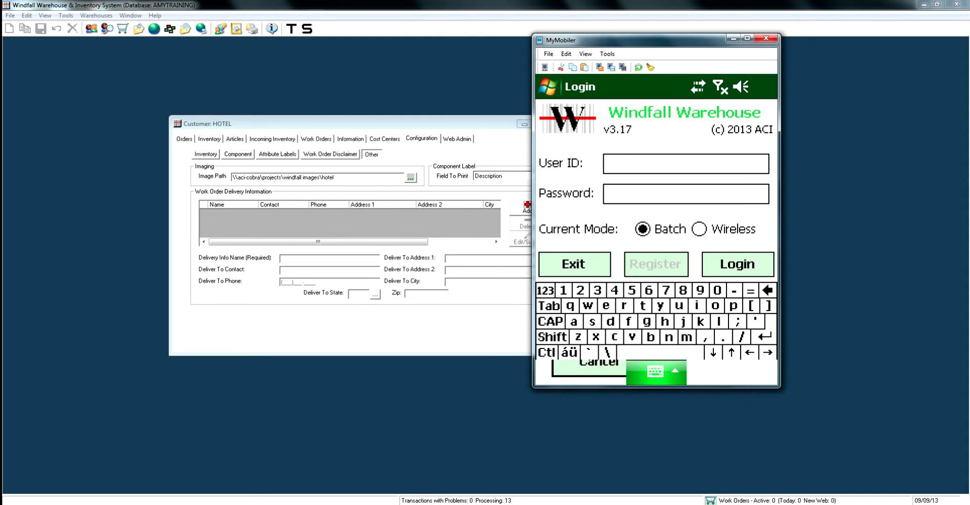
Minimize the handheld view and close the HOTEL customer record and the customer list.
click(732, 38)
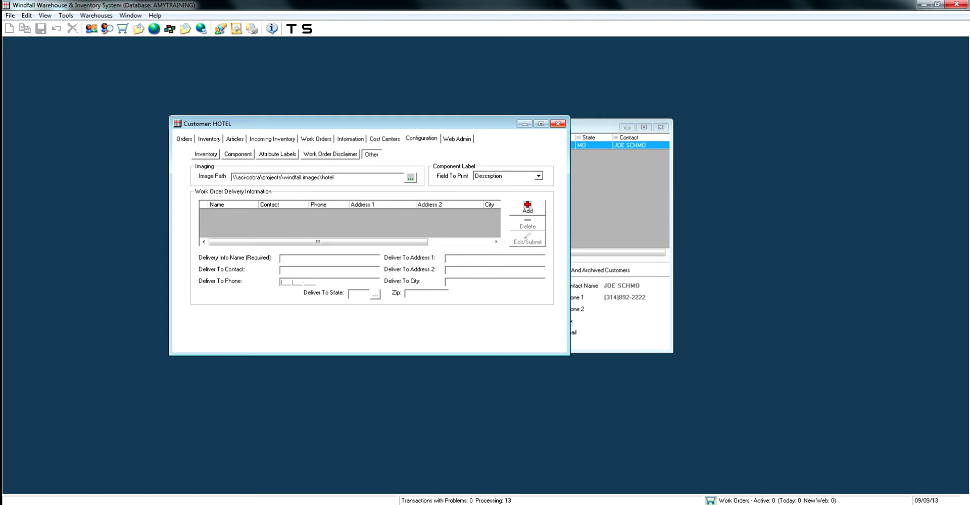
click(558, 124)
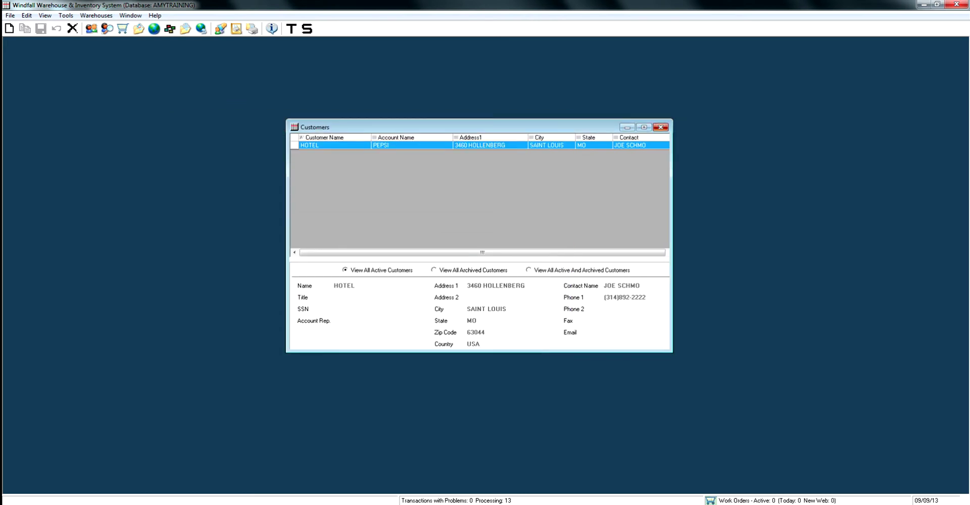
click(660, 127)
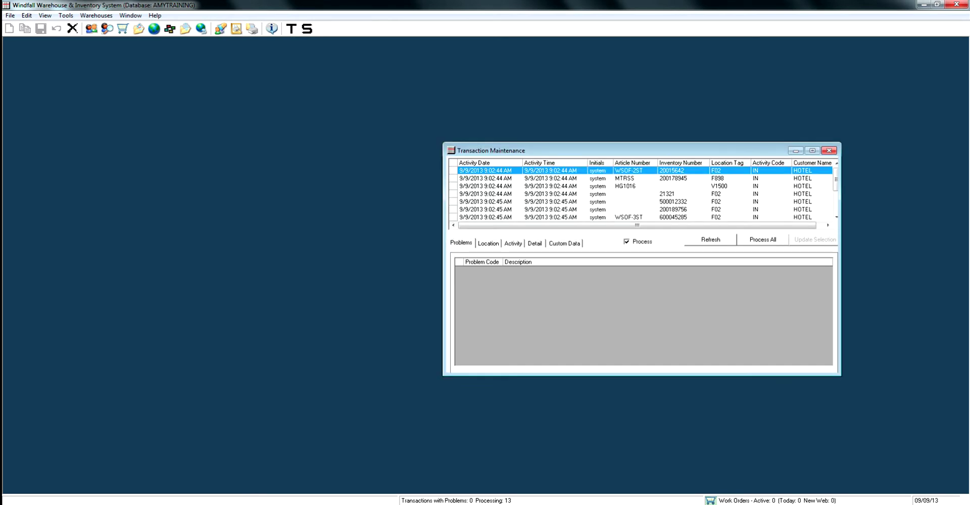
Examine the transferred HOTEL transactions in Transaction Maintenance, checking article, inventory number and location tag, and close the window.
click(485, 179)
click(485, 186)
click(485, 194)
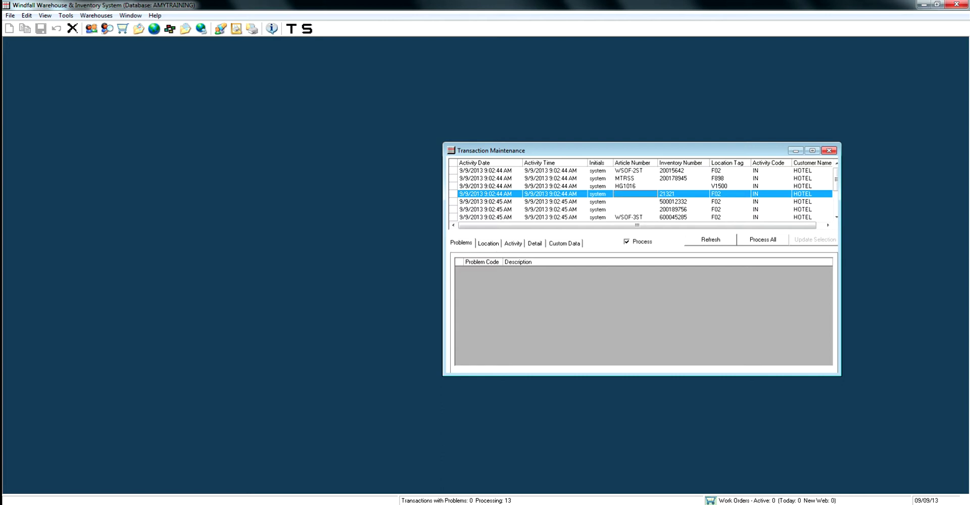
drag(490, 150, 364, 128)
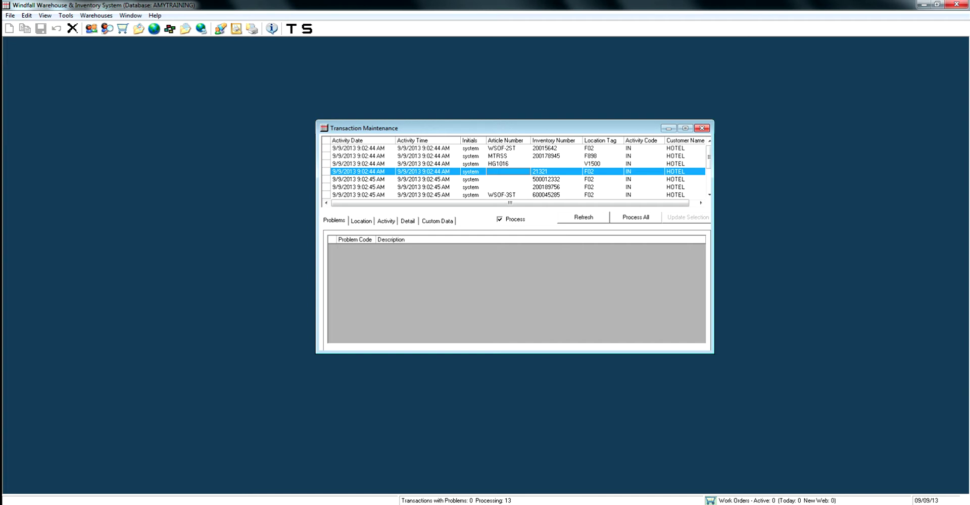
click(506, 164)
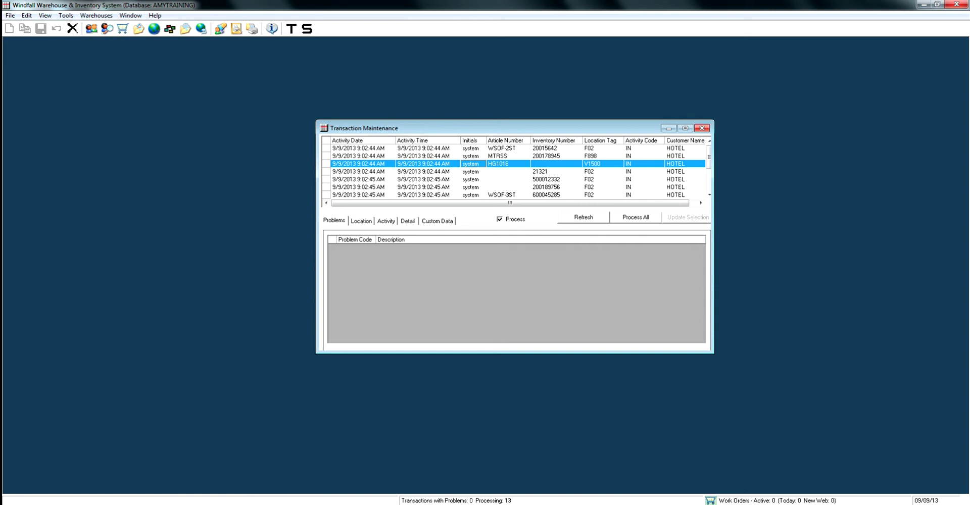
click(701, 128)
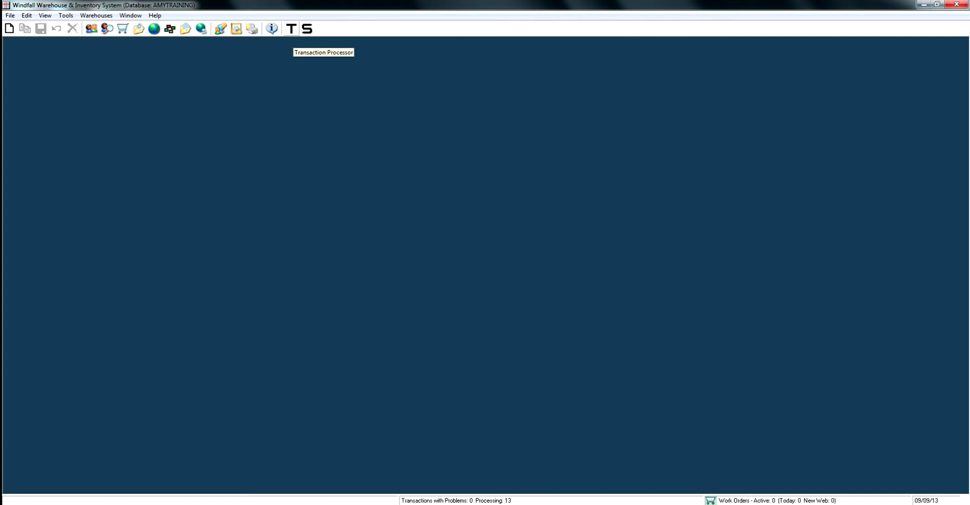
Restart the Transaction Processor and connect it to the AMYTRAINING database.
click(291, 29)
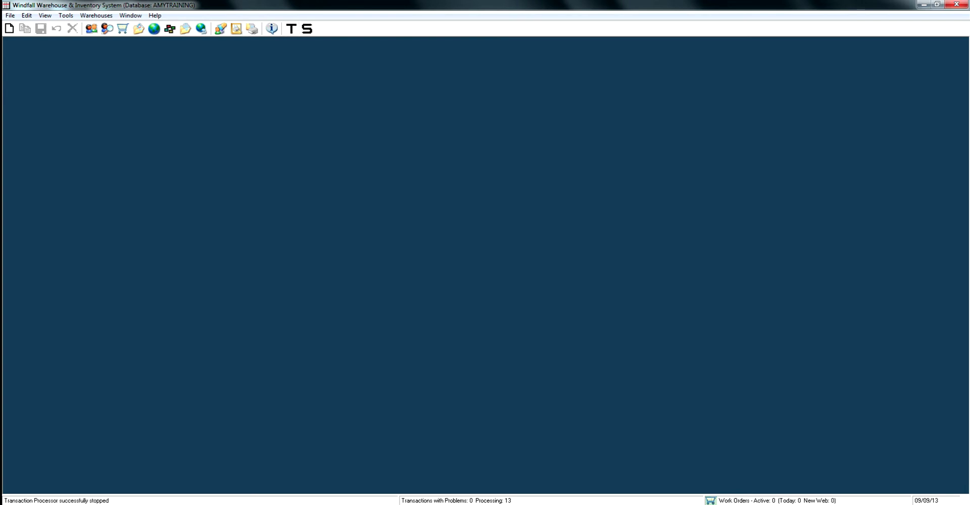
click(291, 29)
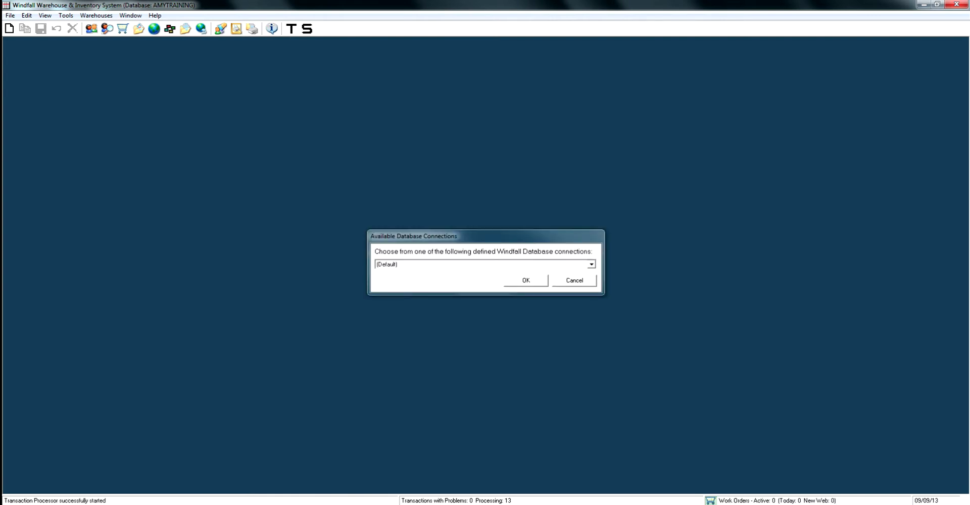
click(592, 264)
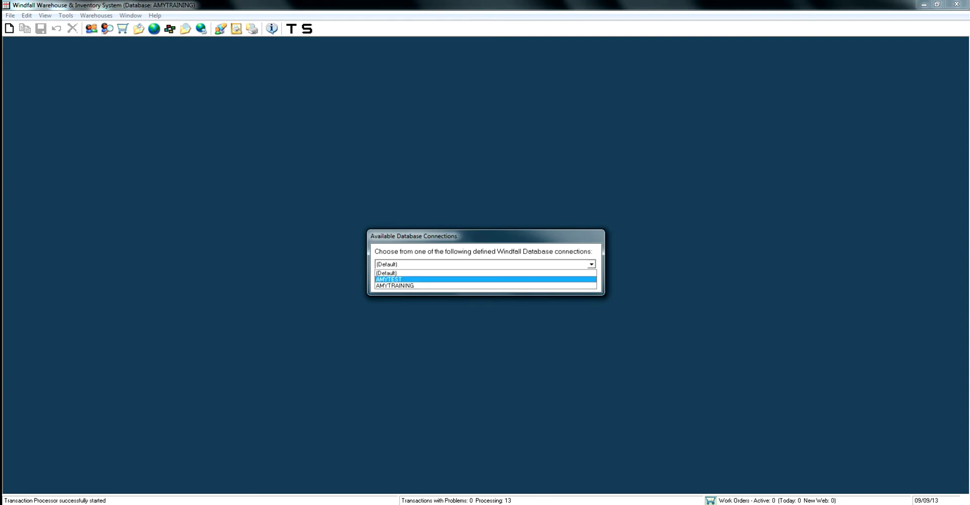
click(394, 285)
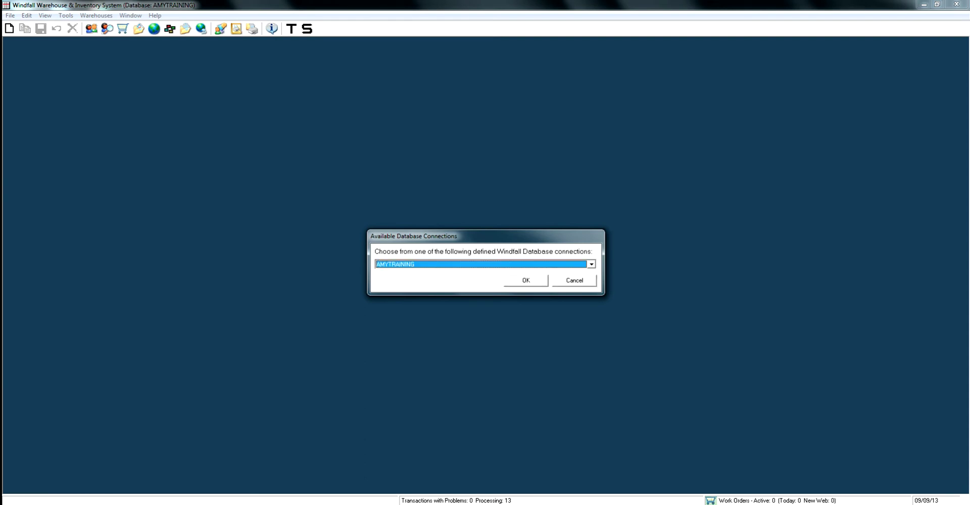
key(Return)
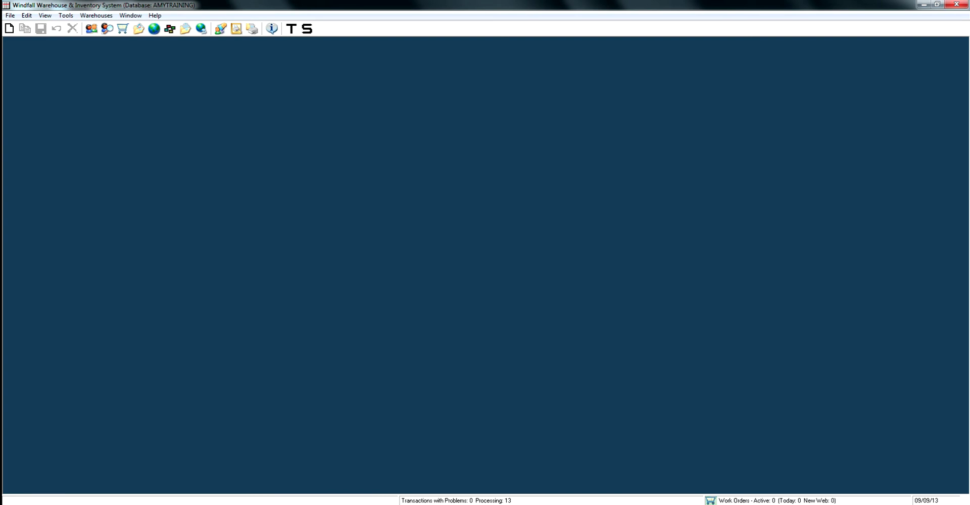
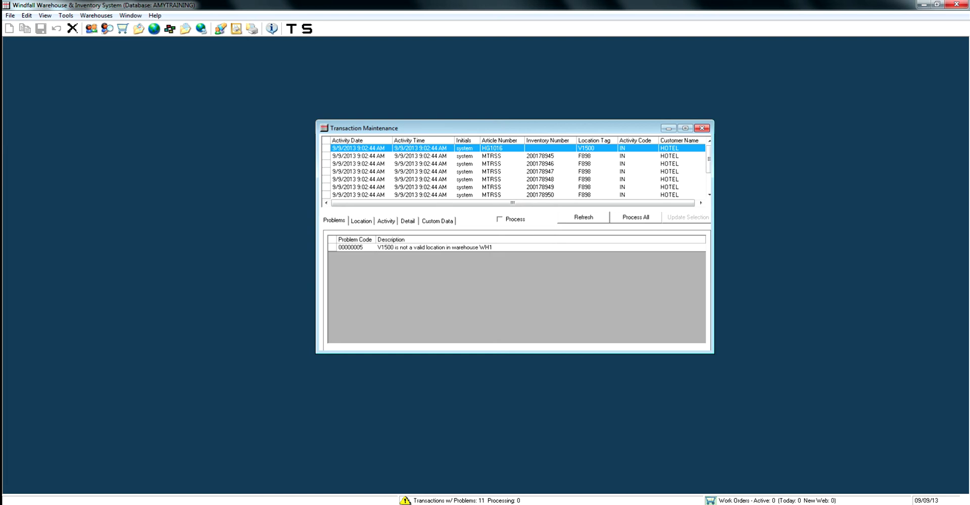
Set the new location tag of the HG1016 transaction to vault V105 and save the correction.
click(360, 221)
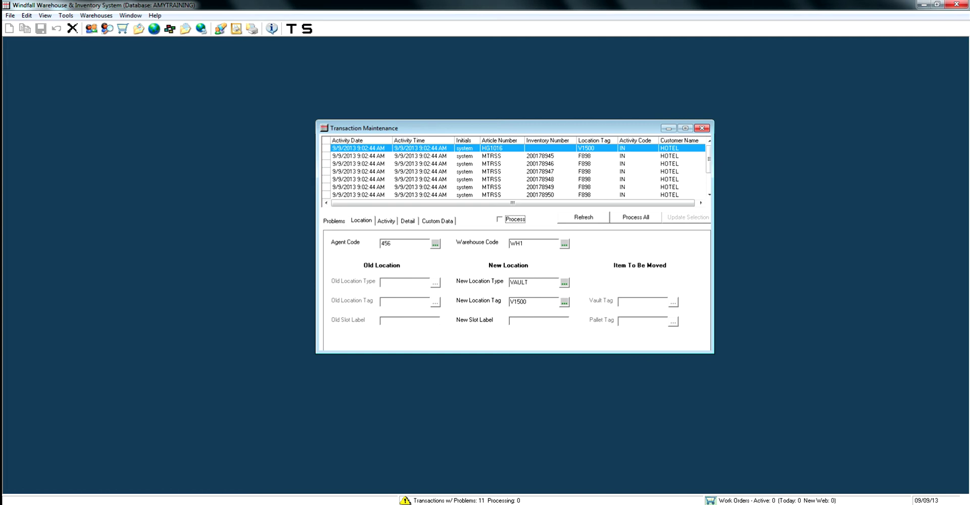
click(566, 303)
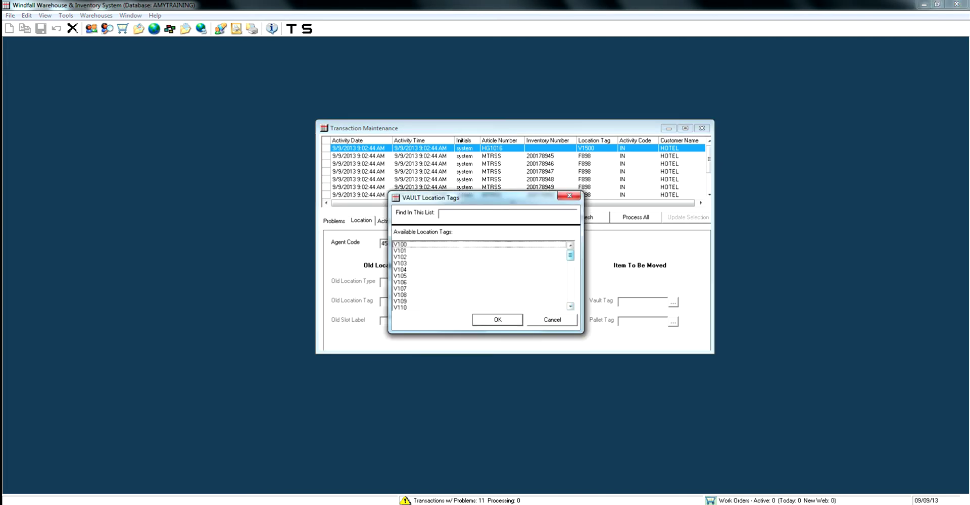
scroll(480, 275, down, 1)
click(480, 257)
key(Return)
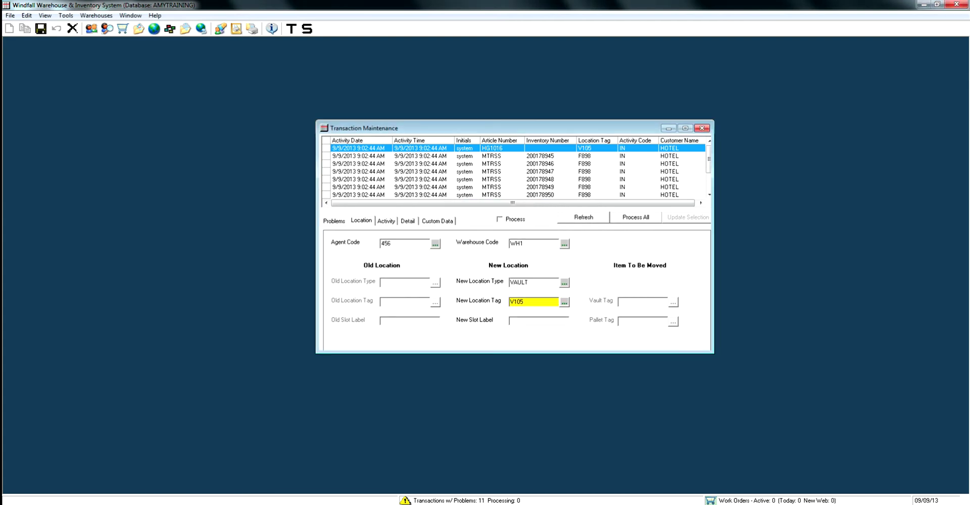
key(ctrl+s)
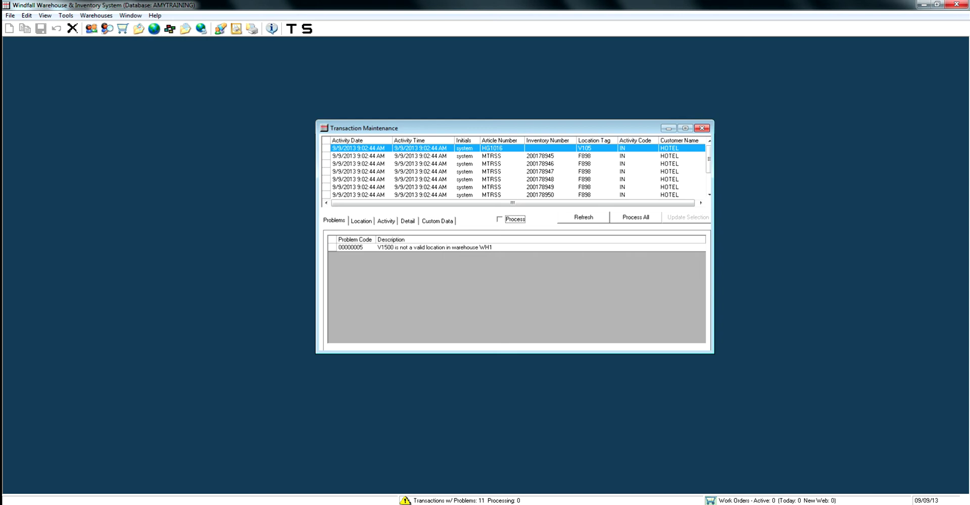
Open the warehouse Location list and arrange it beside the Transaction Maintenance window.
click(170, 29)
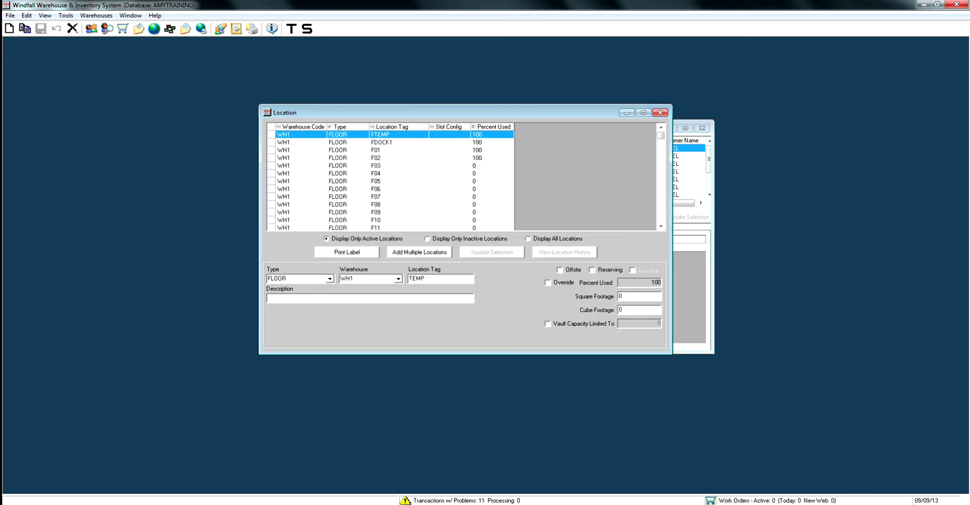
drag(374, 113, 179, 168)
drag(429, 128, 444, 130)
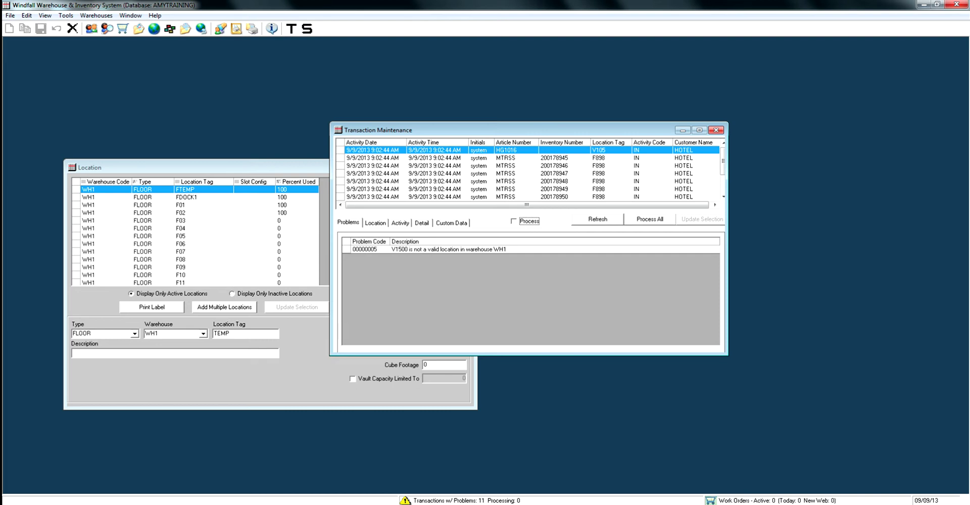
Examine the problem descriptions of the MTRSS transactions that carry location tag F898.
click(505, 157)
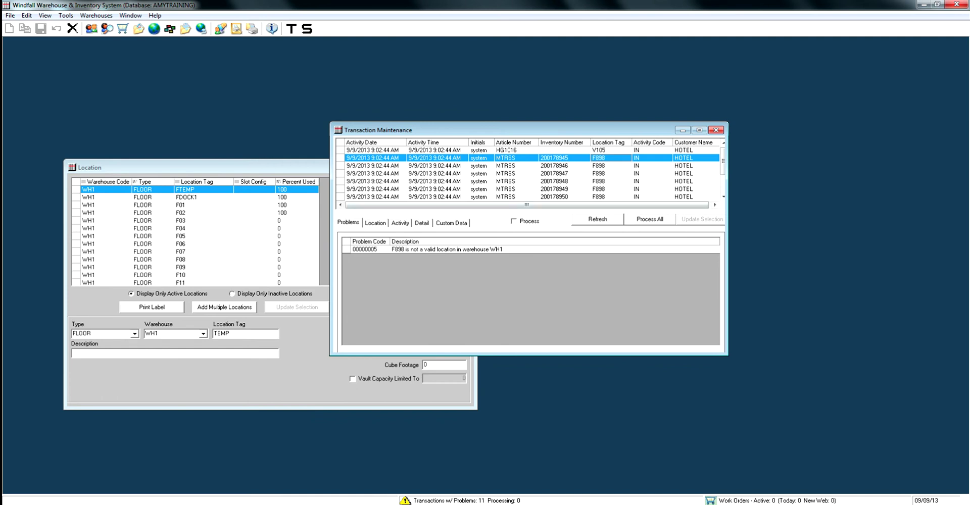
click(505, 165)
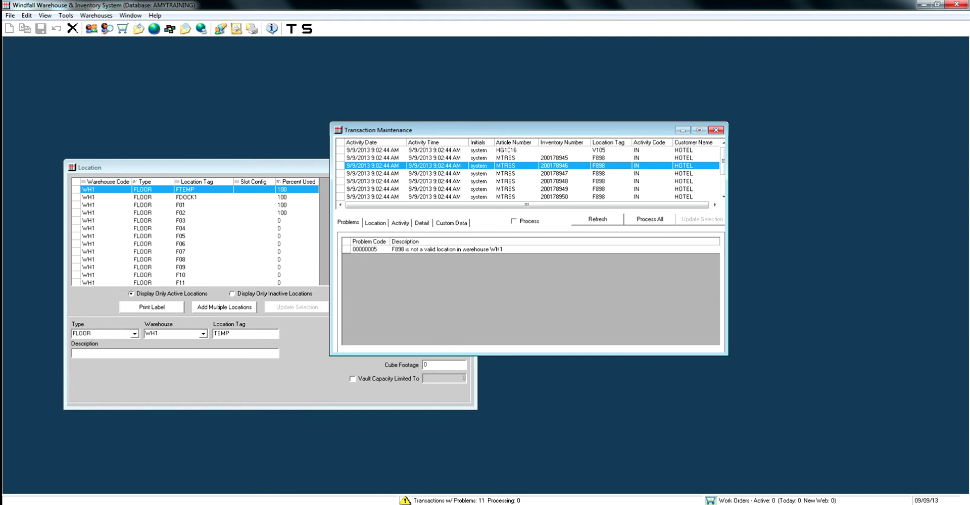
click(505, 174)
click(505, 182)
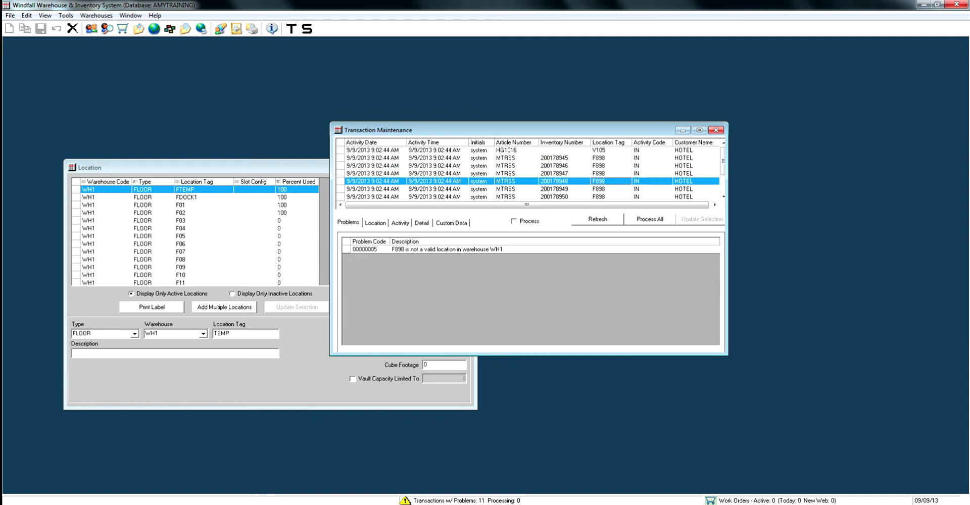
click(506, 158)
click(506, 166)
click(505, 174)
click(505, 182)
click(506, 189)
scroll(530, 174, down, 2)
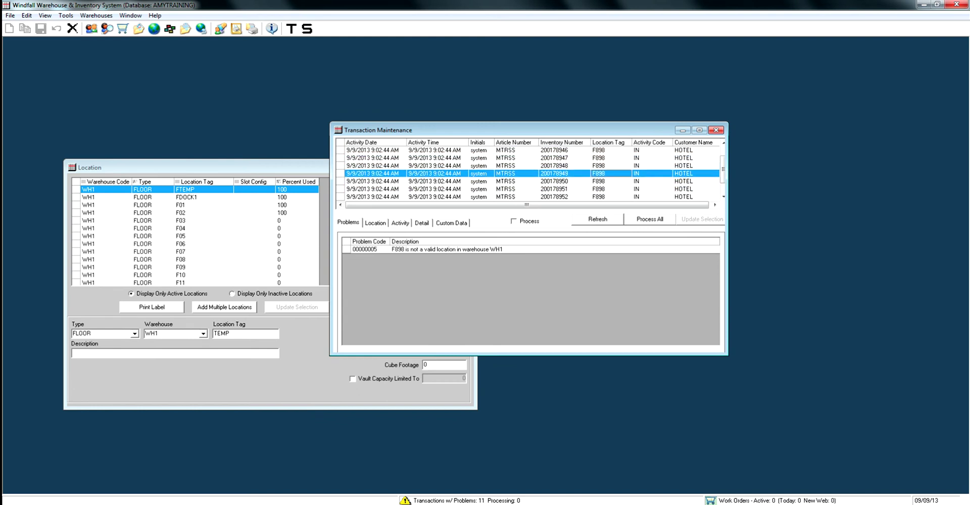
scroll(530, 173, up, 2)
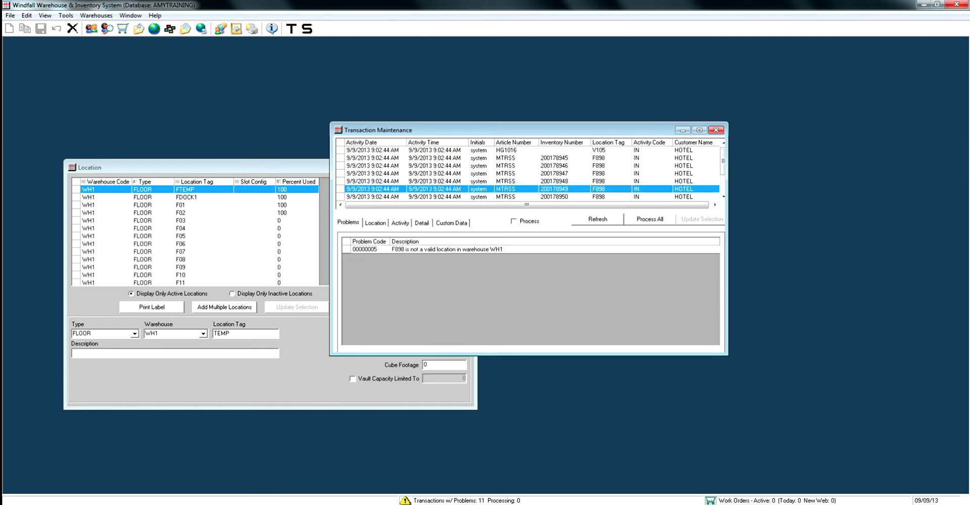
Select all MTRSS transactions from inventory number 200178945 through 200178954 and update their new floor location tag to F04.
drag(506, 158, 505, 197)
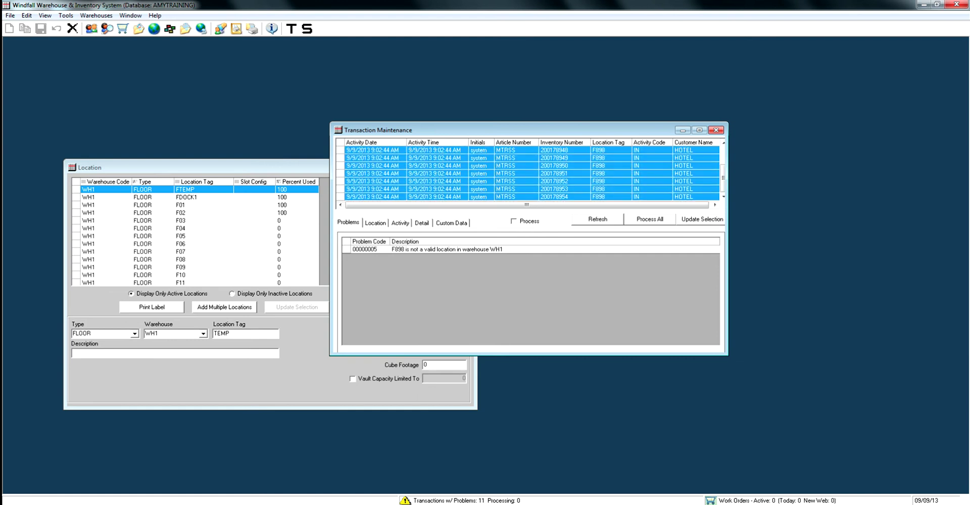
click(375, 223)
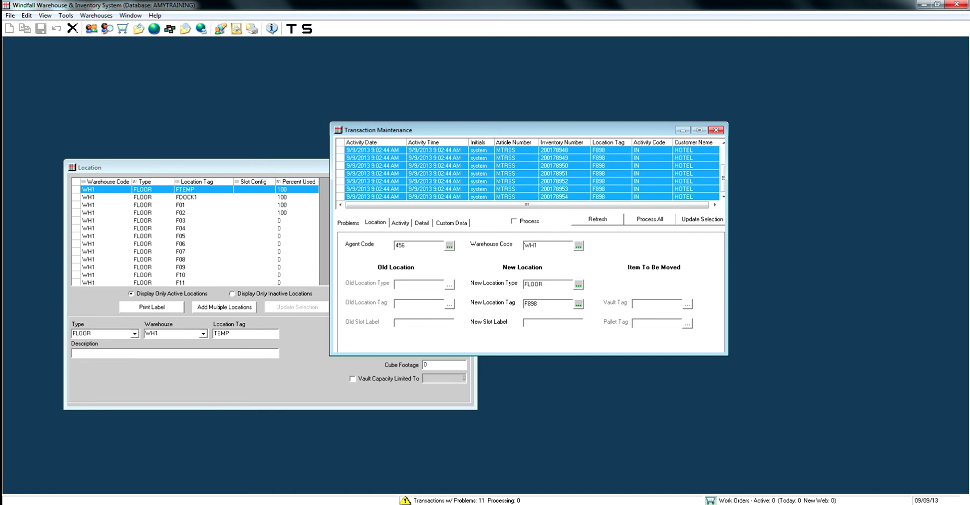
click(578, 304)
click(399, 263)
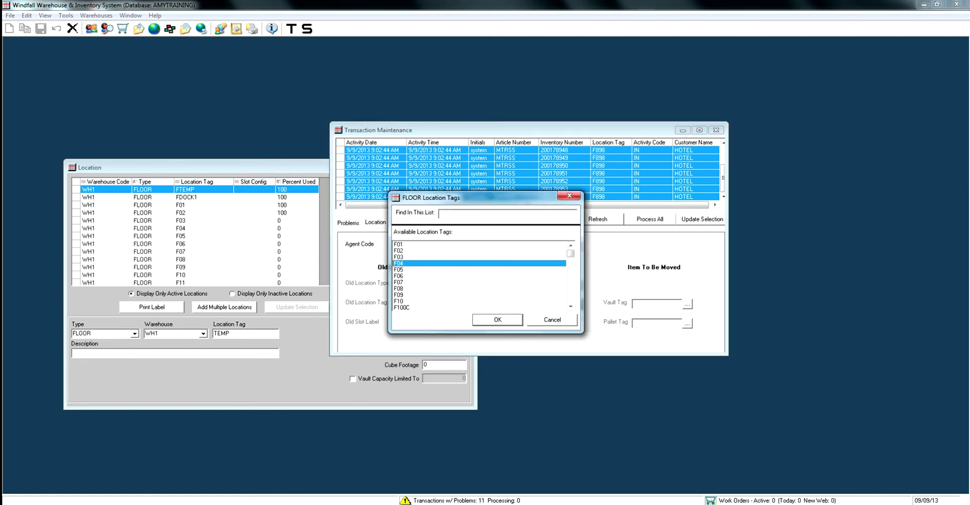
key(Return)
click(702, 220)
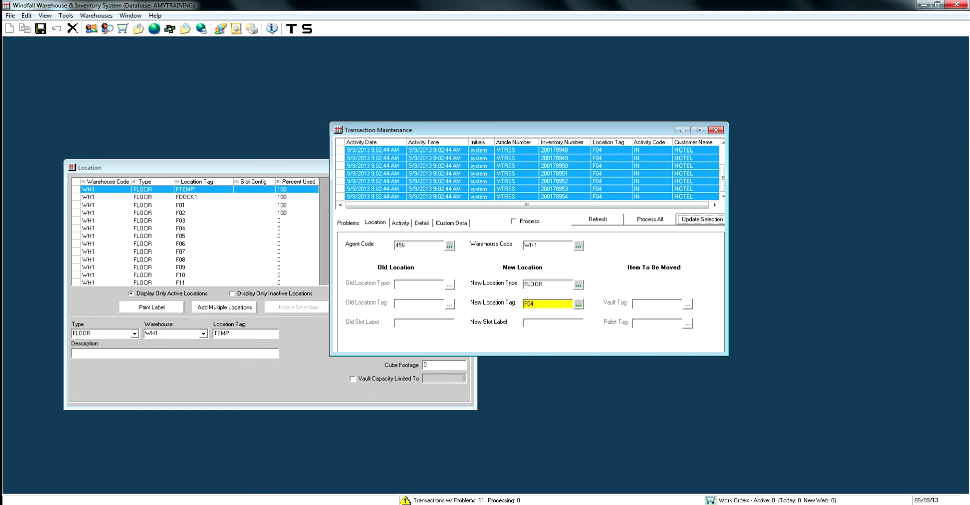
Save the MTRSS location tag corrections and process all the corrected HOTEL transactions.
click(40, 28)
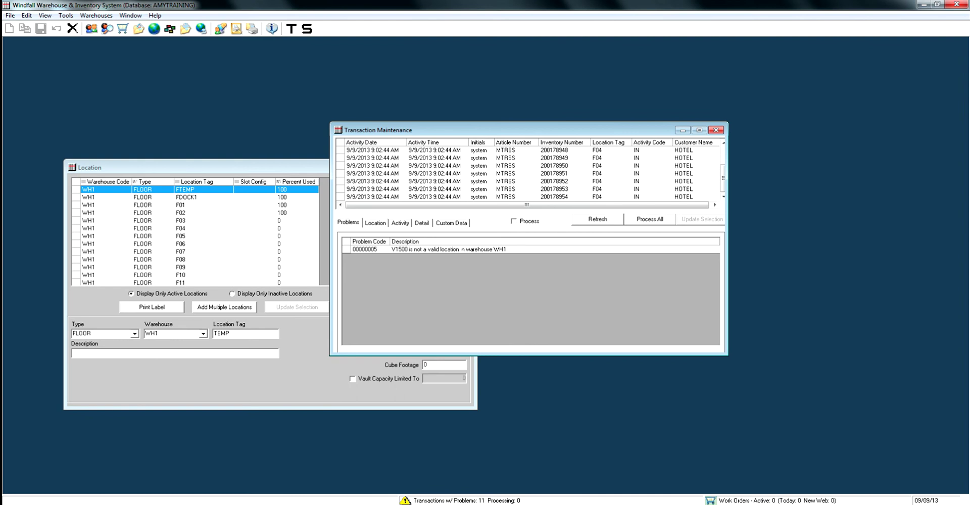
click(532, 166)
scroll(532, 173, up, 2)
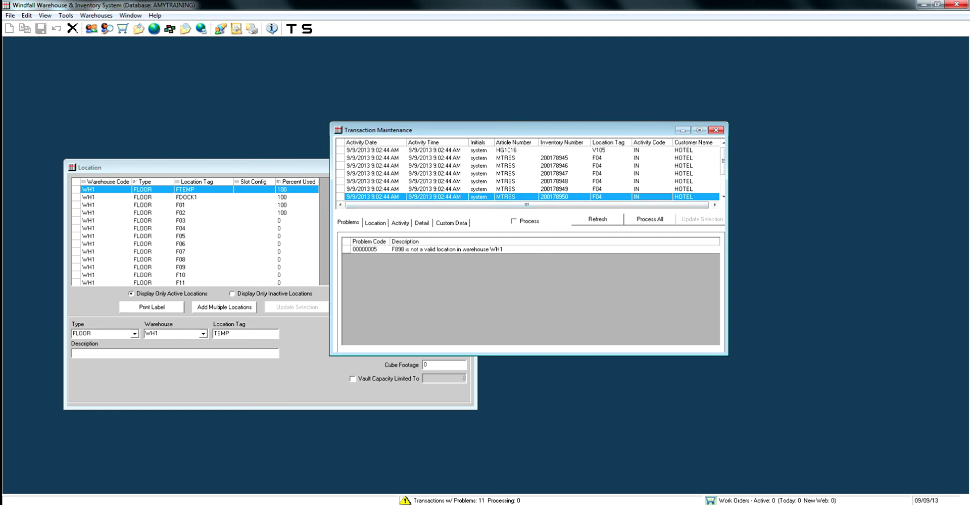
click(650, 219)
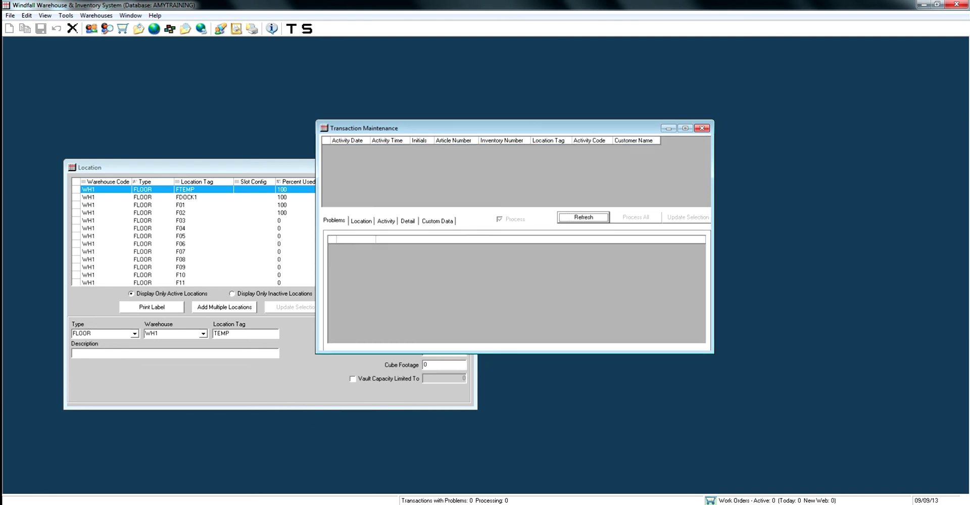
Close the Location list and the emptied Transaction Maintenance window.
drag(486, 128, 600, 171)
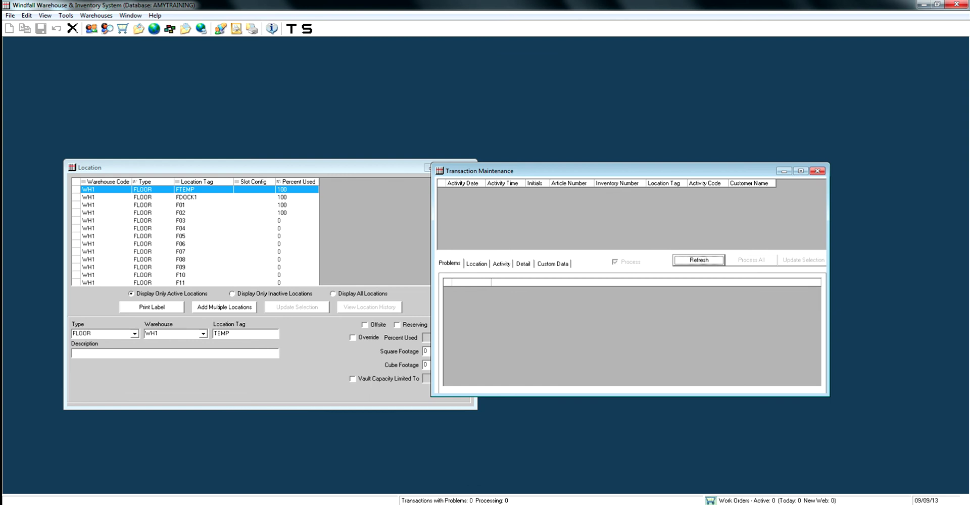
drag(252, 167, 159, 47)
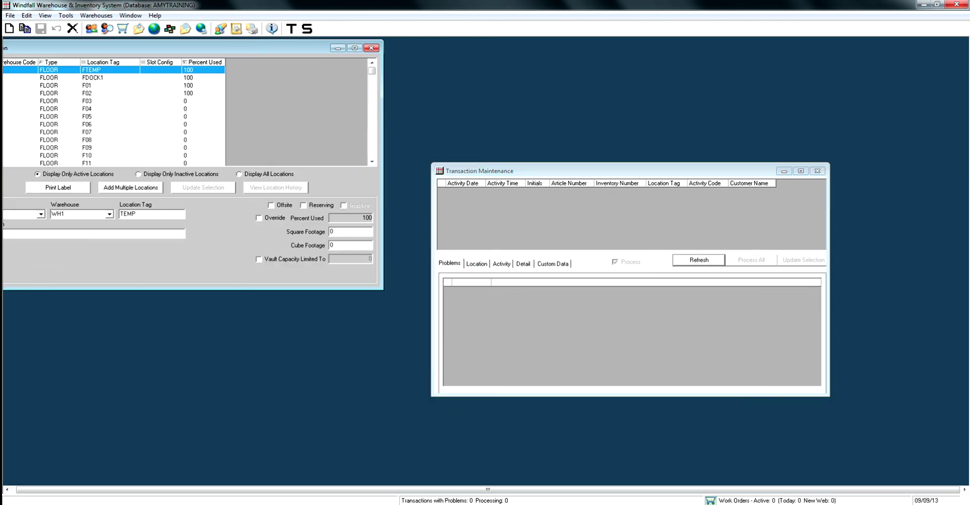
click(371, 47)
drag(505, 171, 314, 100)
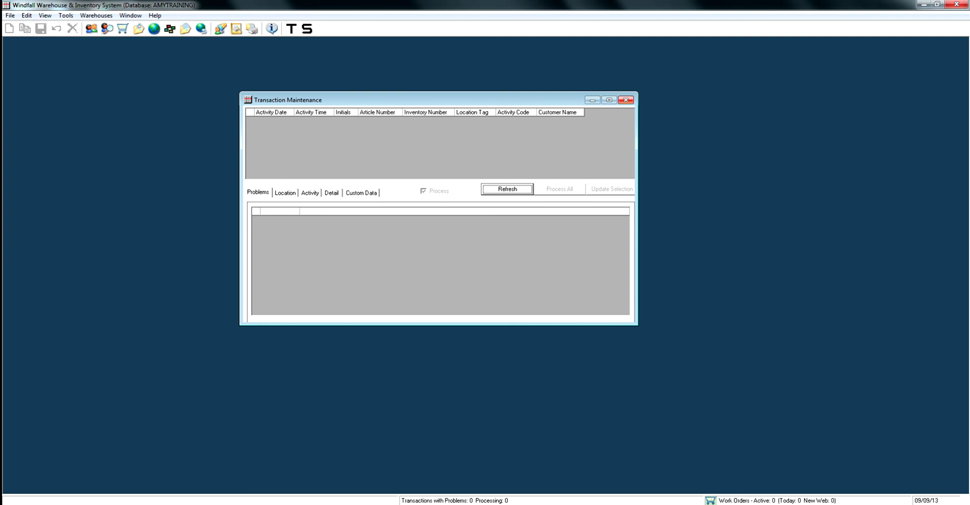
click(626, 100)
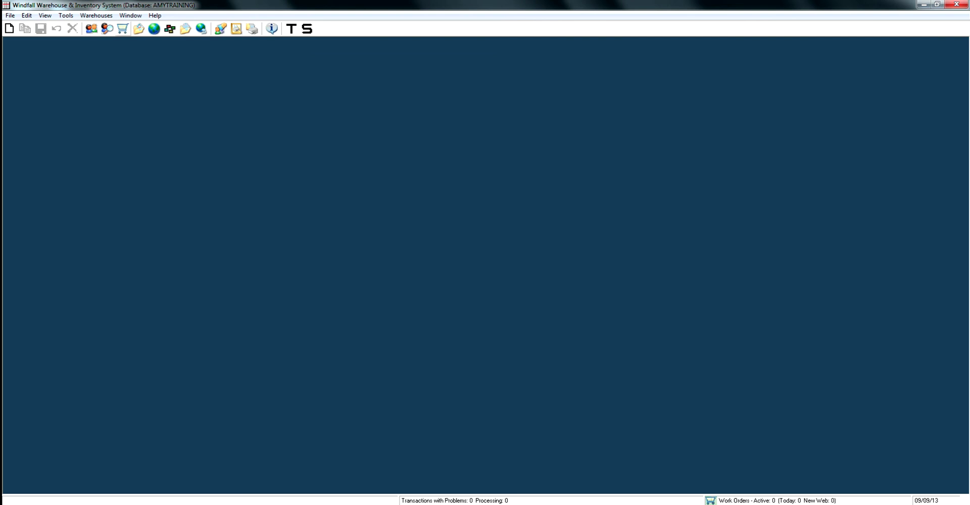
View the inventory search fields in Find Fast and close it without searching.
click(107, 29)
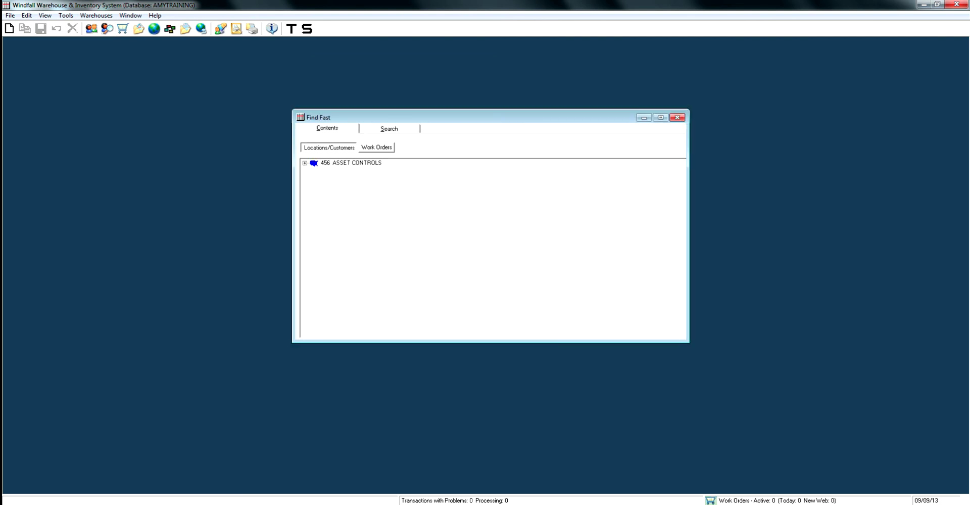
click(389, 128)
click(463, 174)
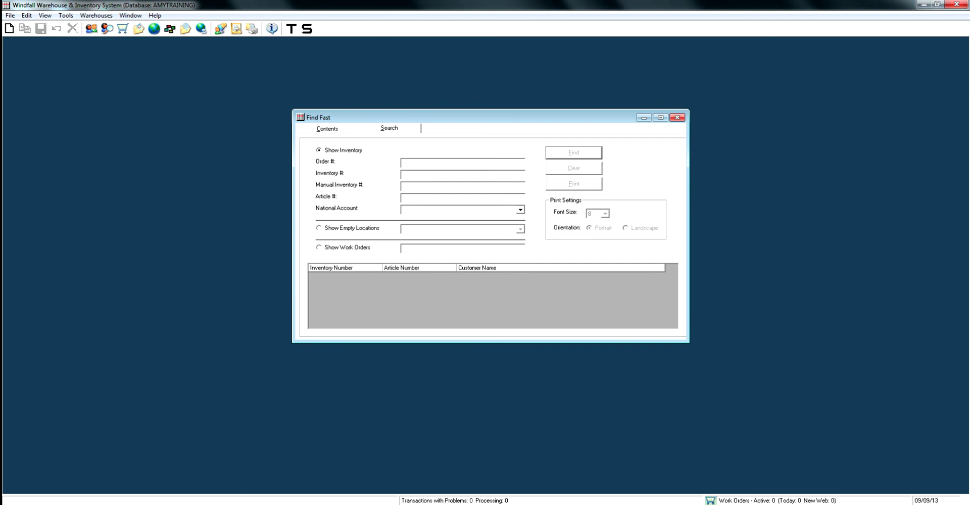
click(678, 117)
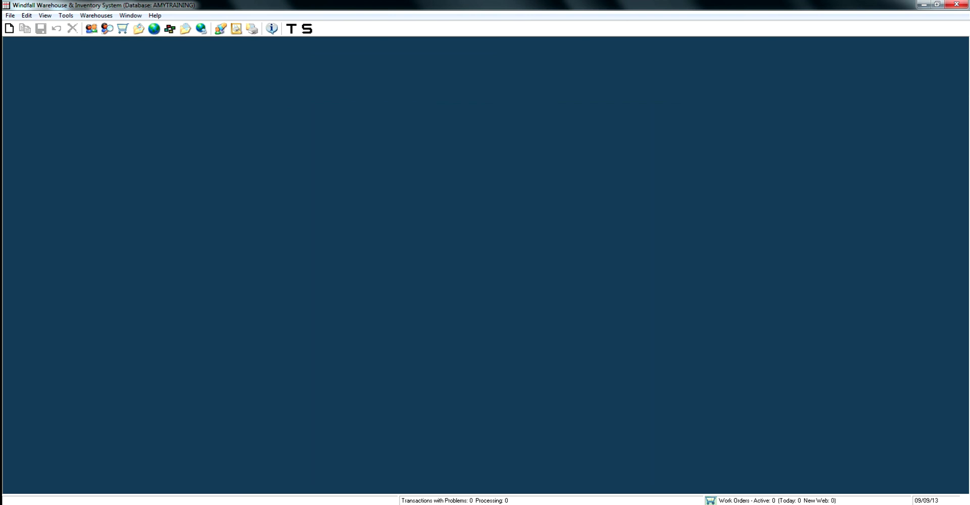